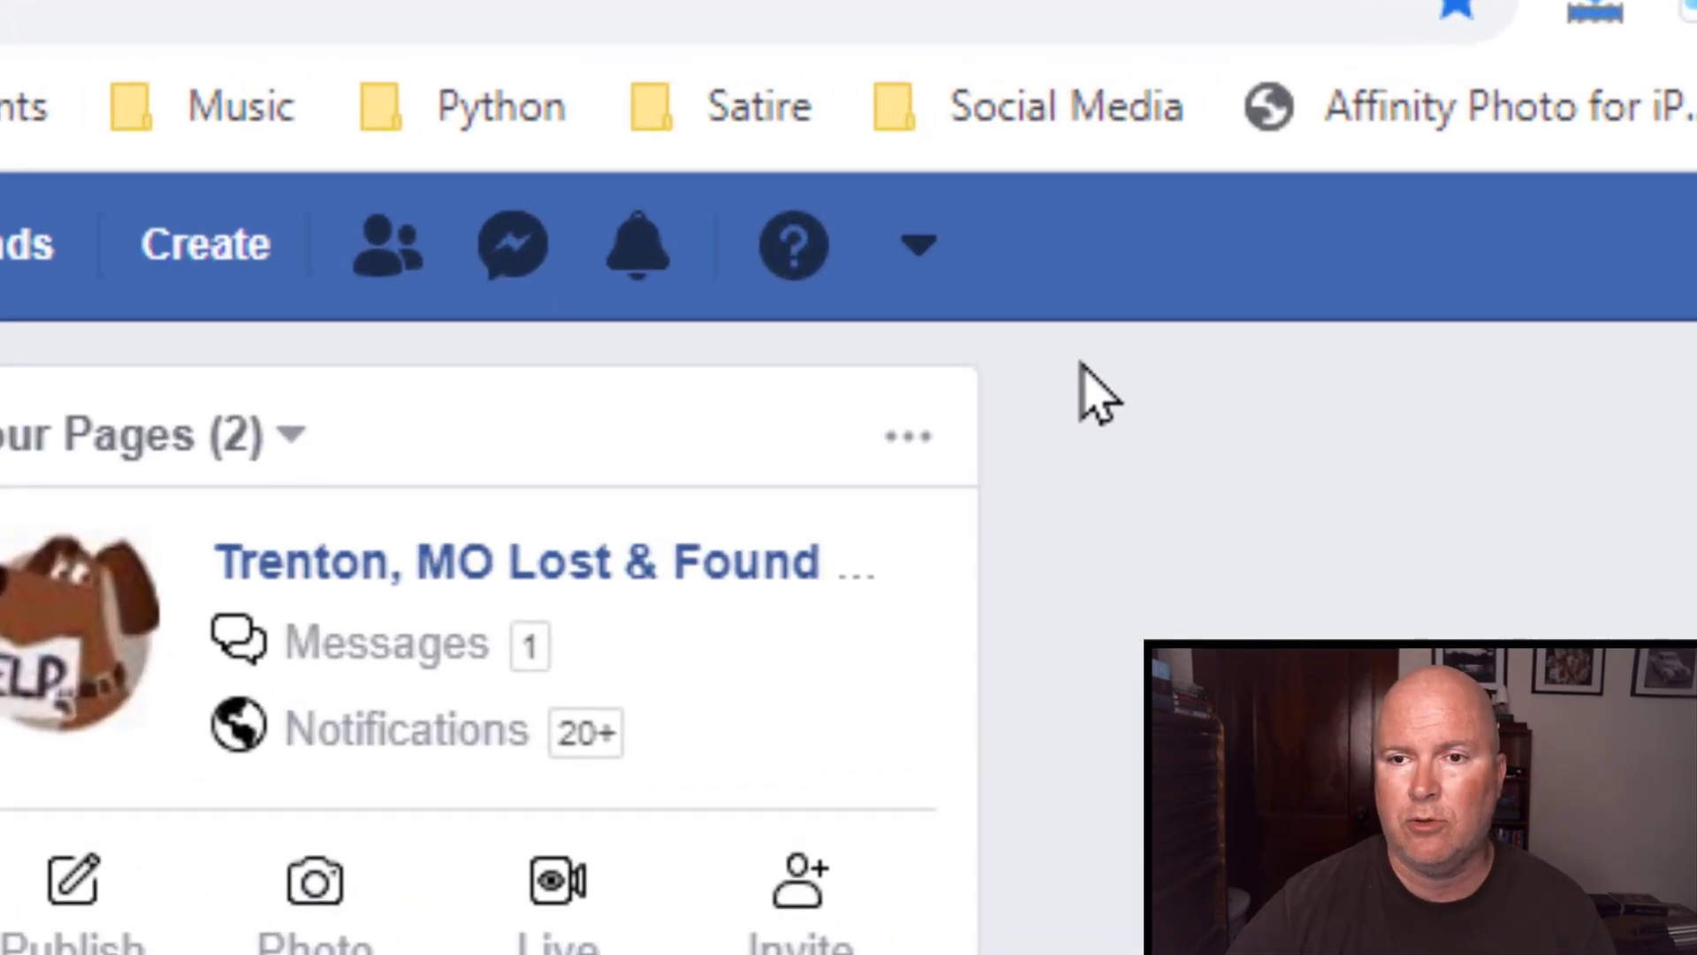
Open Facebook's Settings page from the account dropdown in the header.
left_click(915, 249)
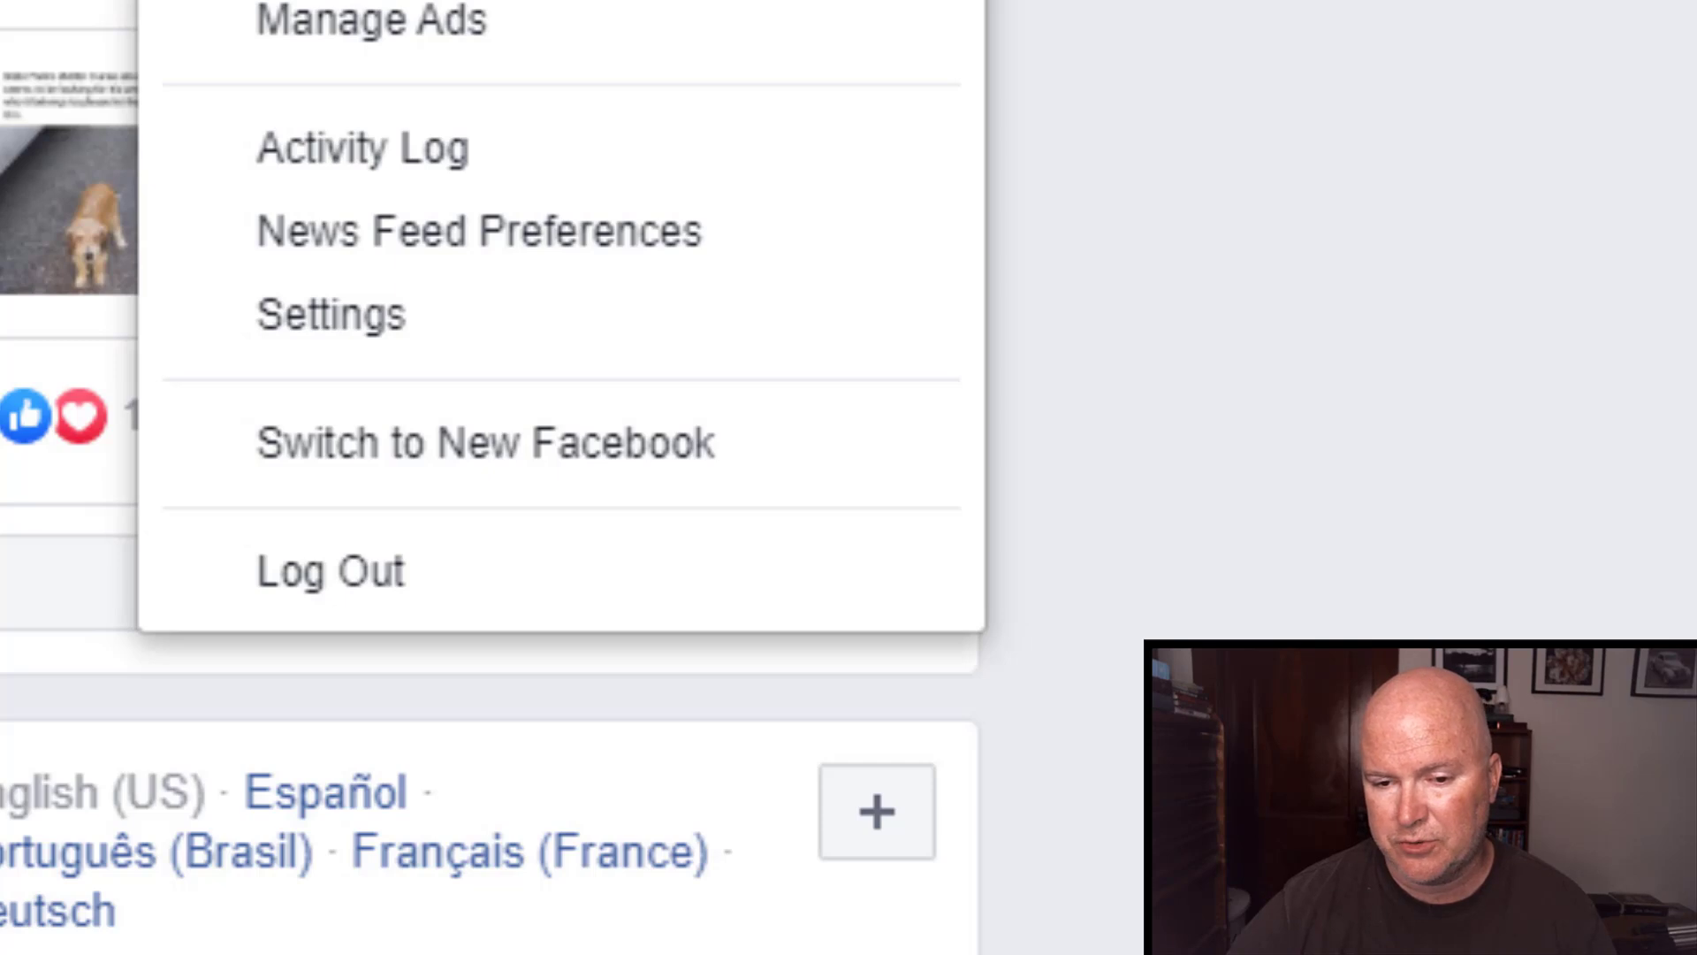
left_click(386, 318)
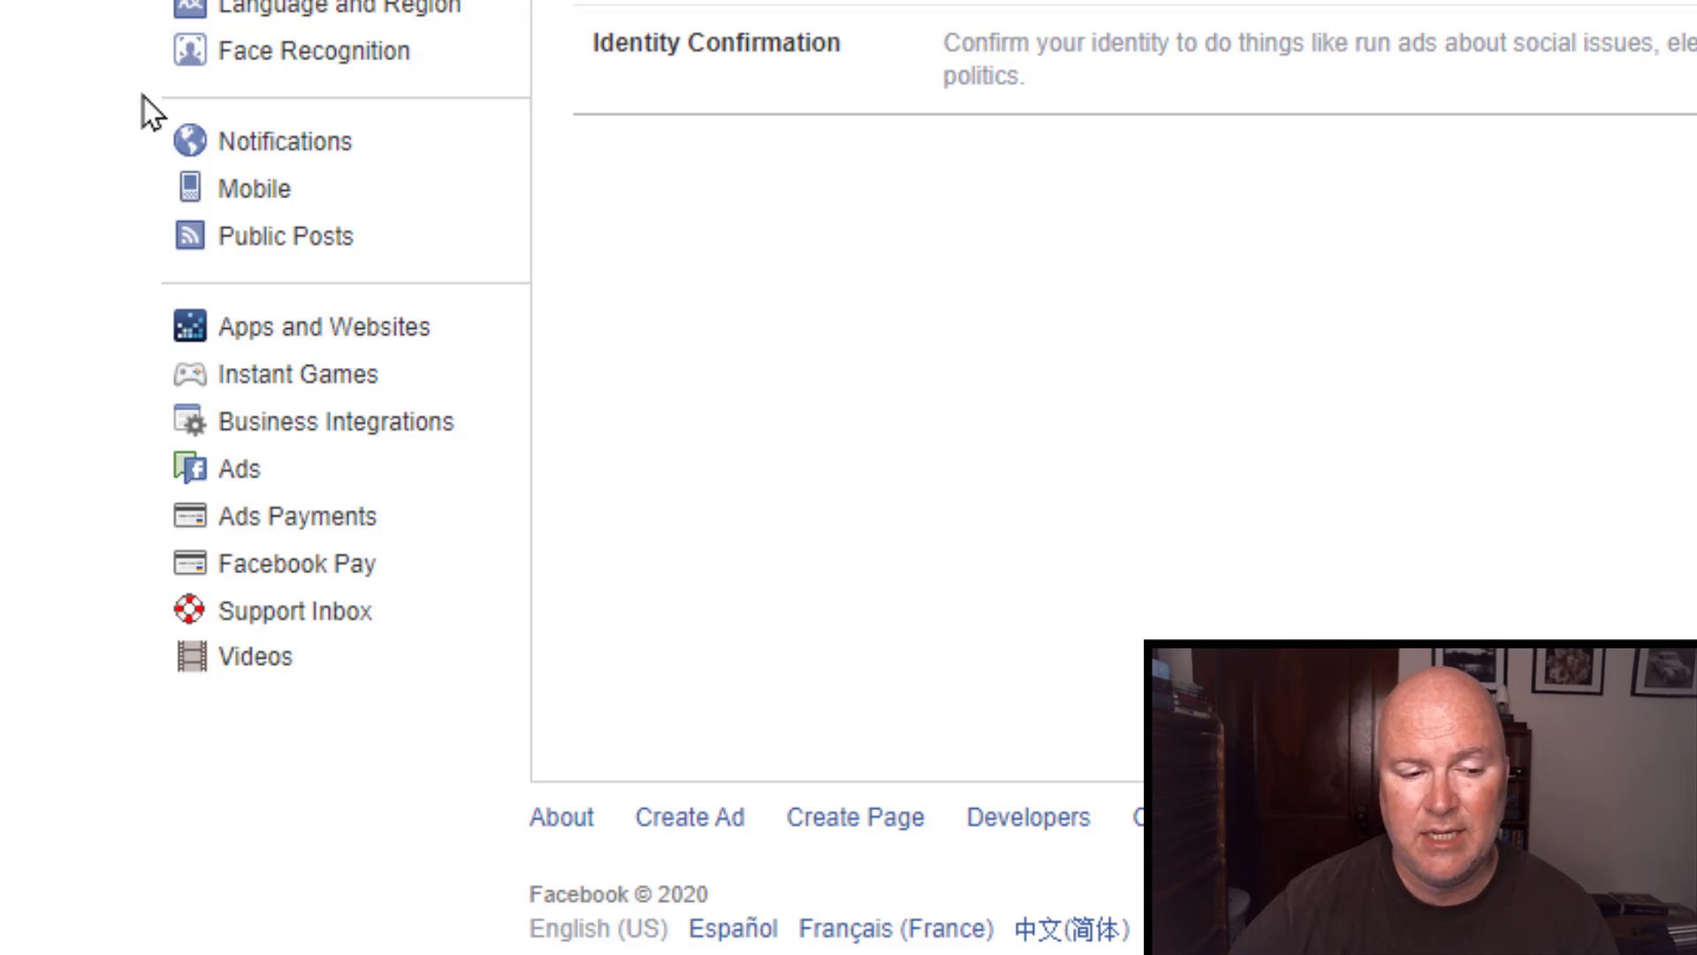
left_click(241, 478)
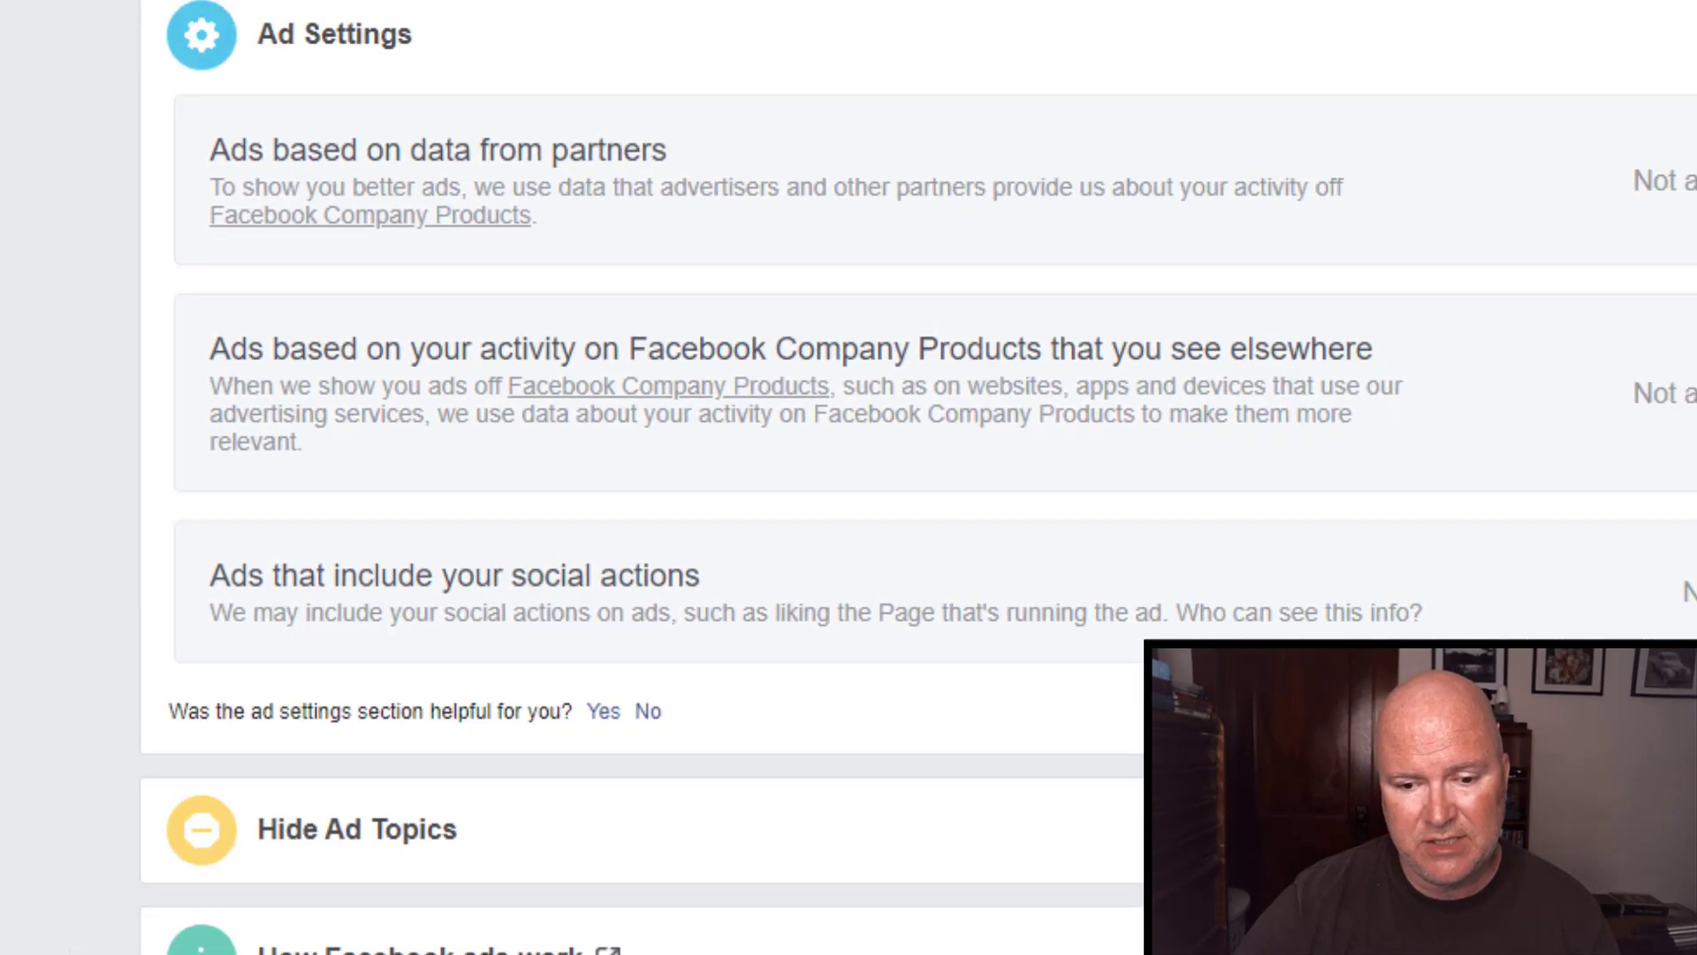
scroll(291, 486, "up", 1)
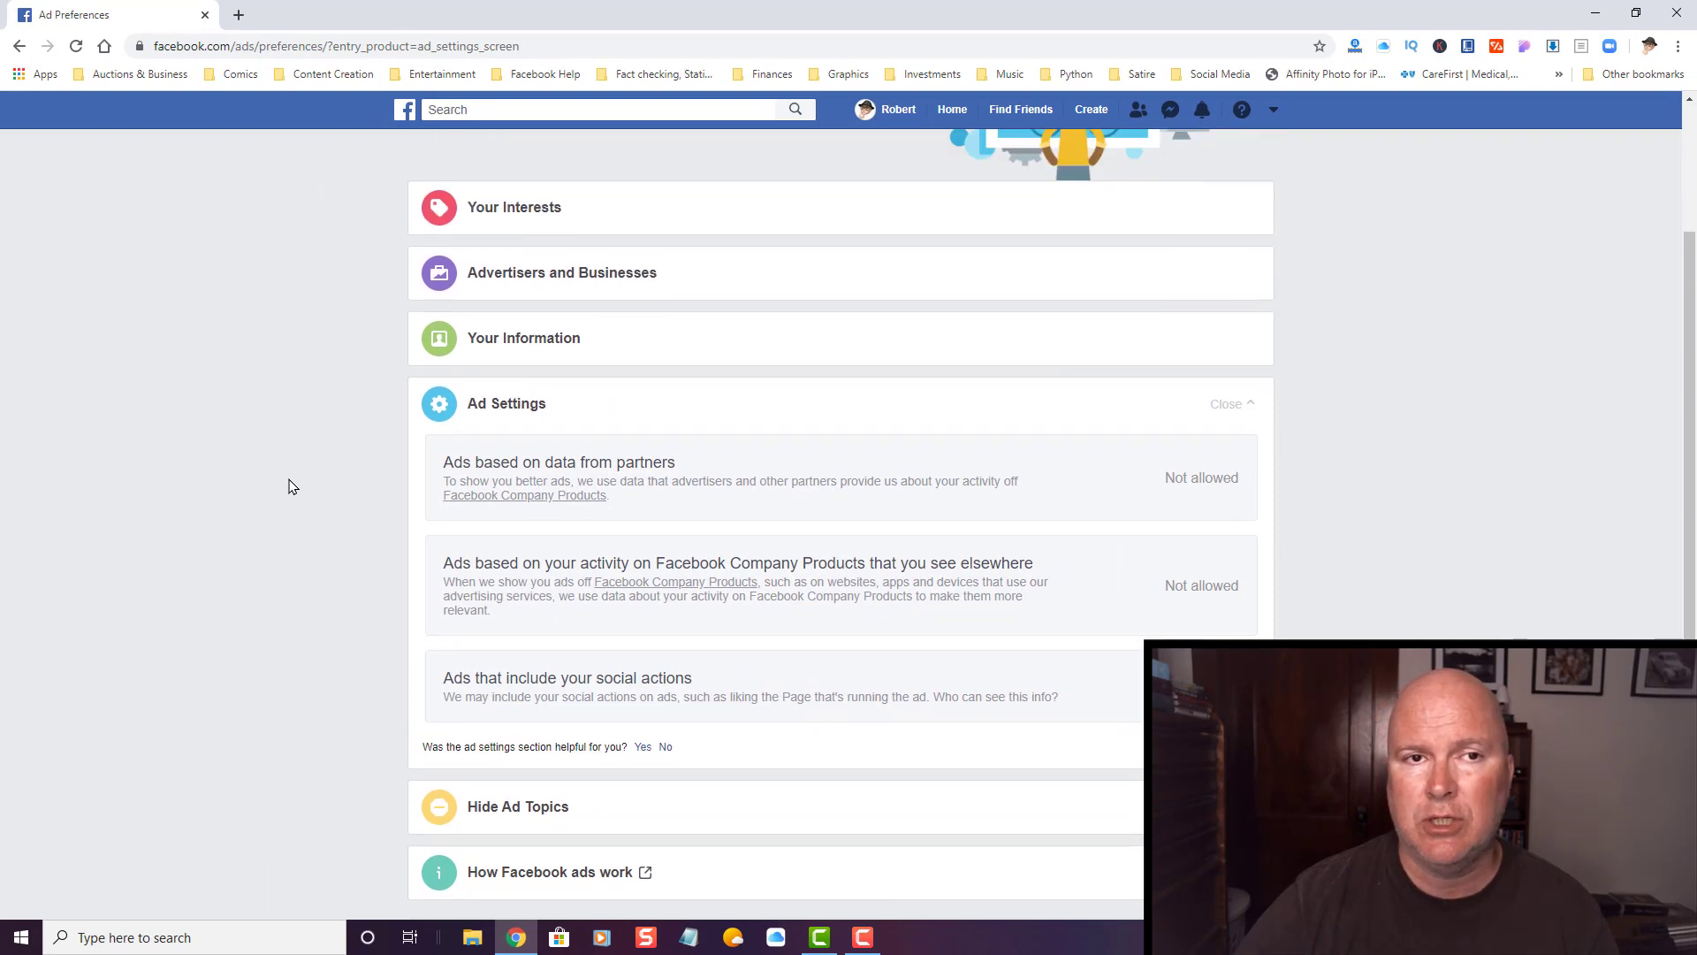
scroll(291, 486, "up", 2)
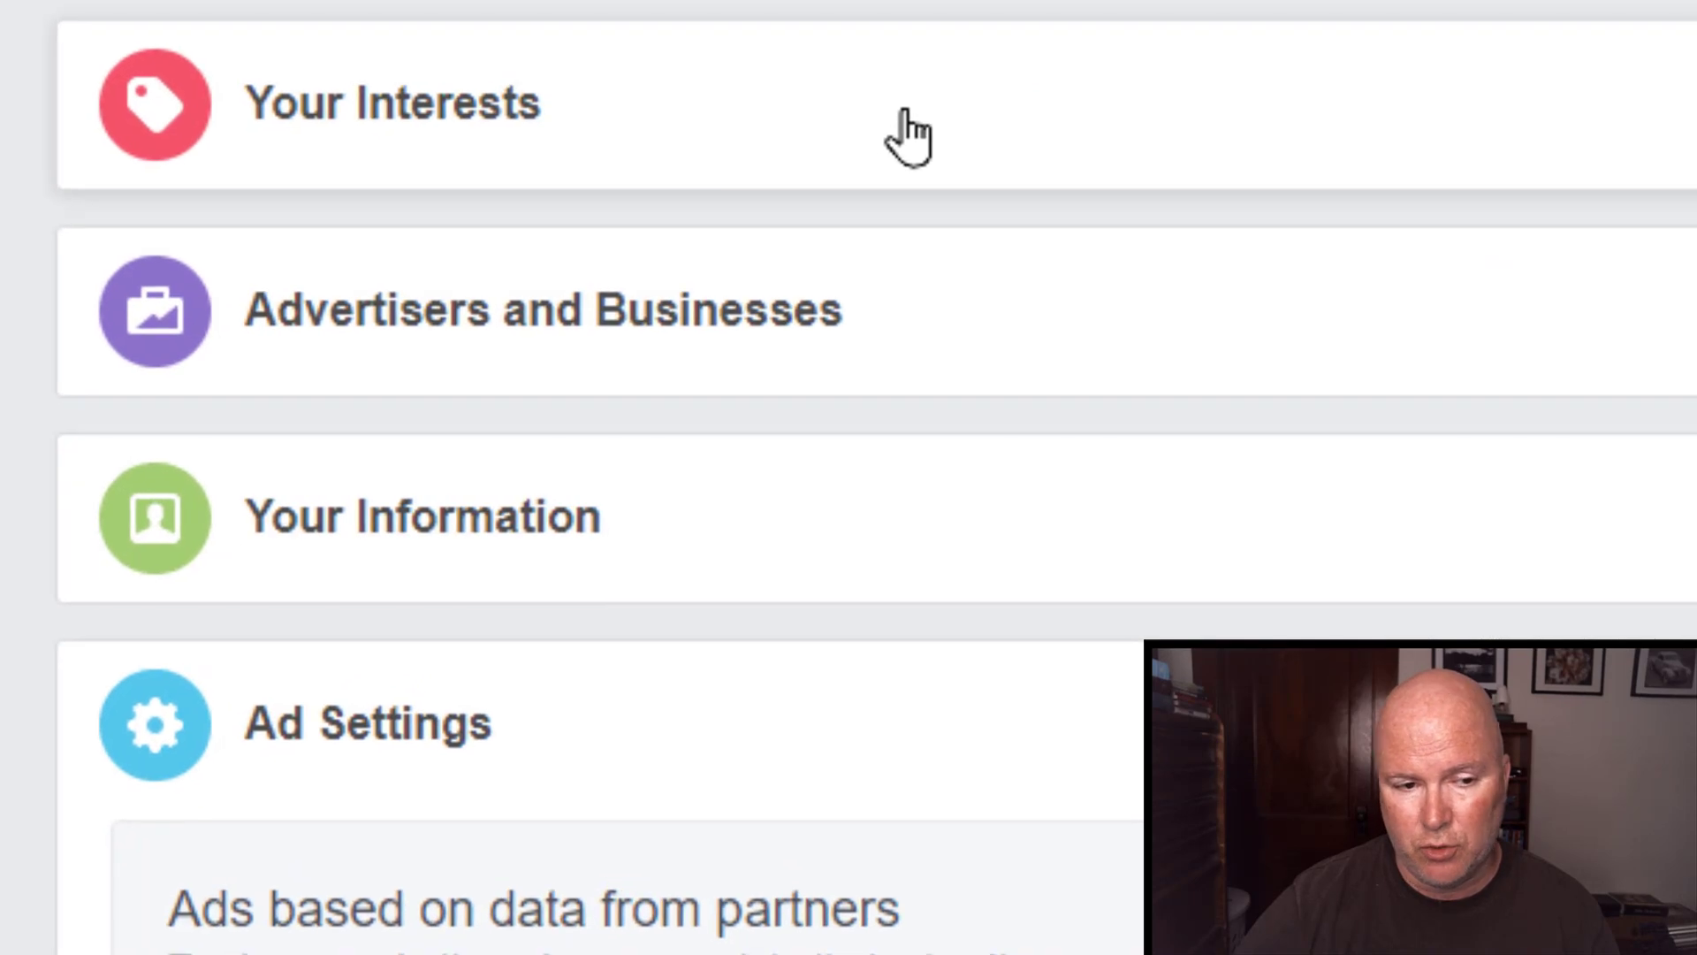
Expand Your Interests and re-add Fox News Channel, Fox & Friends and QVC.
left_click(832, 205)
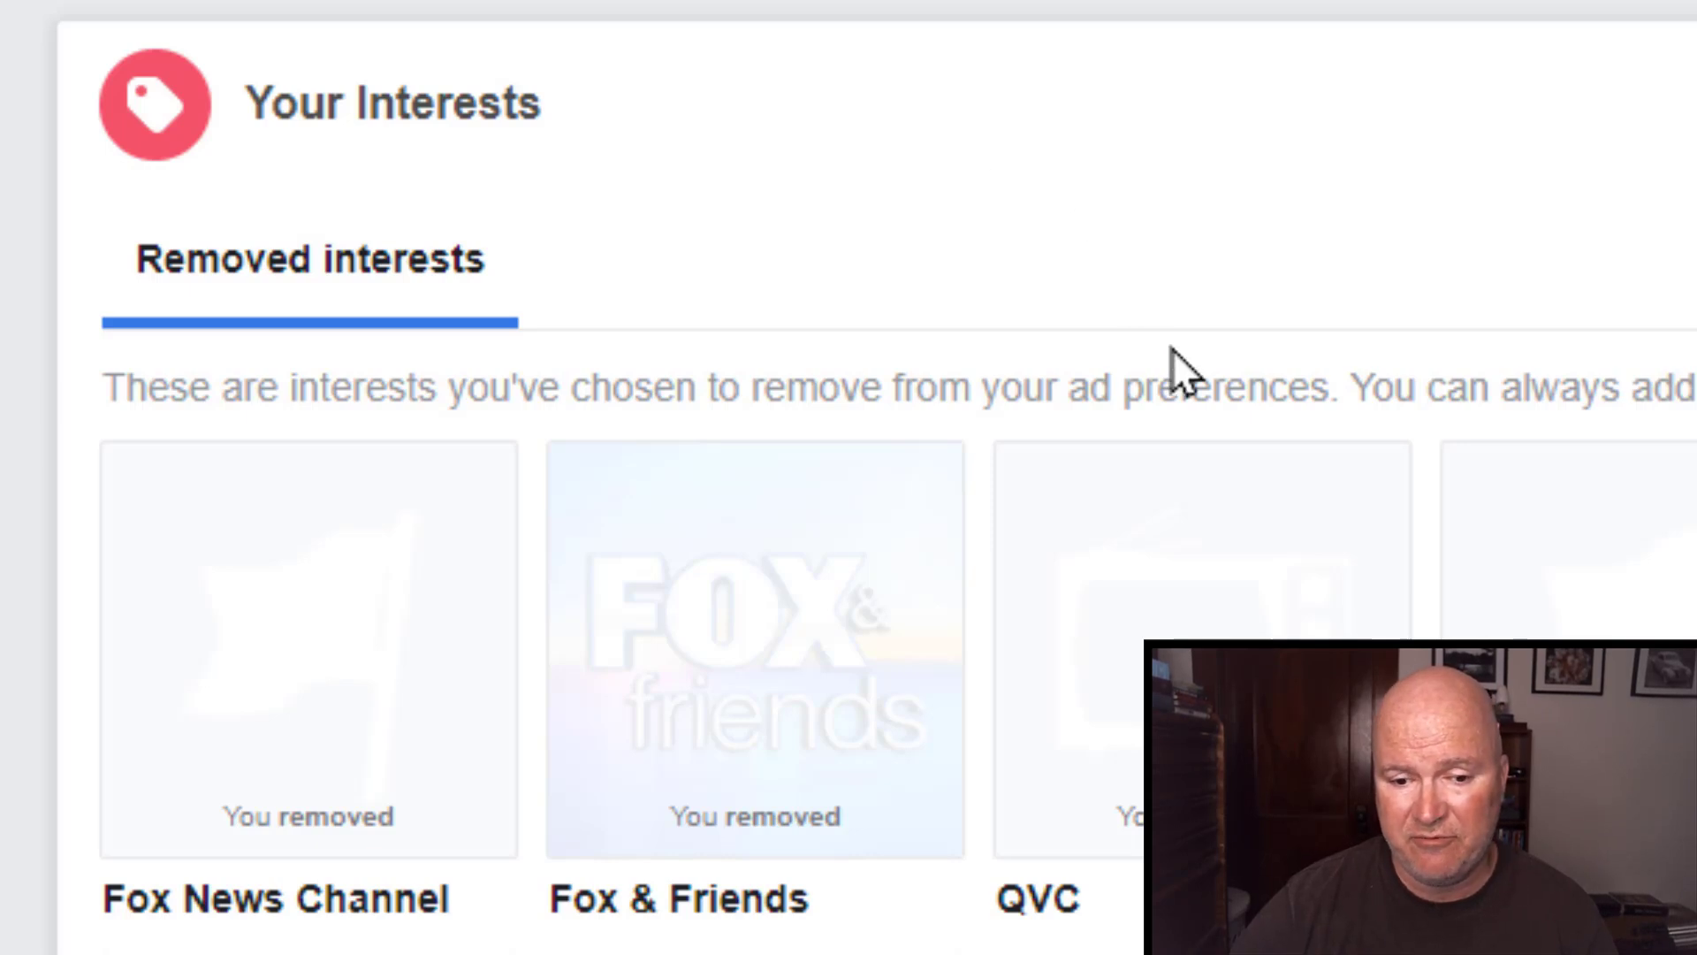
scroll(1183, 394, "down", 1)
scroll(1186, 410, "down", 5)
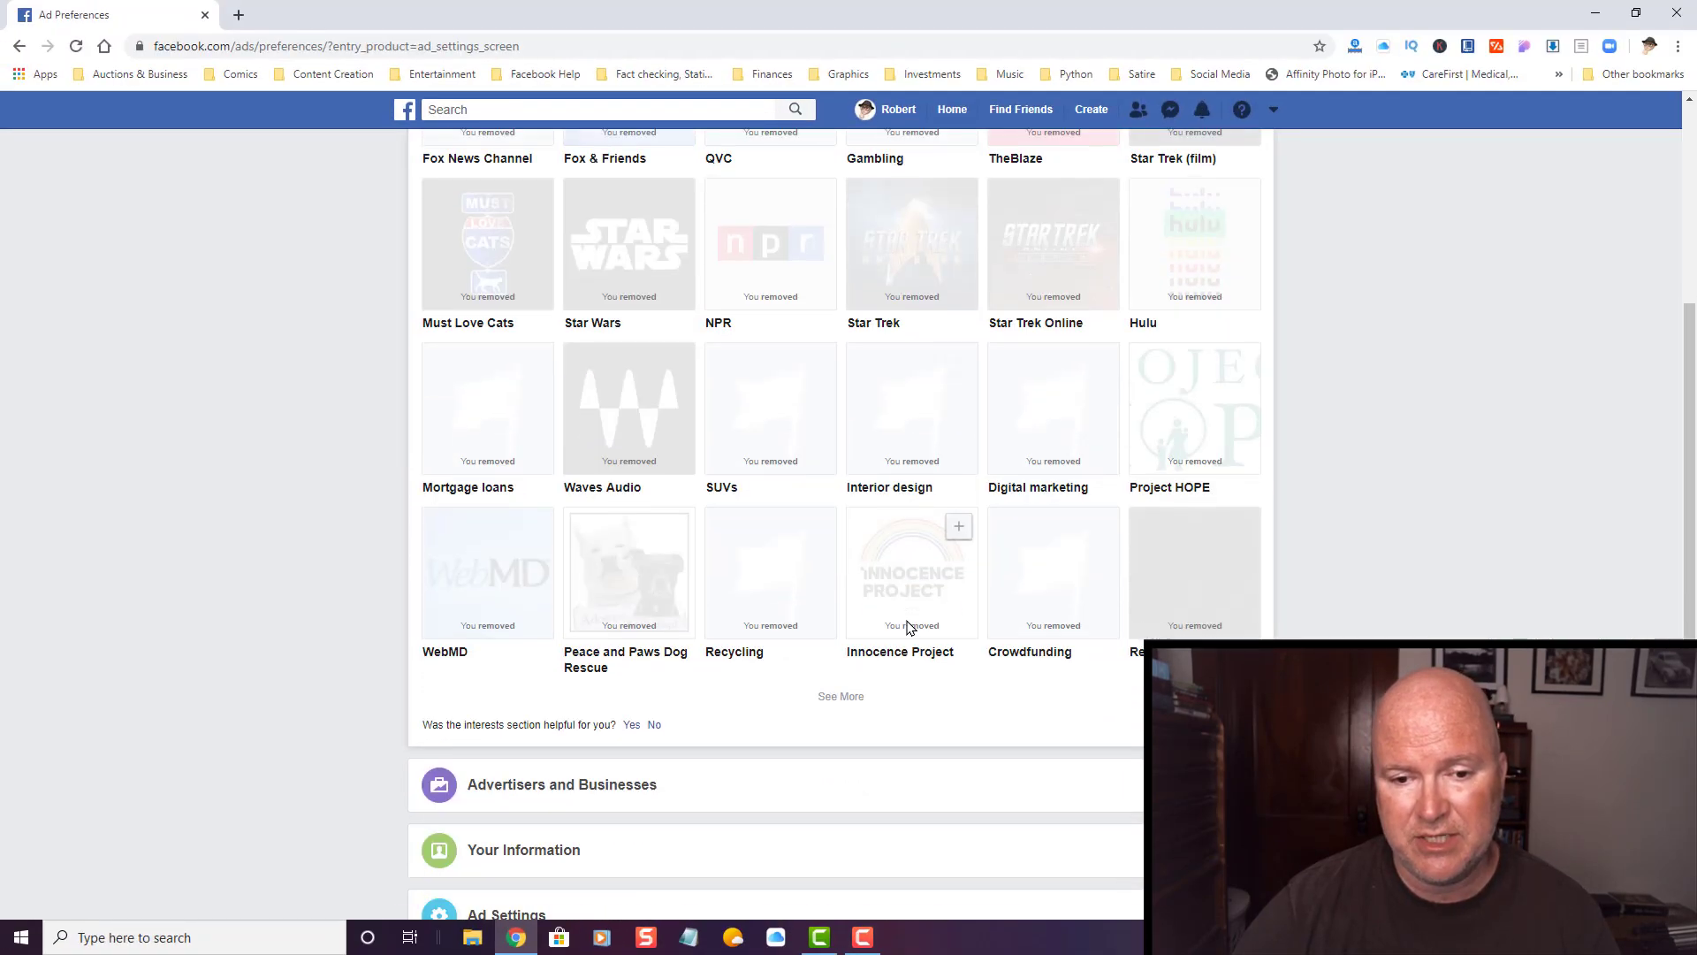
scroll(911, 628, "down", 2)
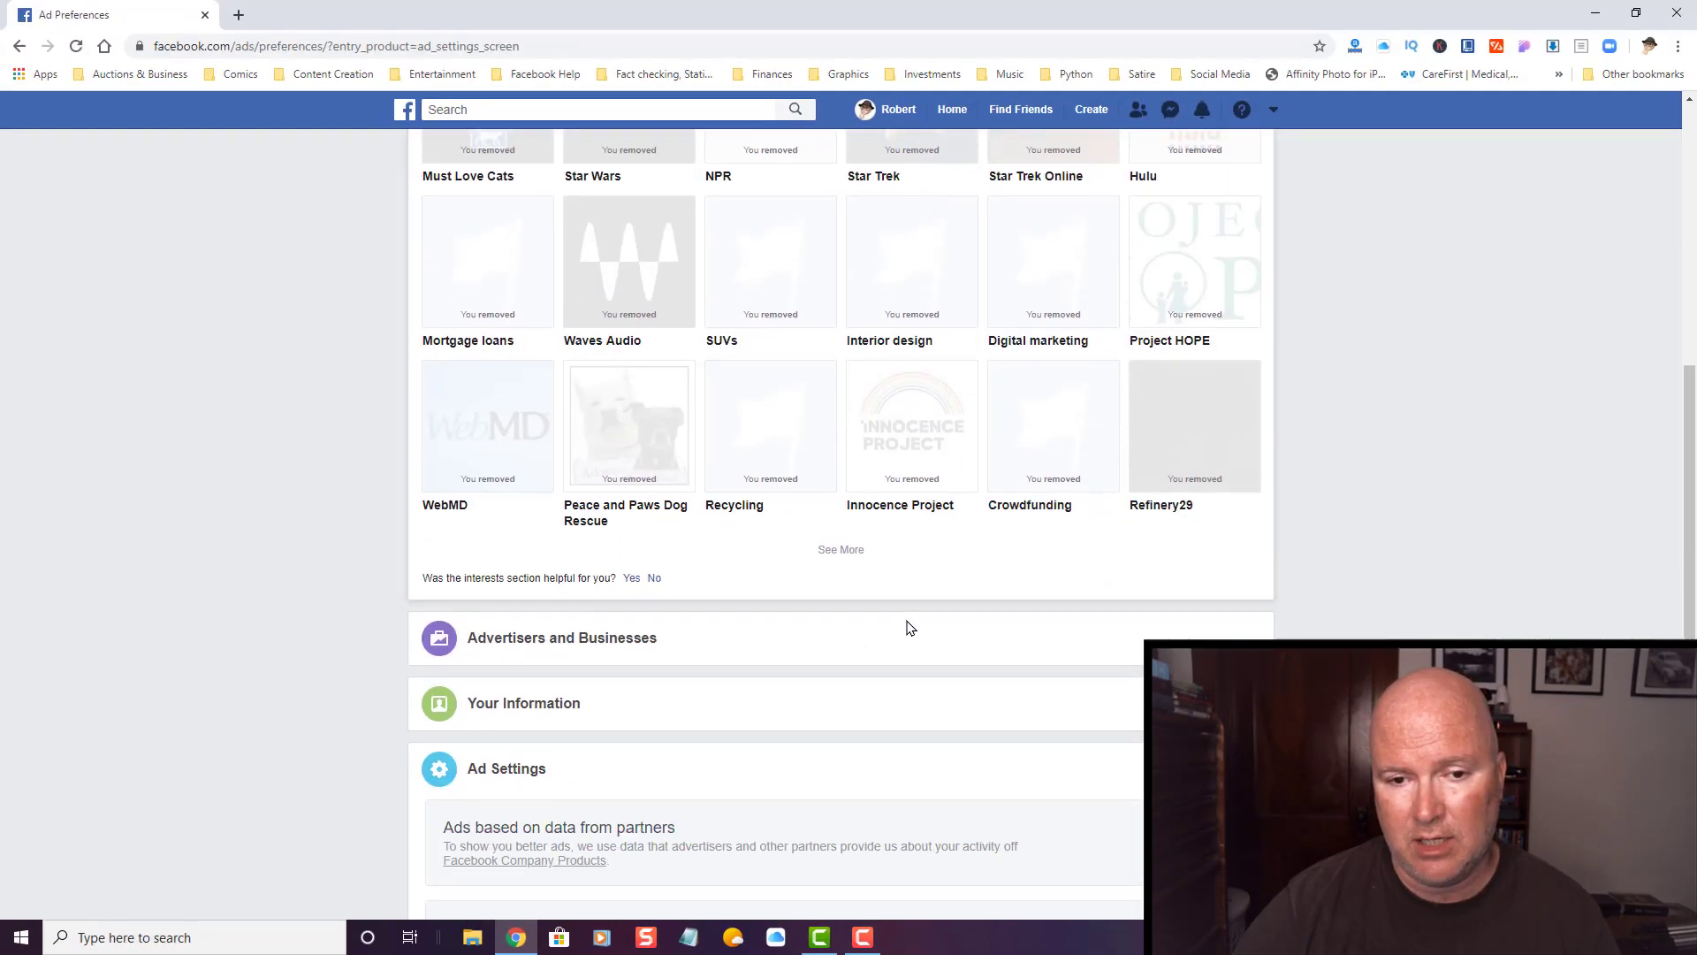
scroll(910, 627, "up", 6)
scroll(782, 570, "down", 1)
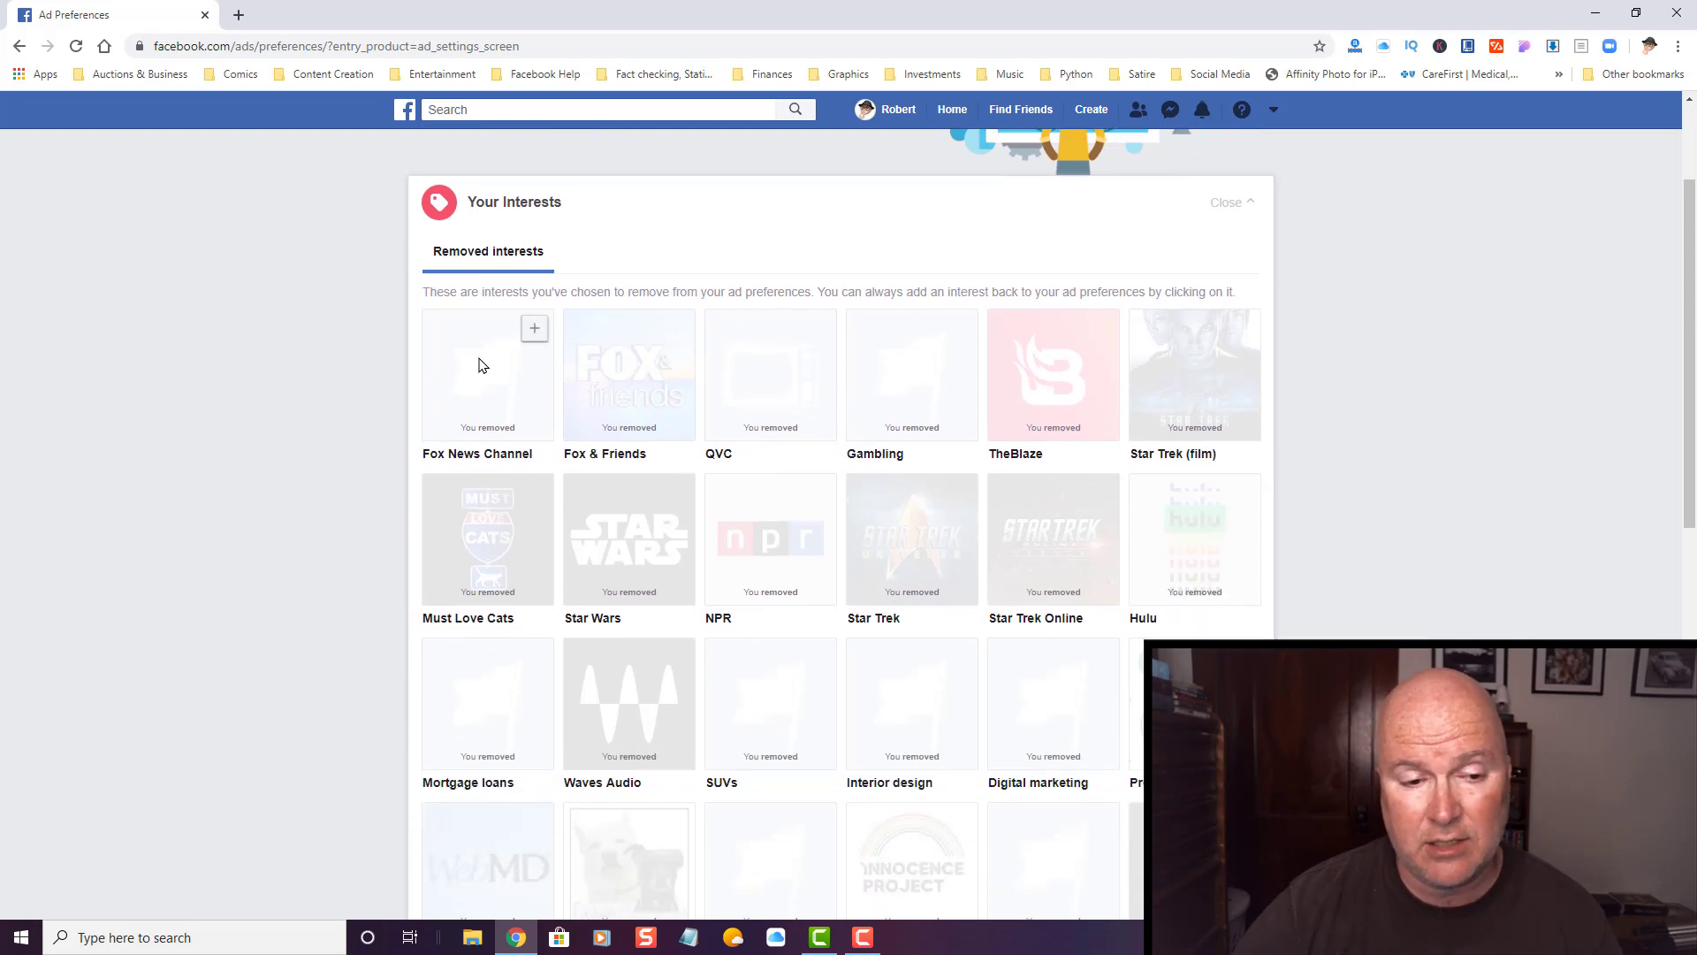
left_click(535, 332)
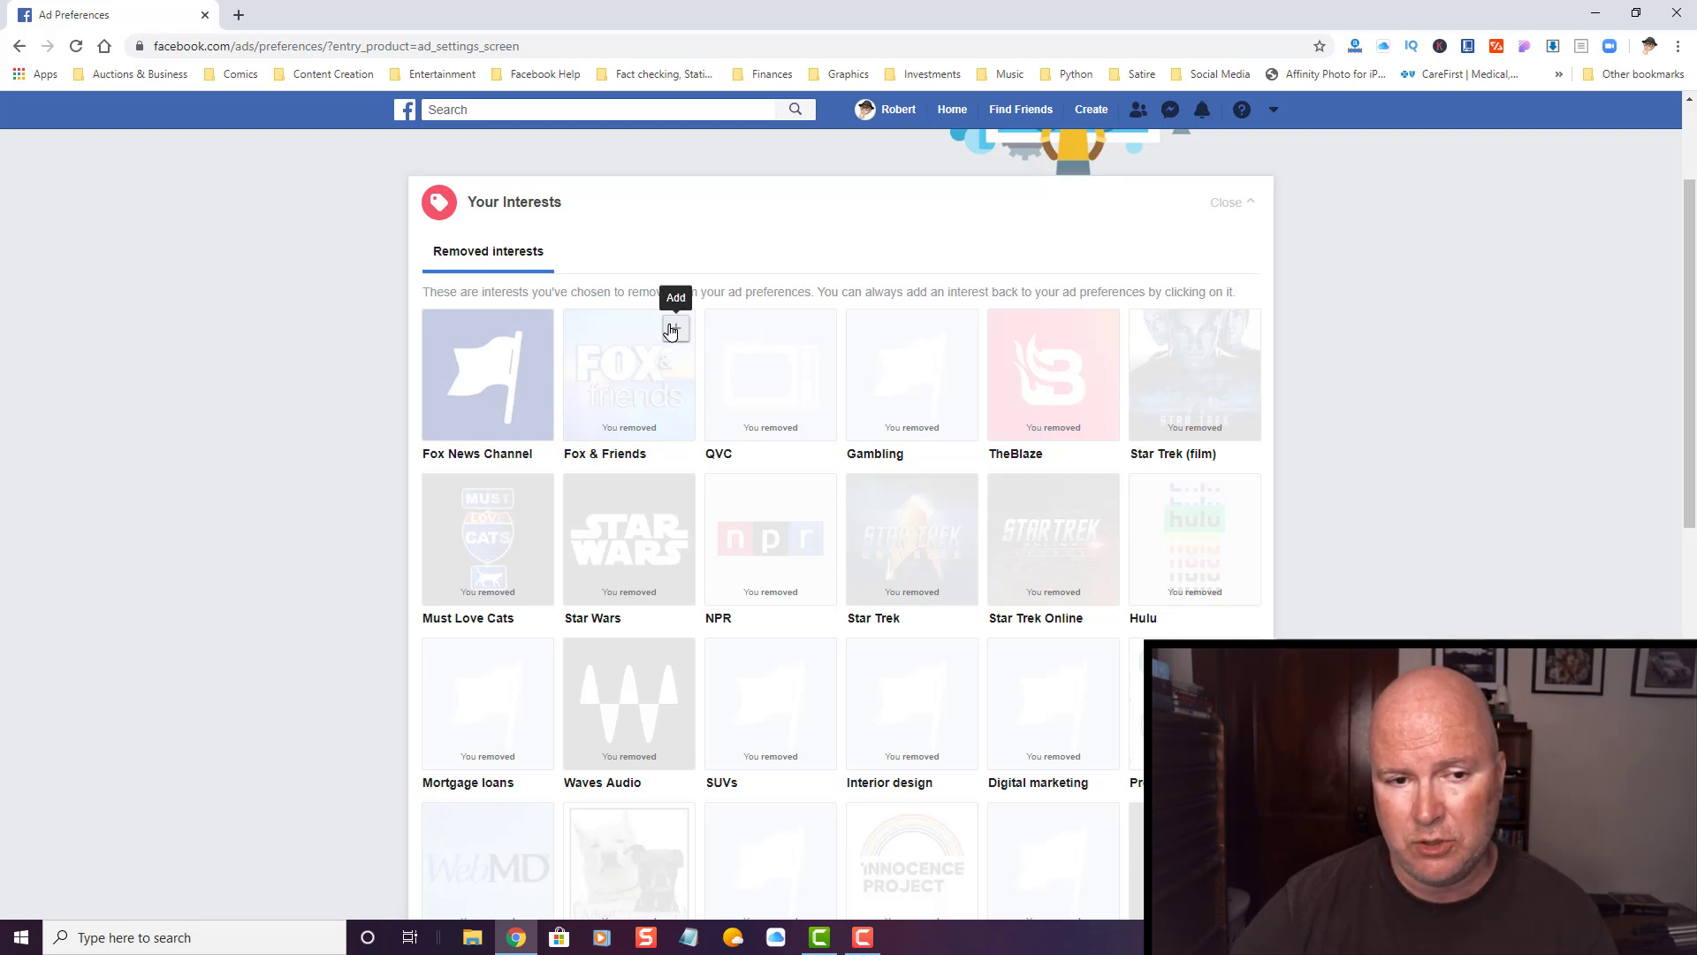
left_click(670, 331)
left_click(817, 329)
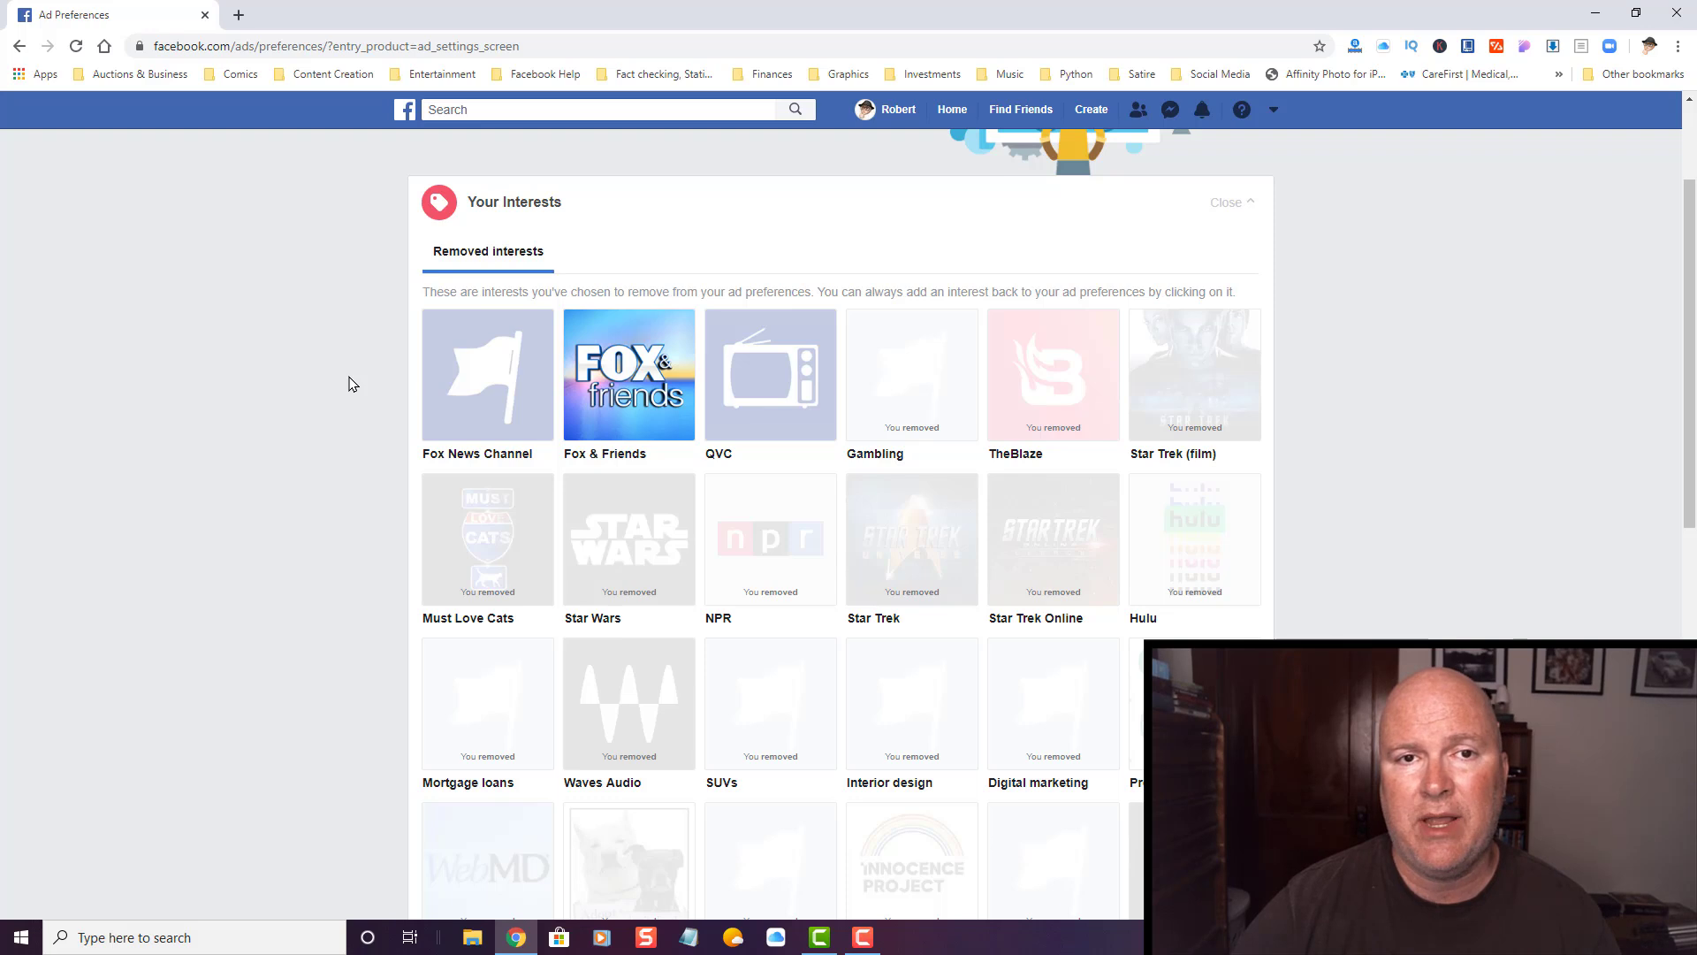
Remove Fox News Channel, Fox & Friends and QVC from interests again.
mouse_move(487, 349)
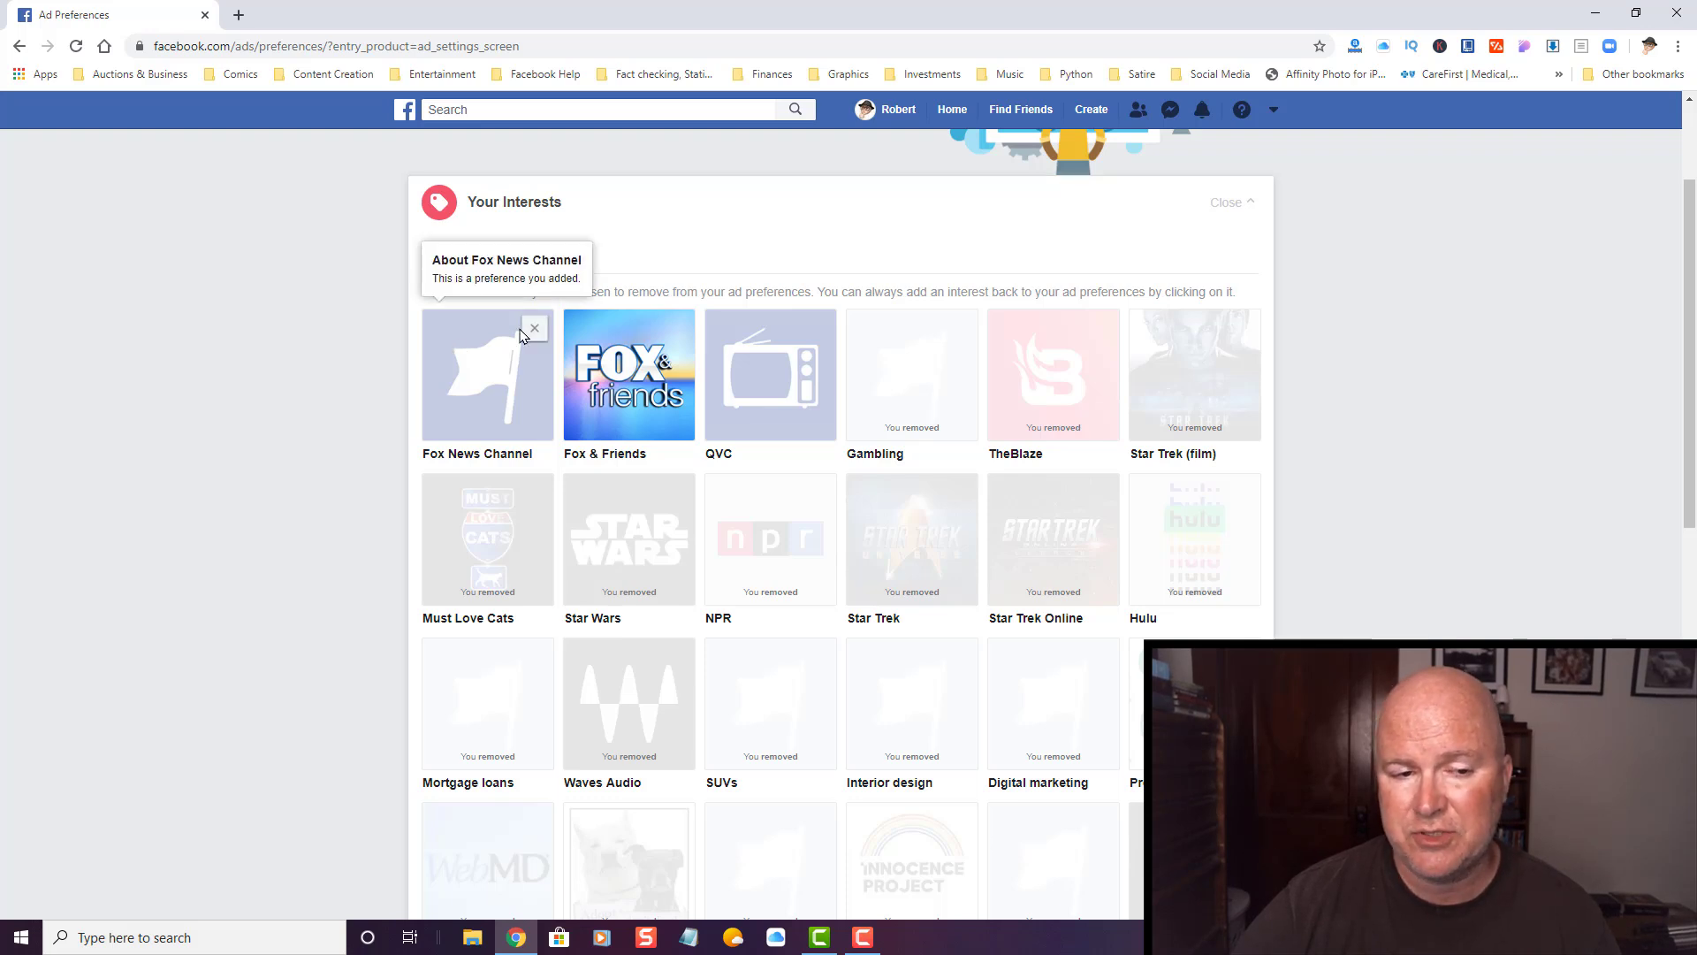
left_click(534, 329)
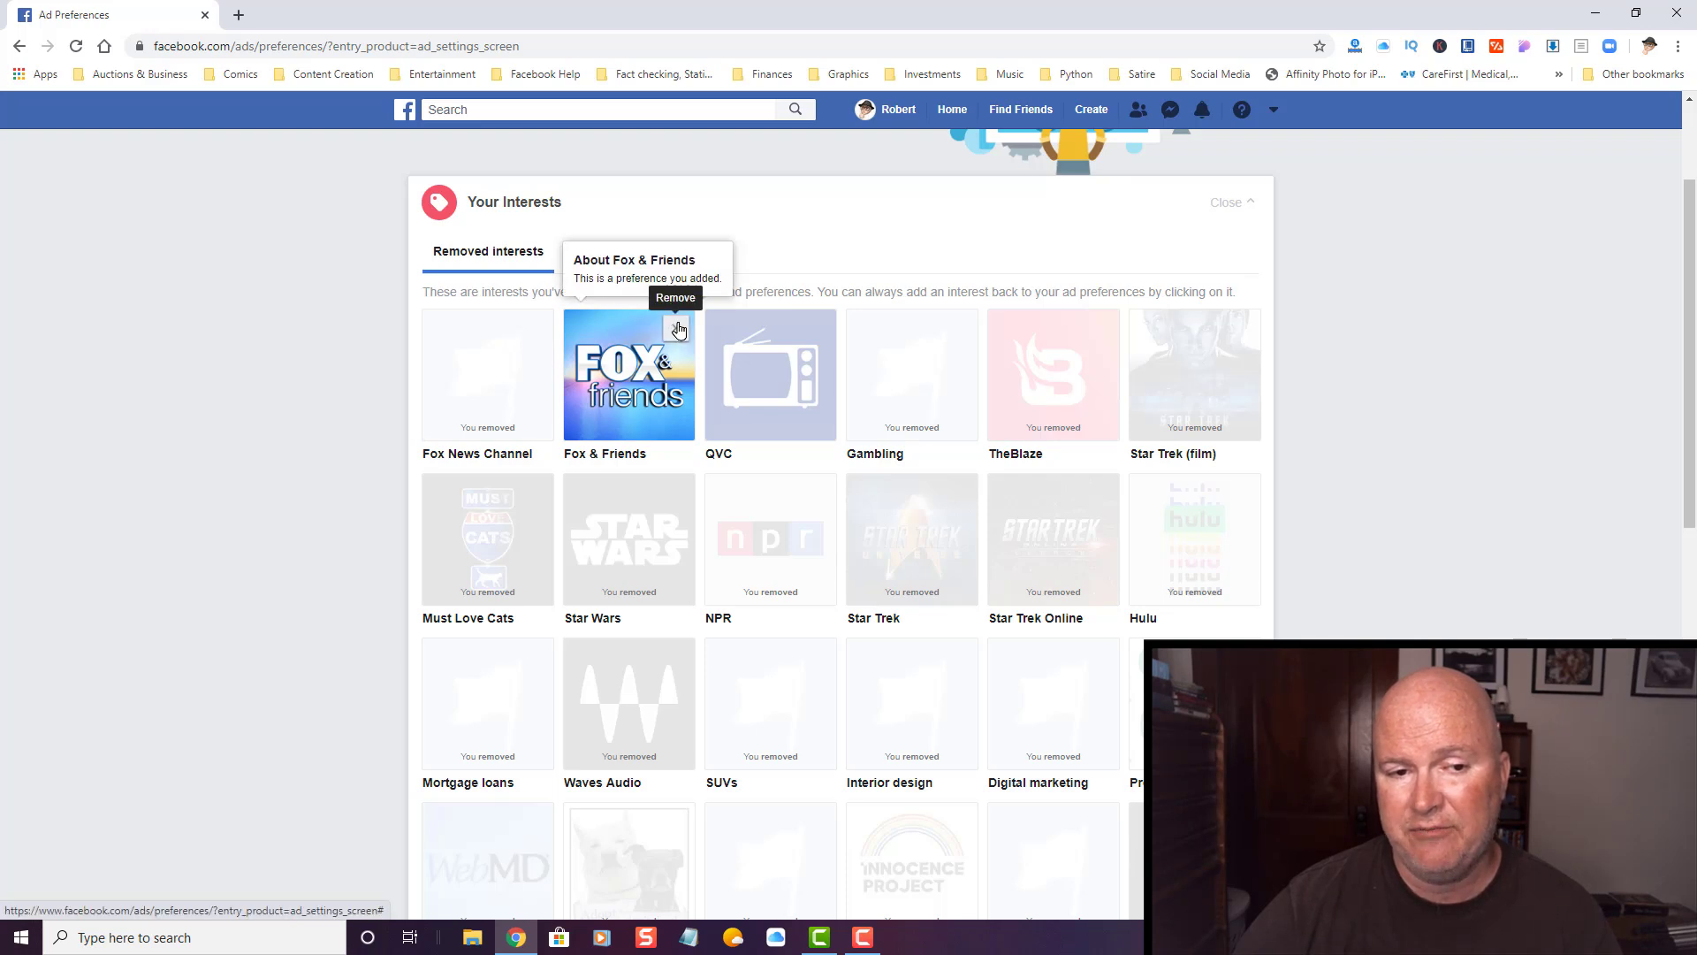
left_click(677, 330)
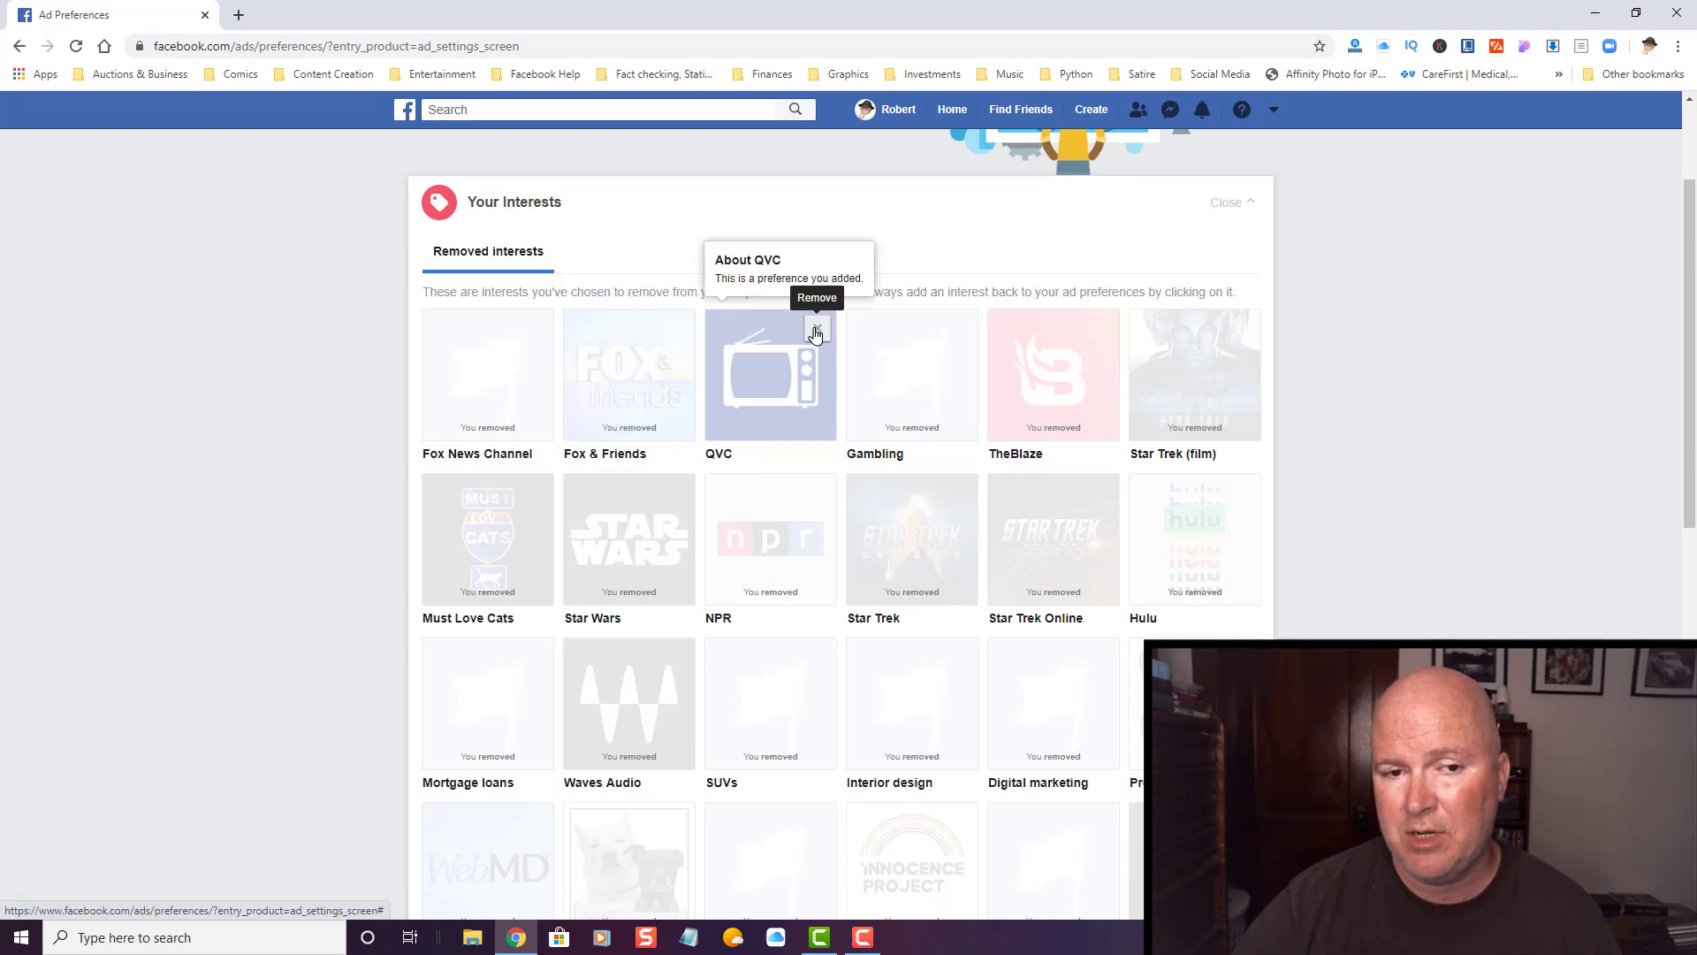
left_click(817, 329)
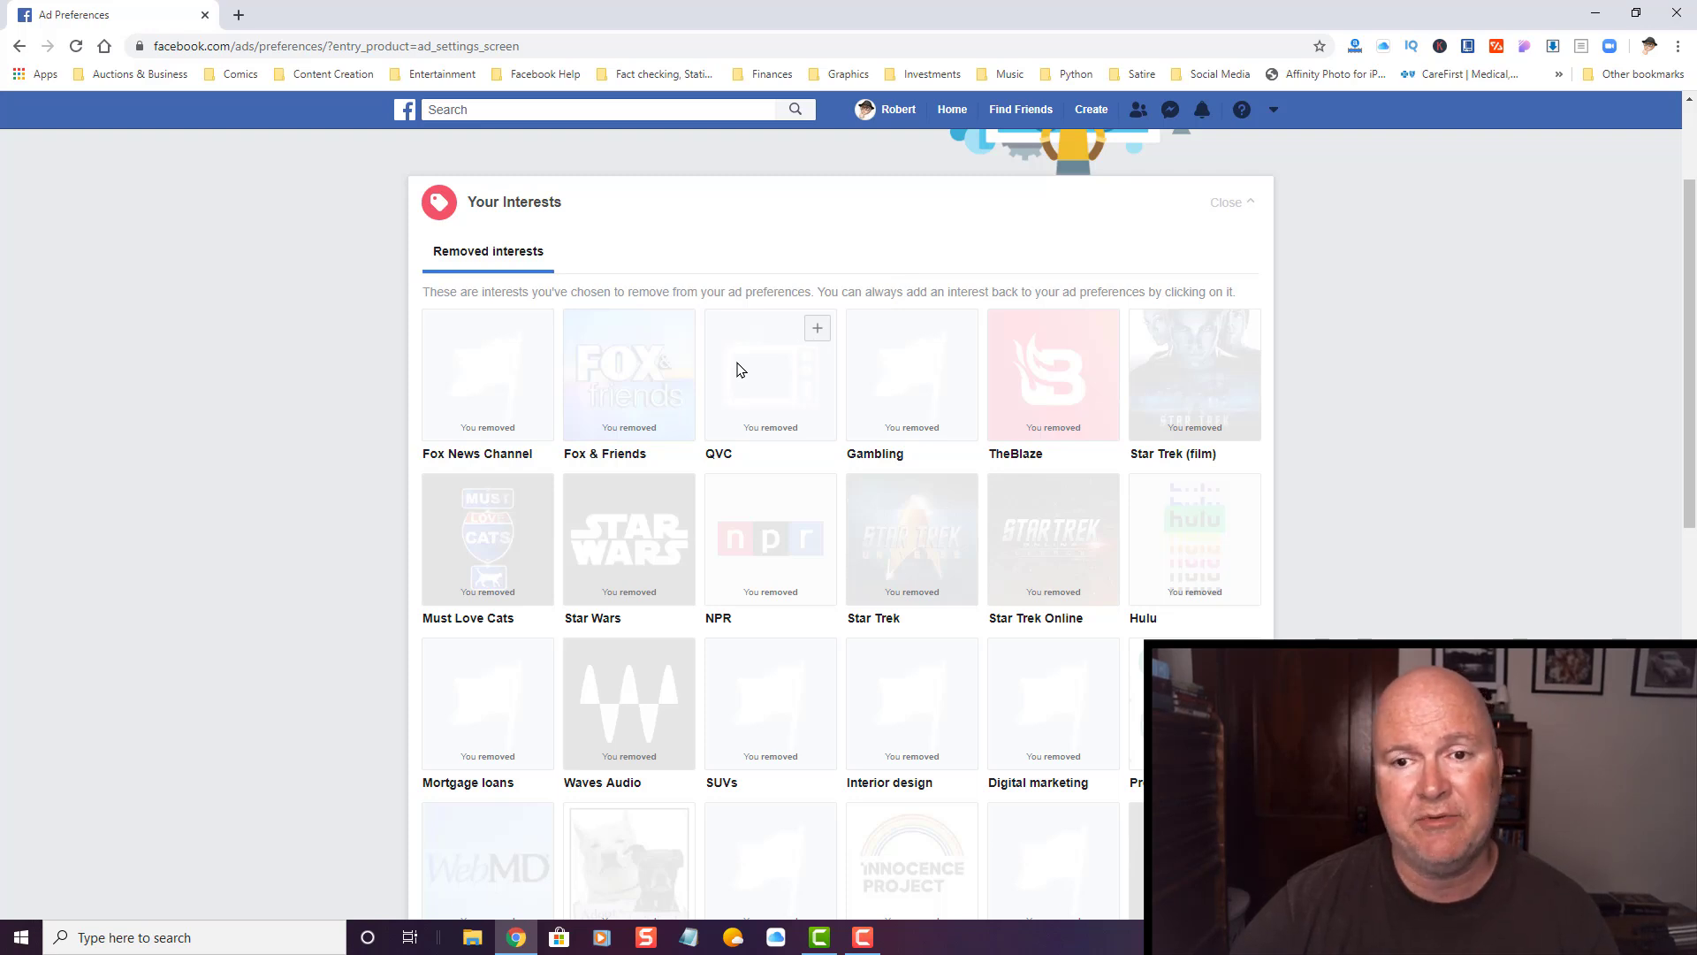
left_click(1227, 206)
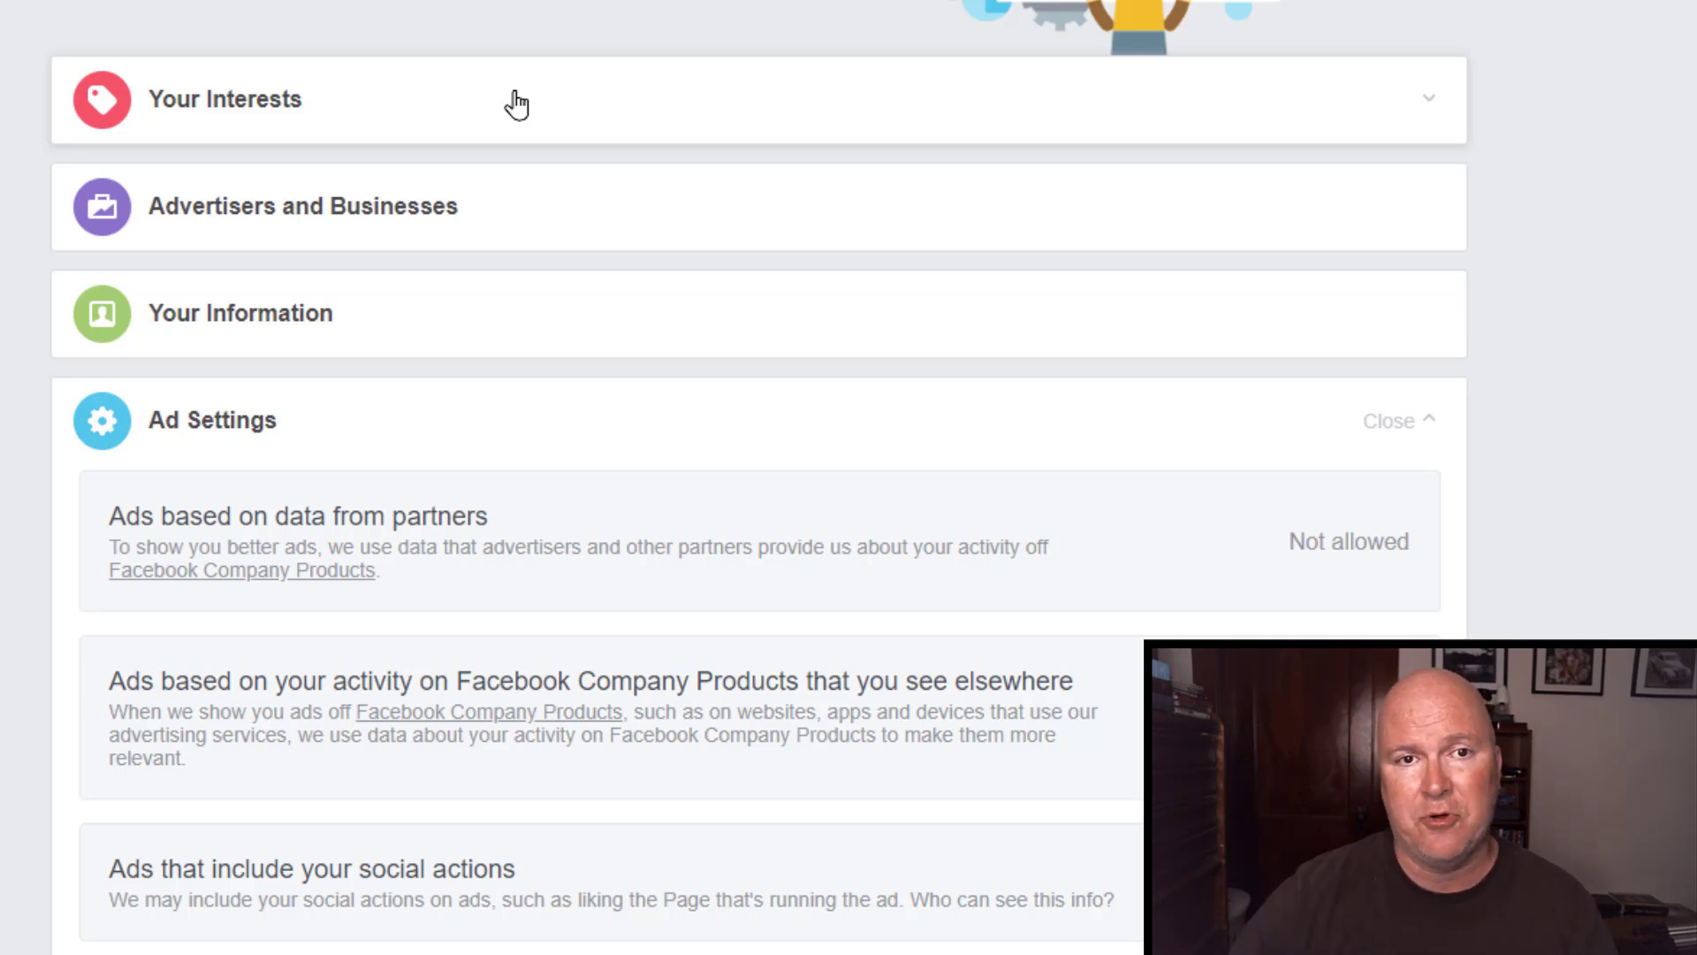
Expand Advertisers and Businesses and scroll to the Amazon.com, HBO and Netflix cards.
left_click(545, 217)
scroll(549, 295, "down", 5)
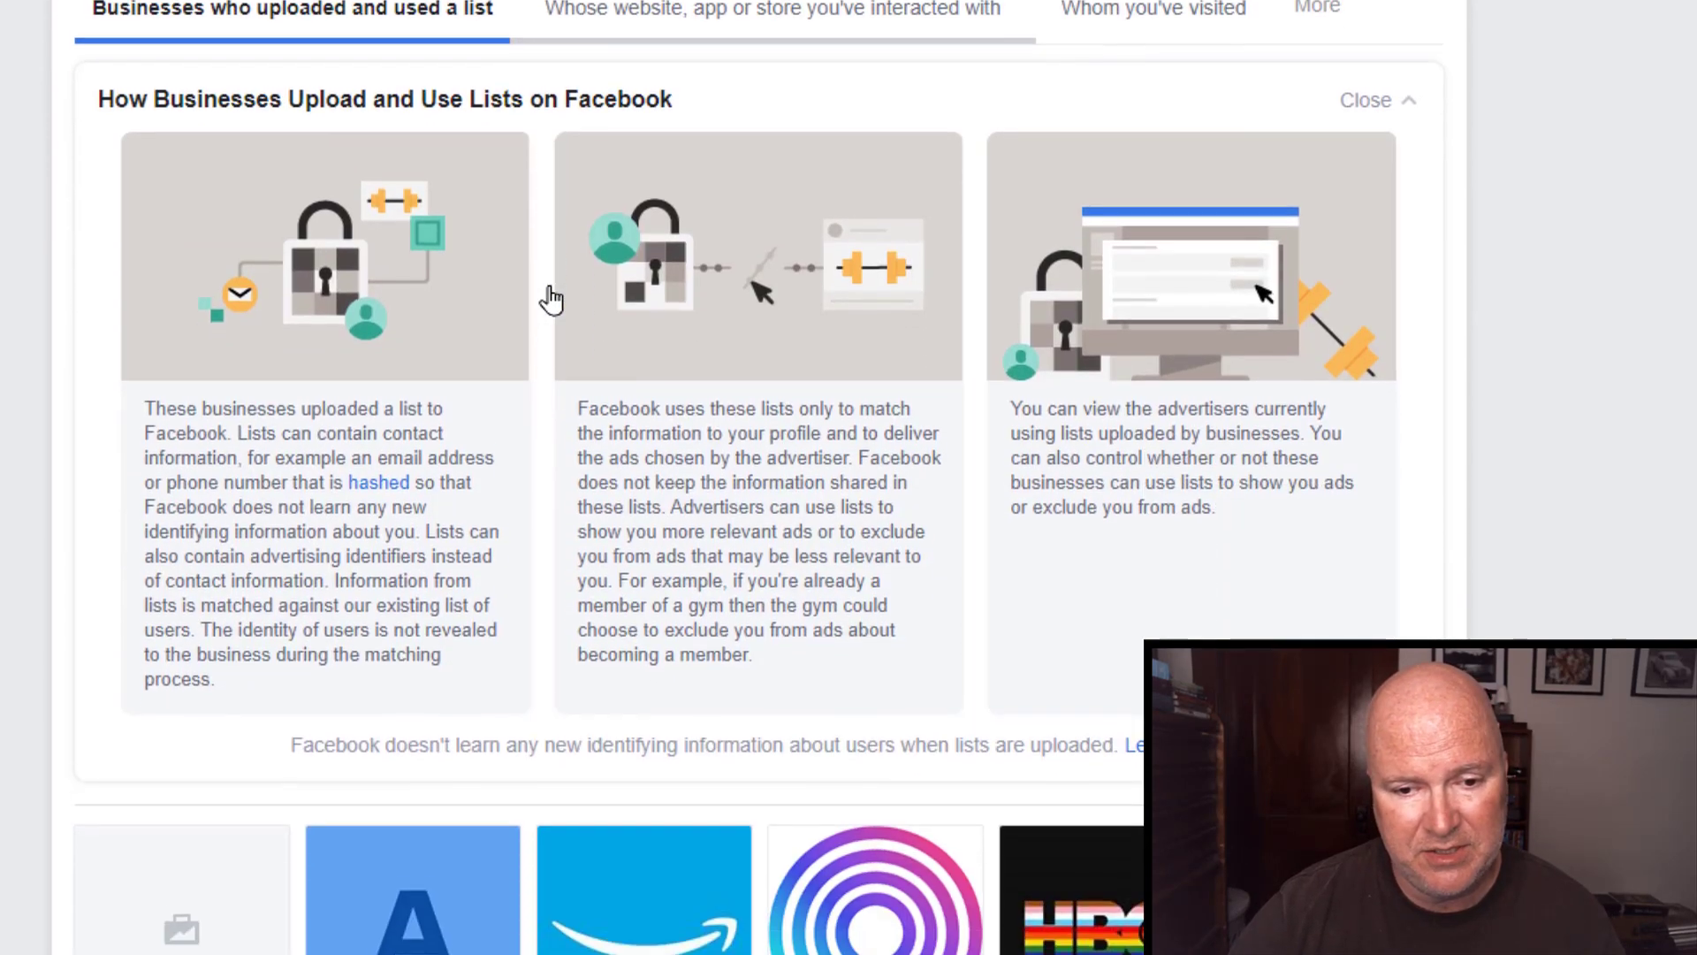
scroll(548, 295, "down", 6)
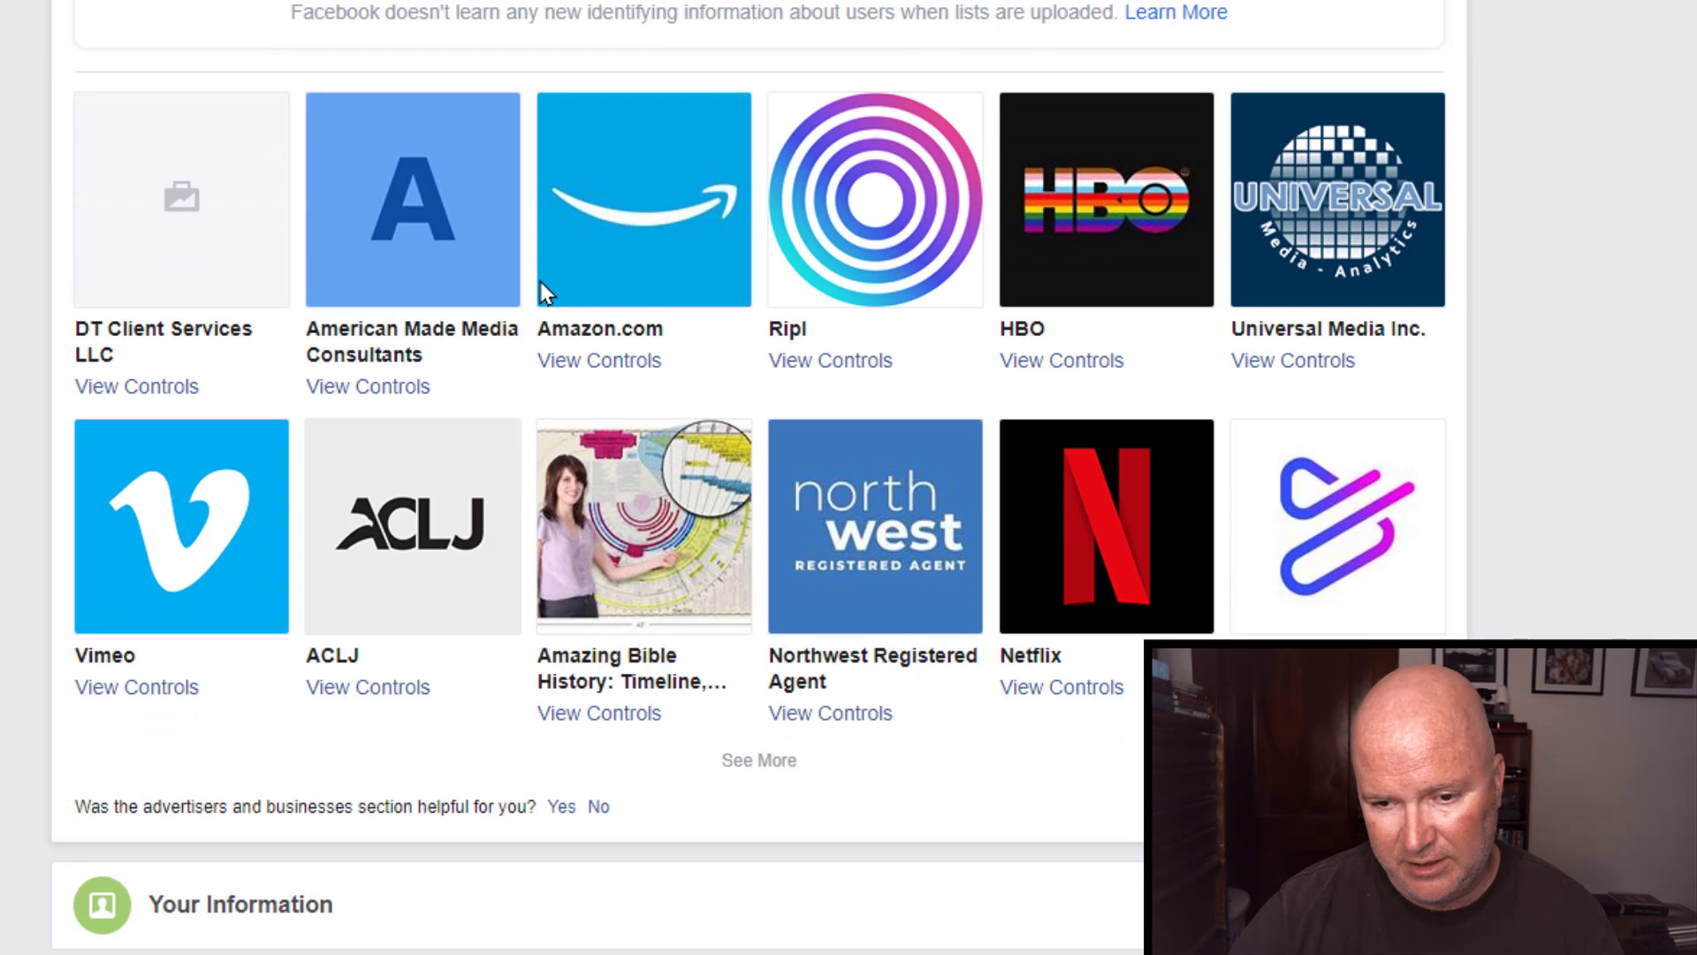
scroll(458, 394, "up", 10)
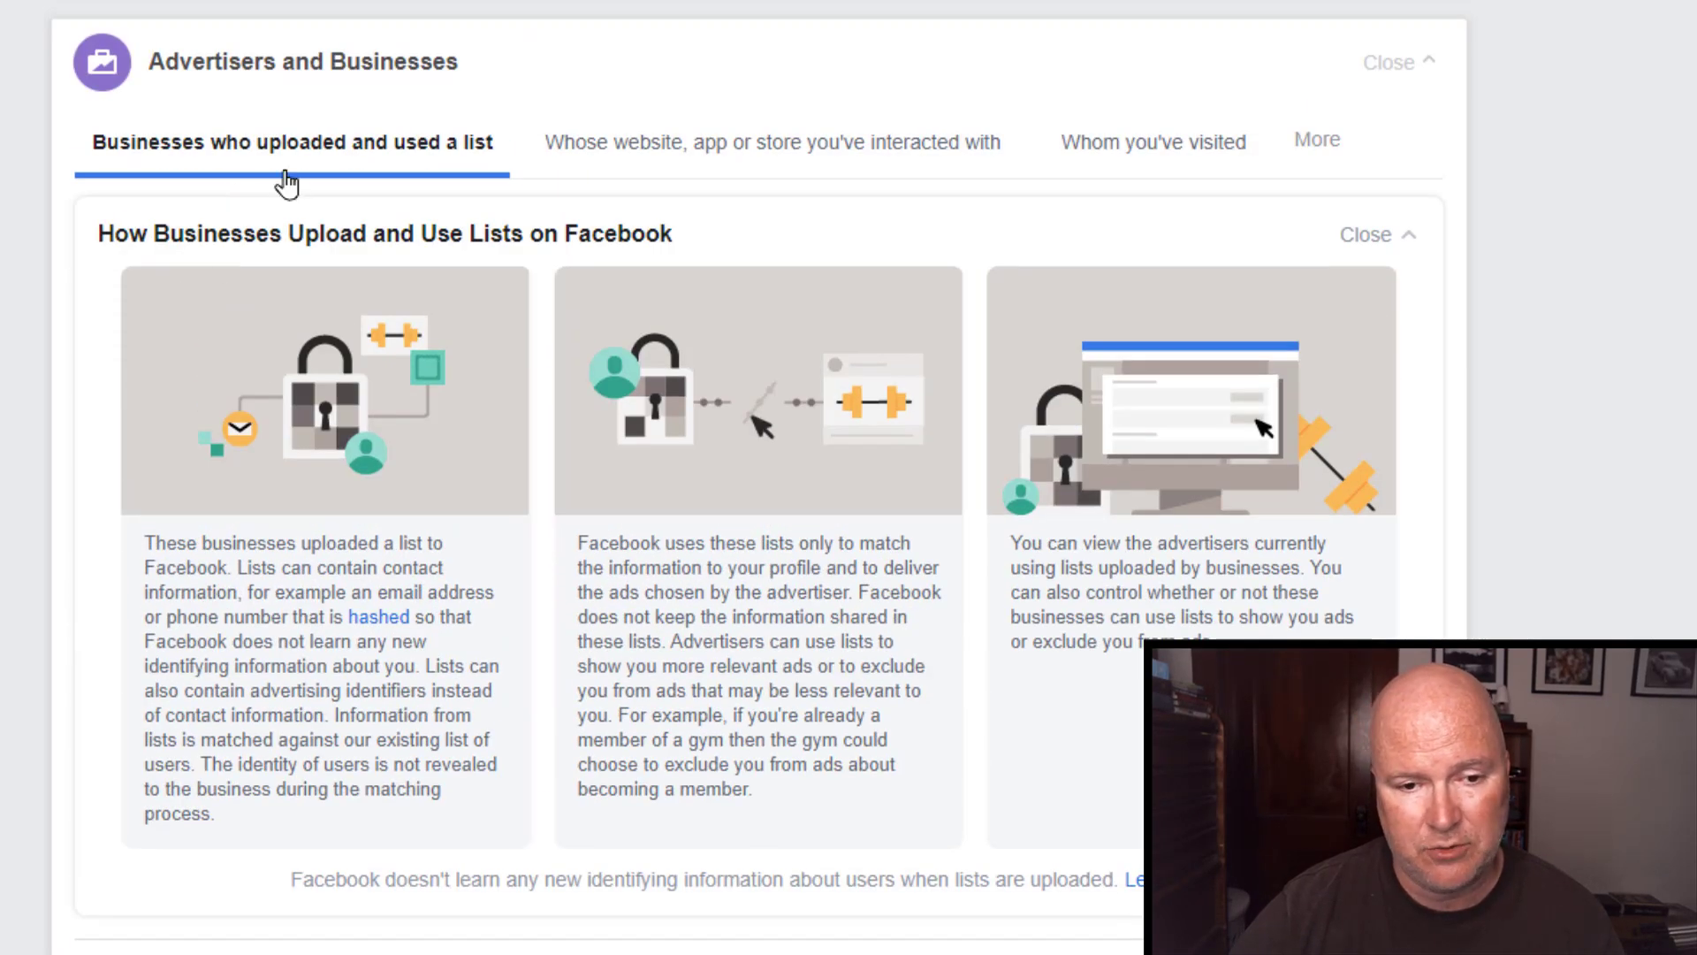
scroll(285, 190, "down", 3)
scroll(454, 409, "down", 3)
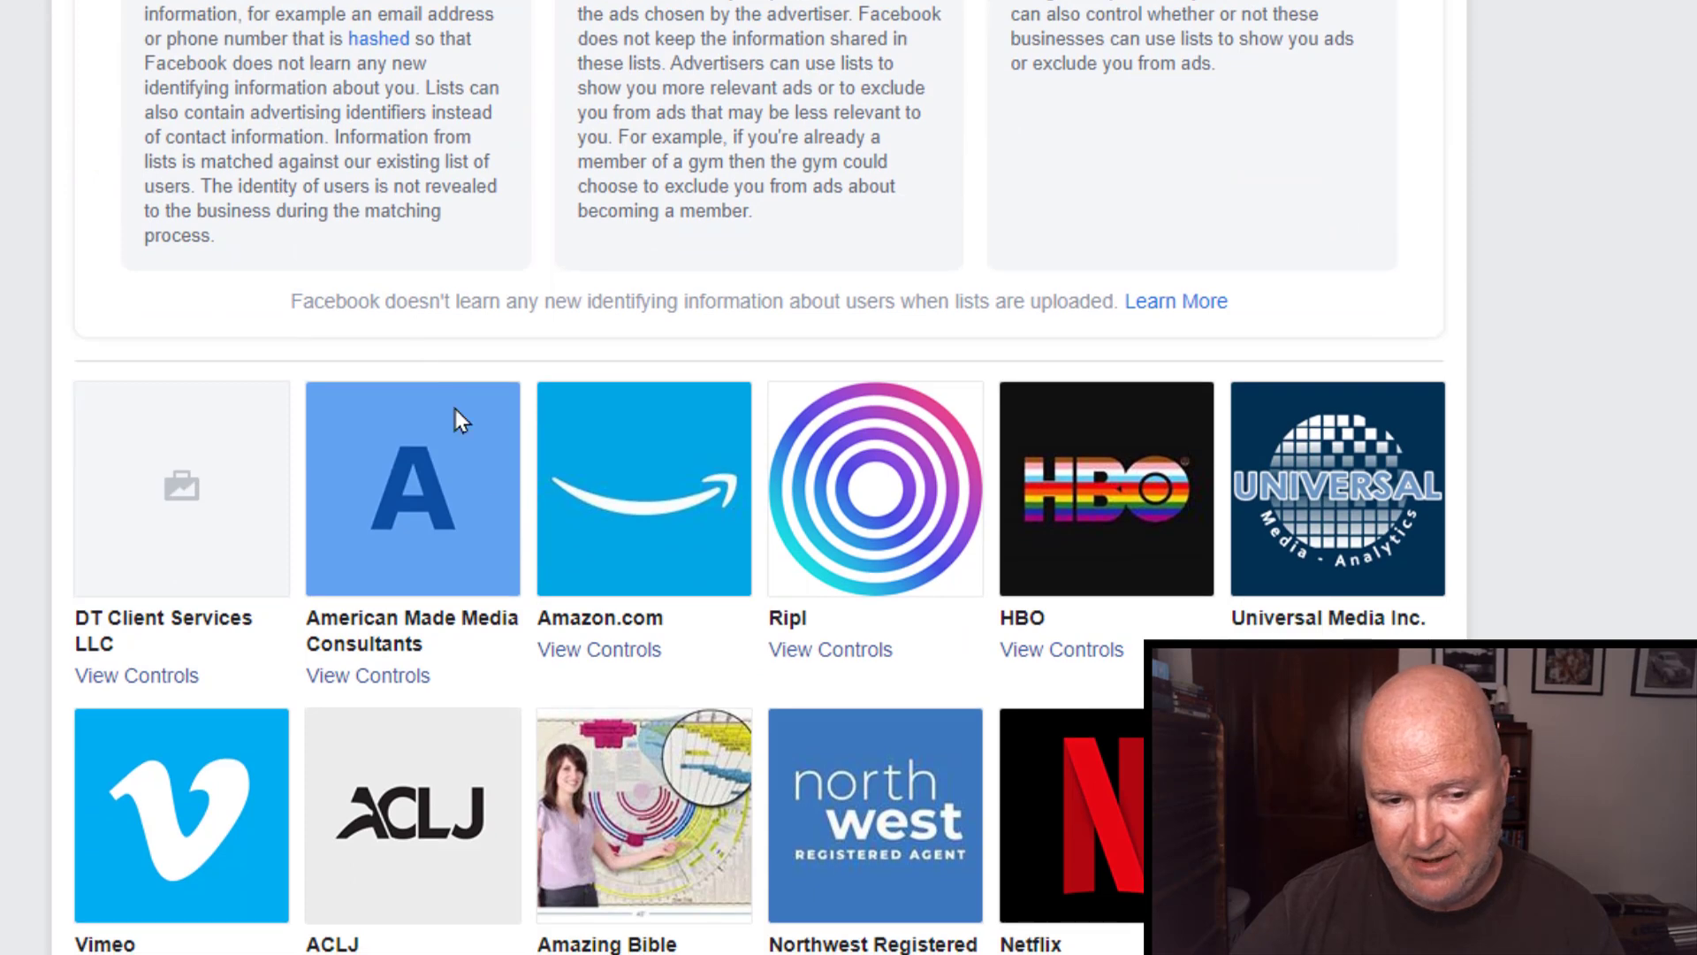
left_click(575, 670)
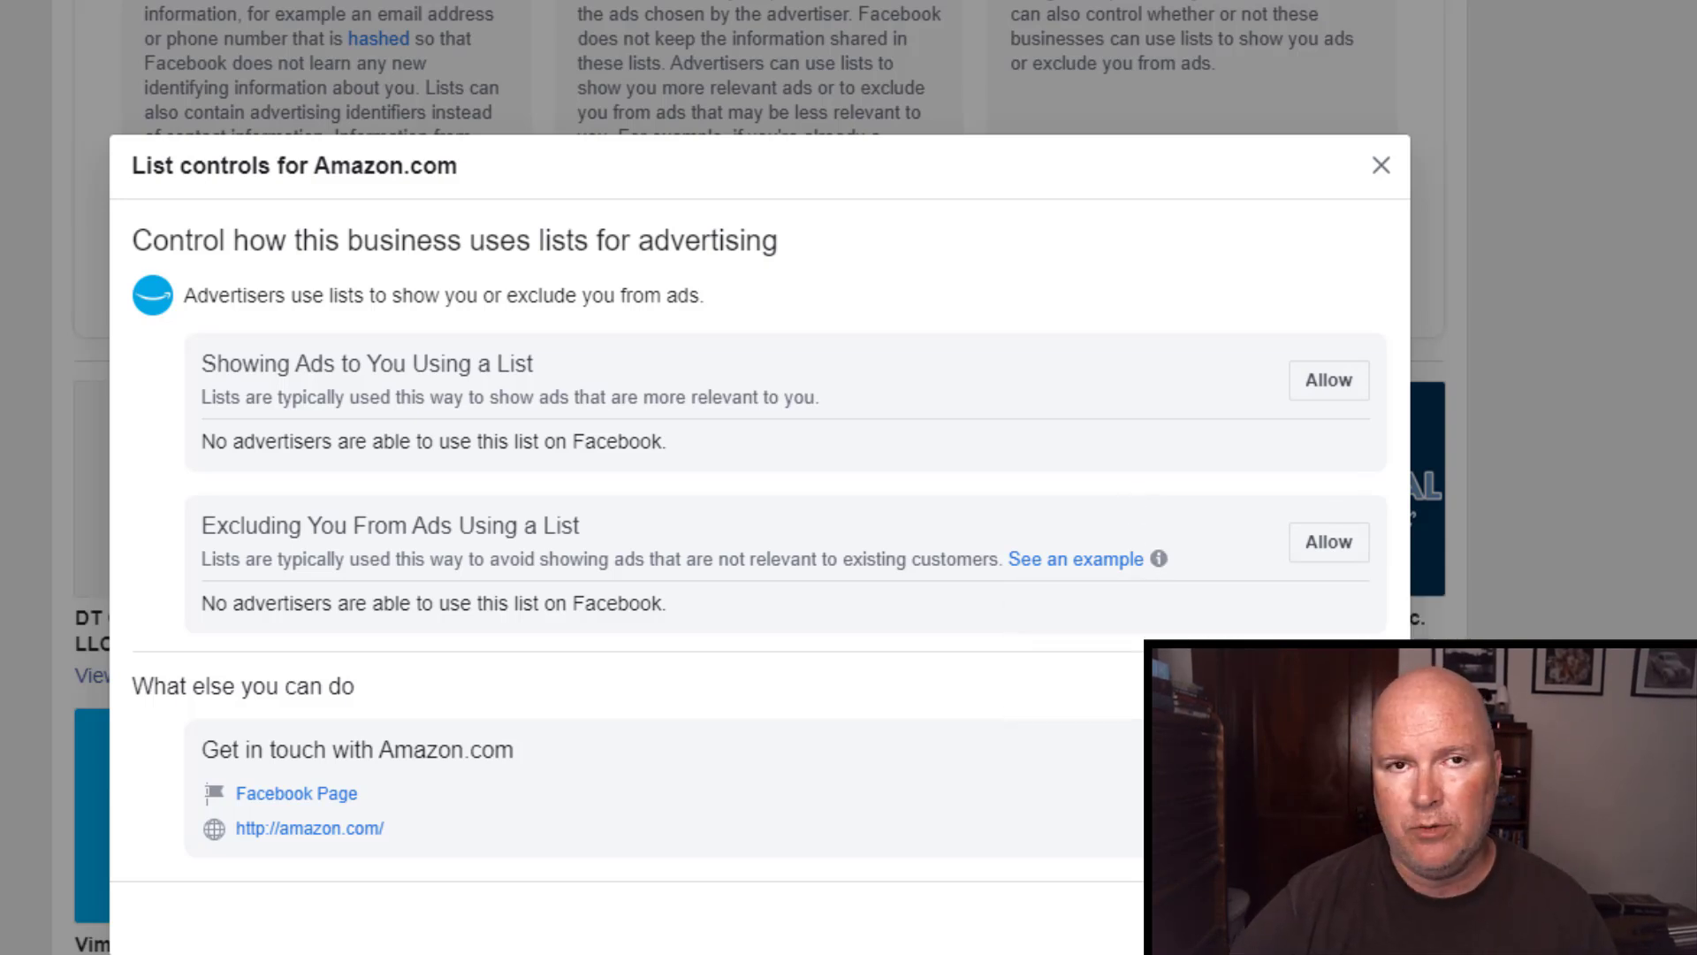
key("Escape")
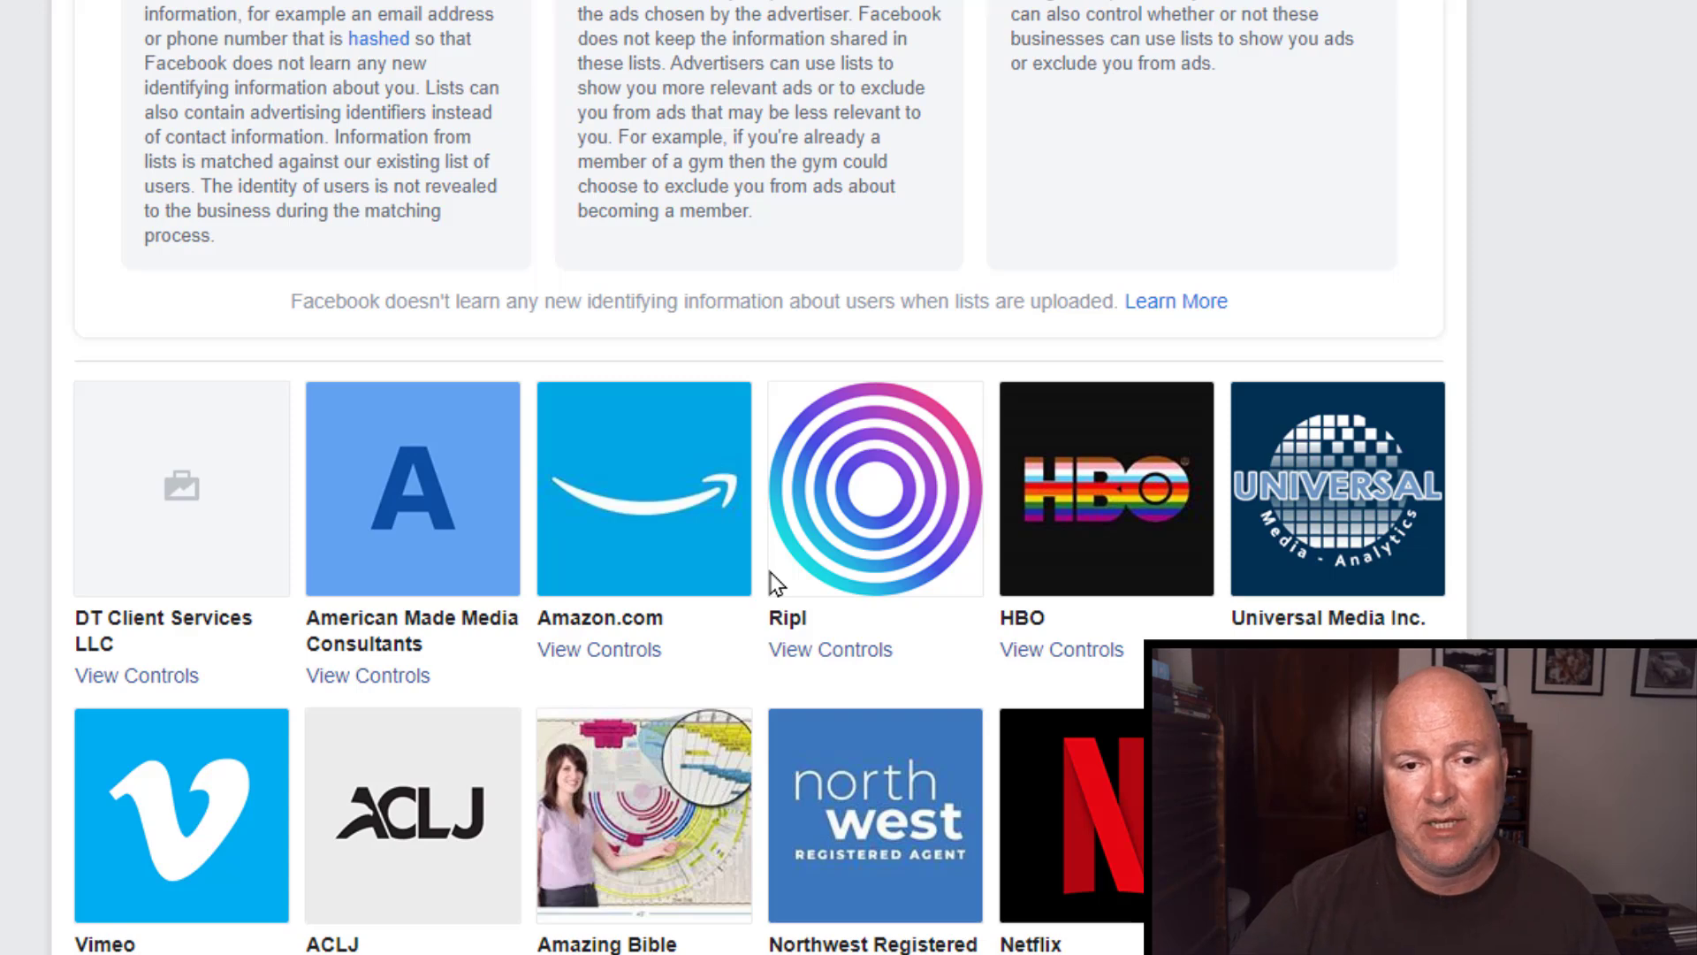
Load three more rows of advertisers who uploaded lists, such as LinkedIn, Hulu and GoDaddy.
scroll(776, 583, "up", 3)
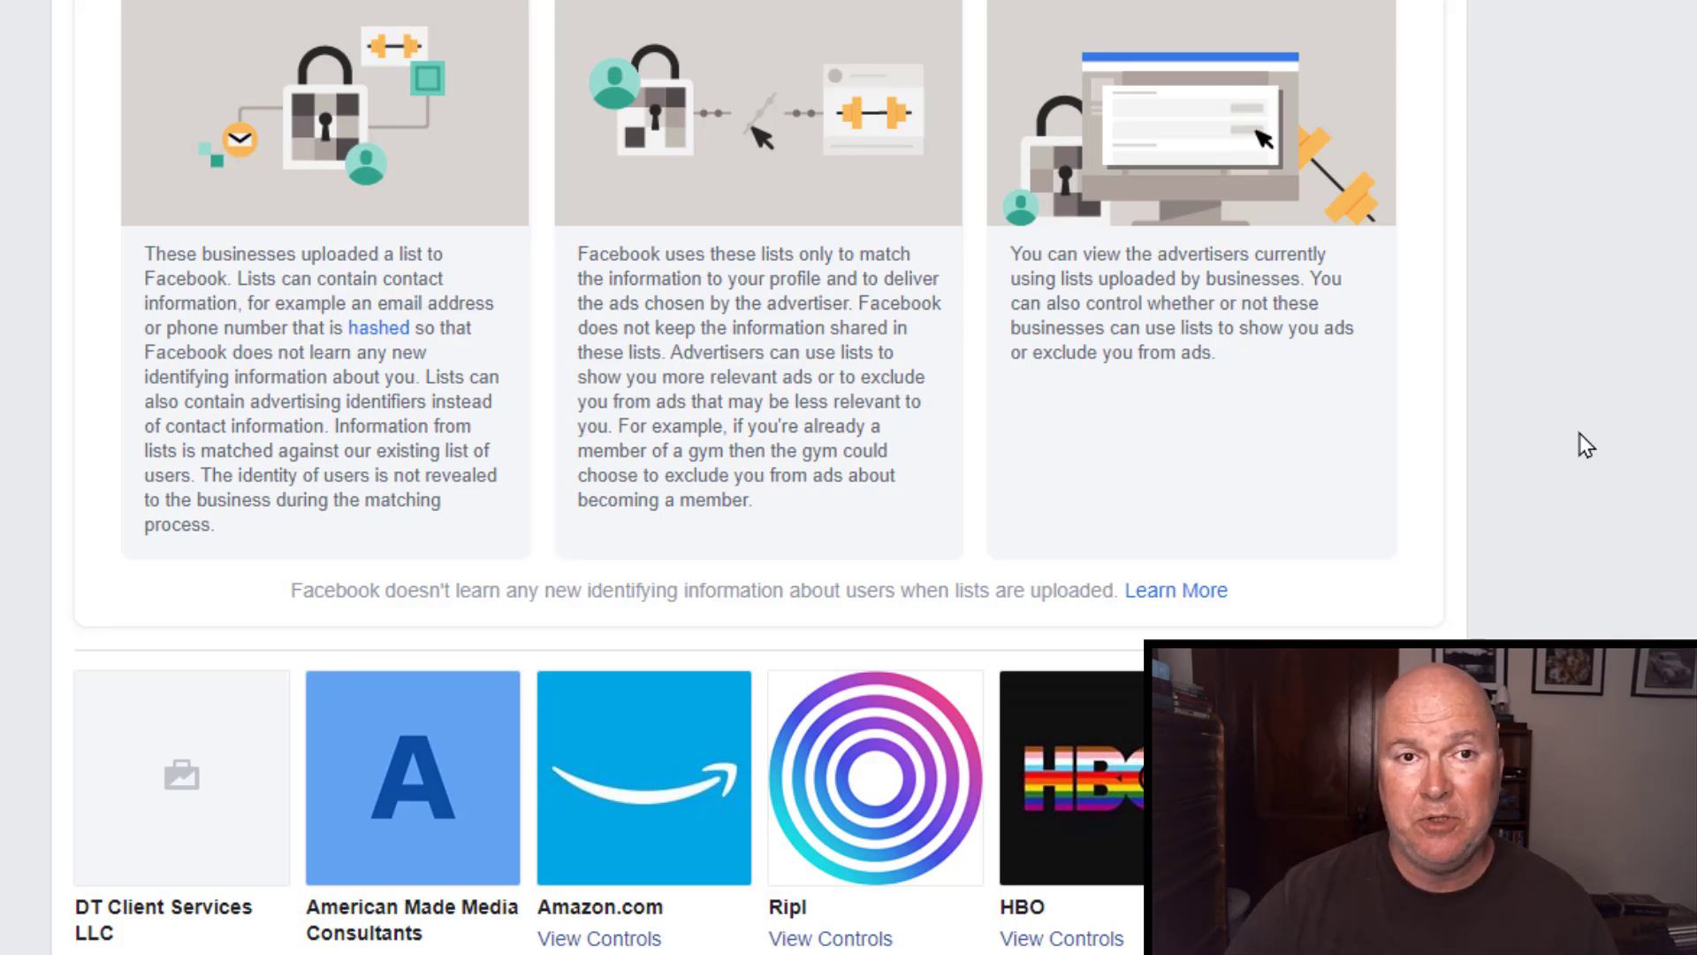
scroll(1206, 427, "up", 5)
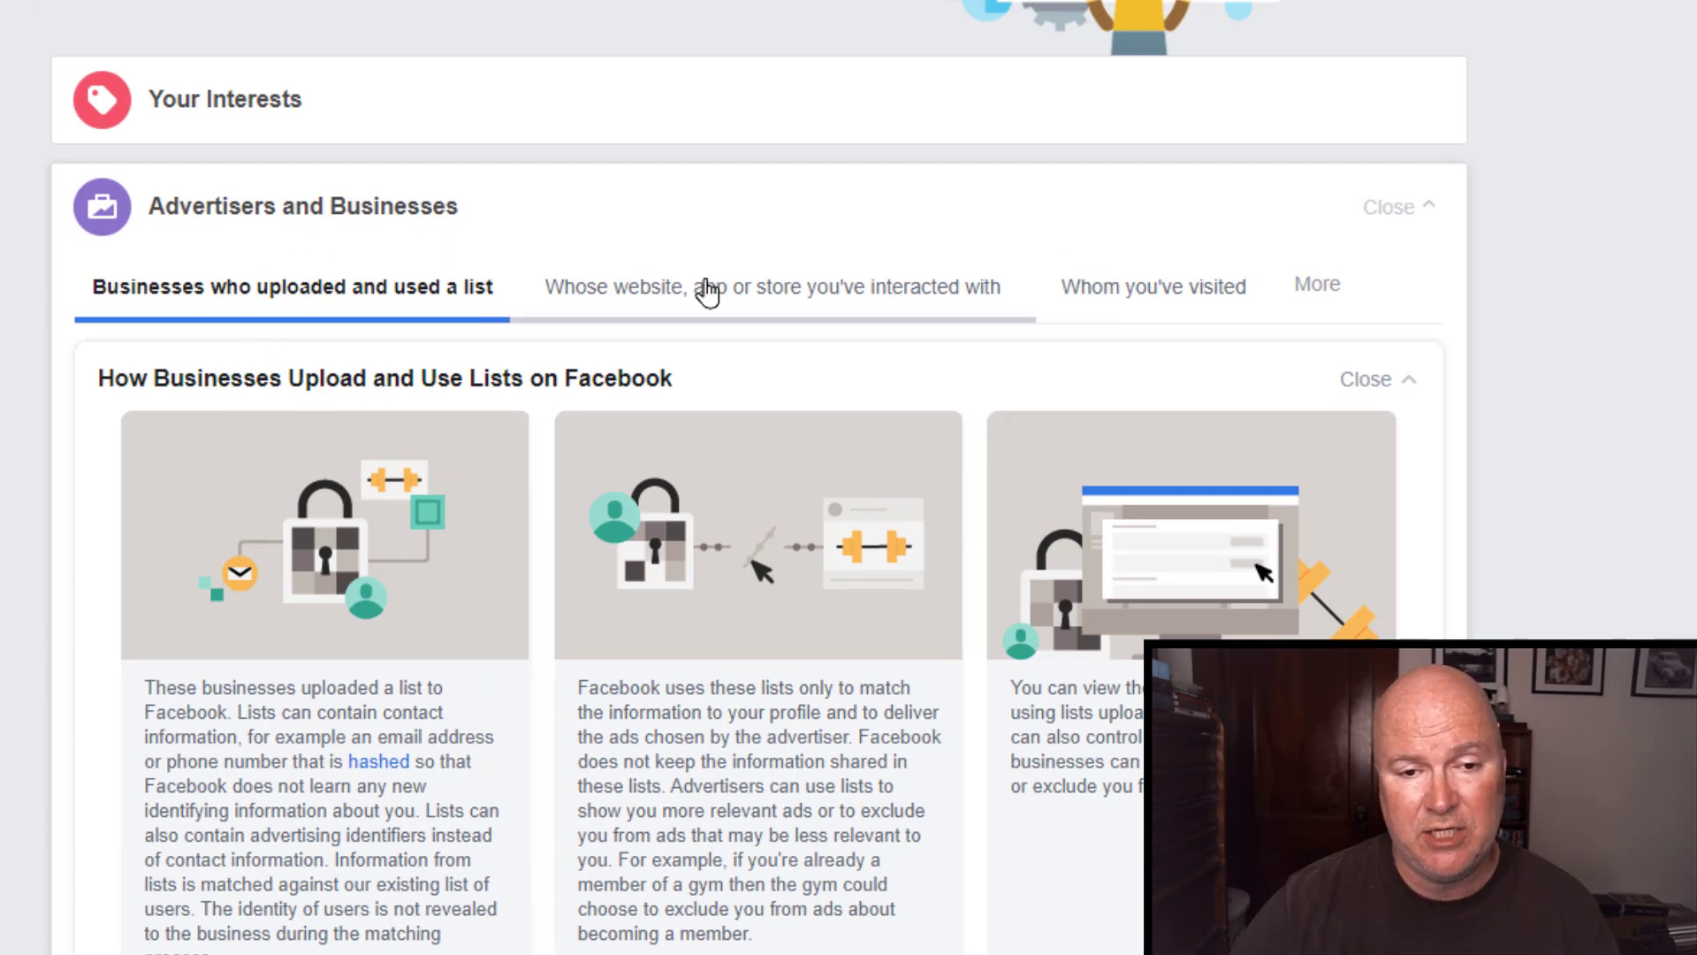
scroll(629, 558, "down", 4)
scroll(629, 559, "down", 6)
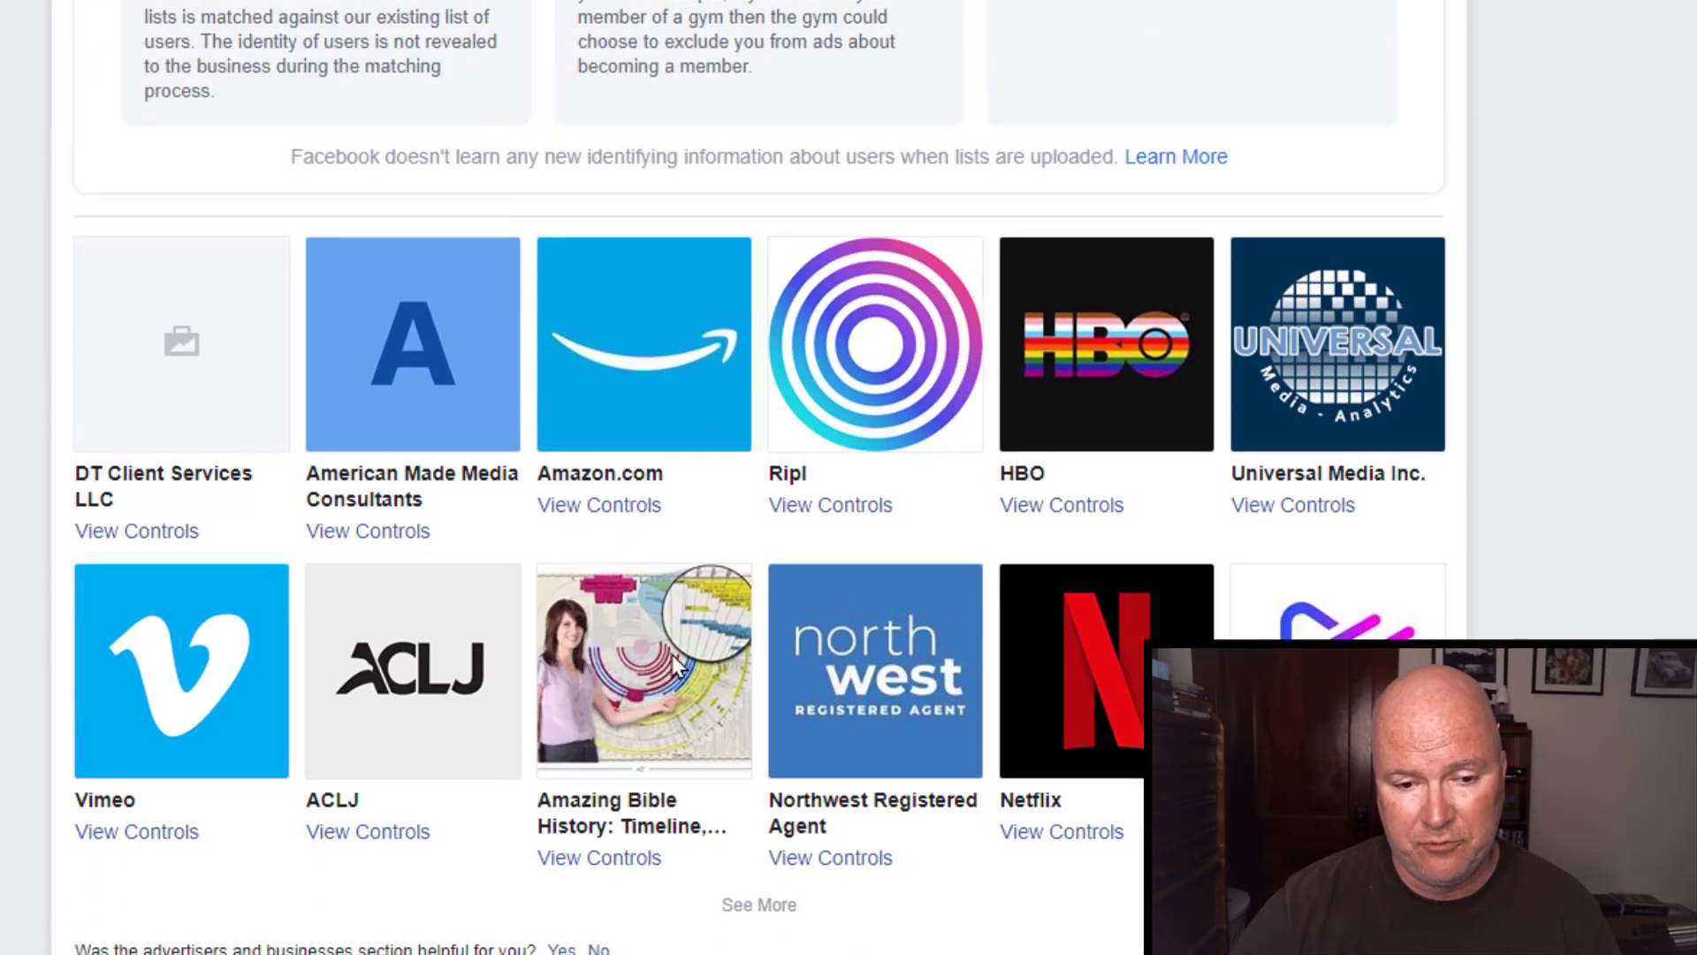
left_click(761, 908)
scroll(872, 902, "down", 8)
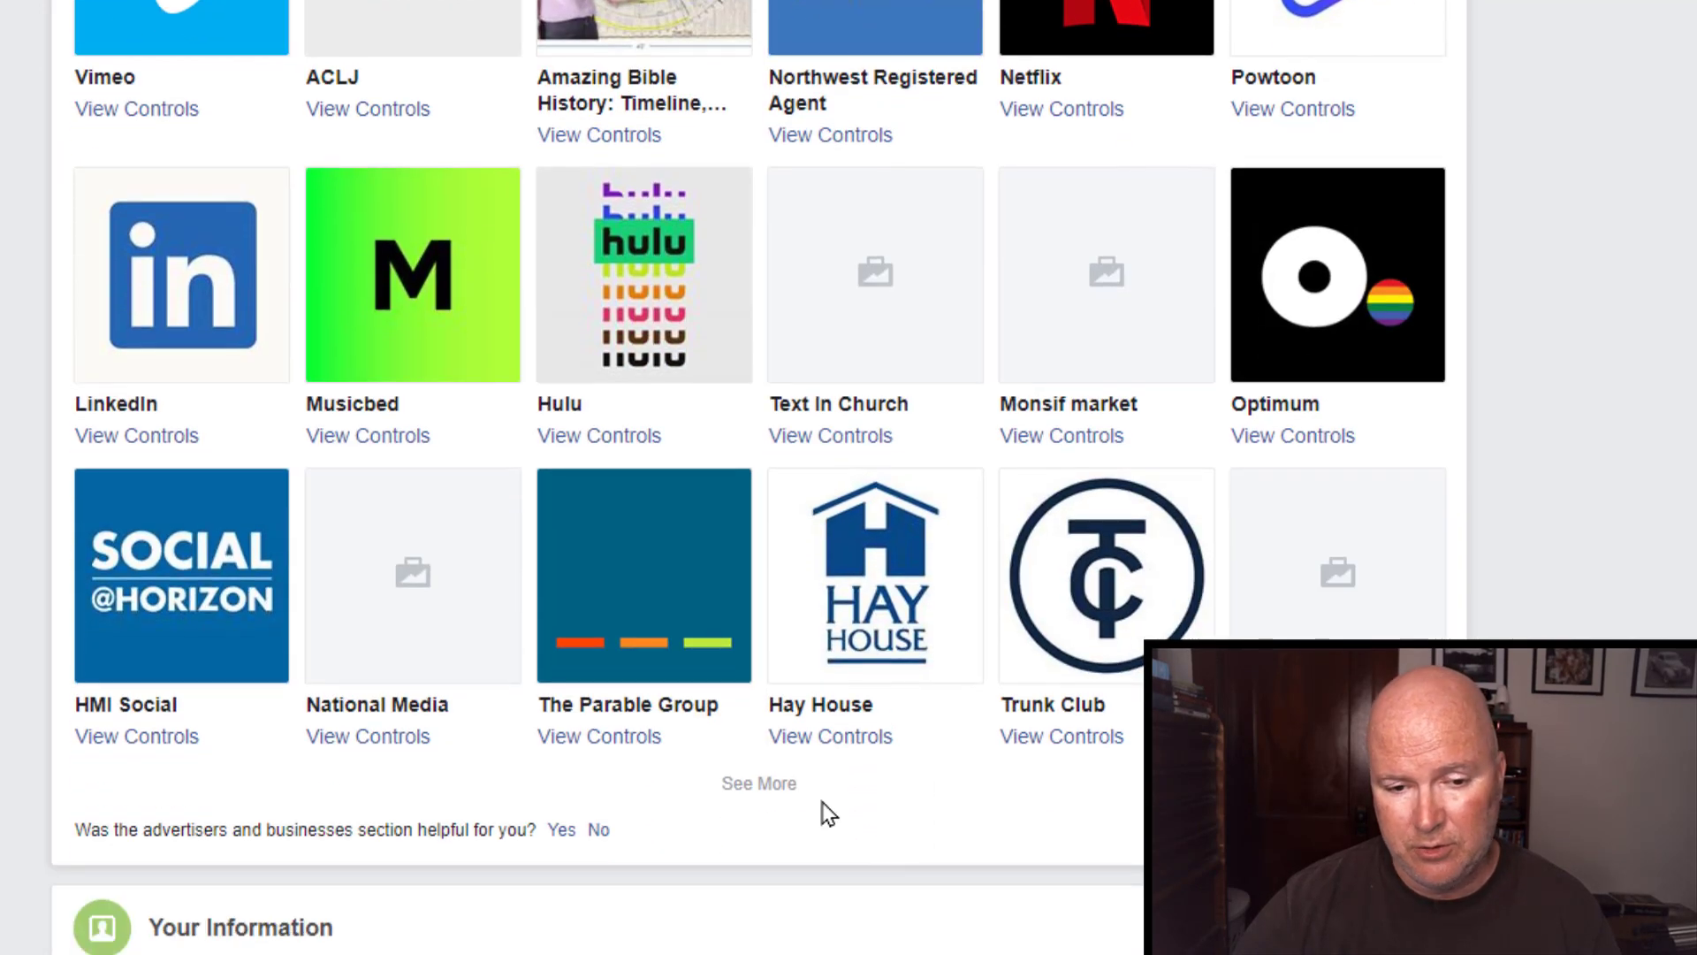
left_click(766, 793)
scroll(950, 806, "down", 6)
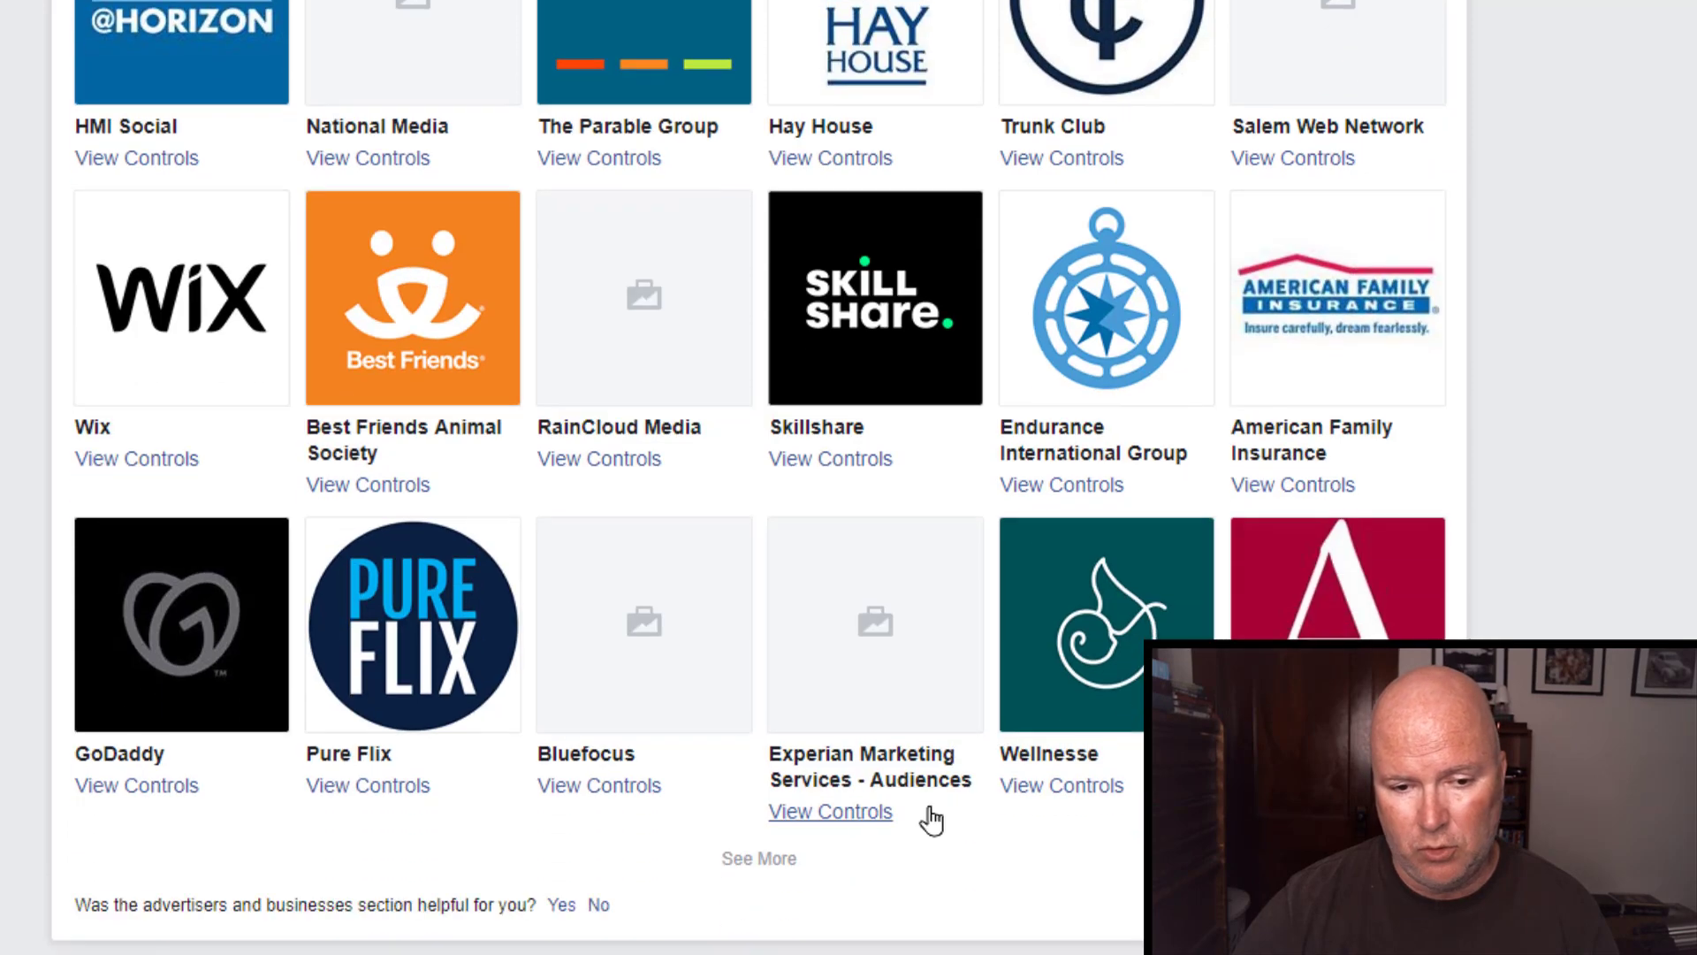
left_click(759, 861)
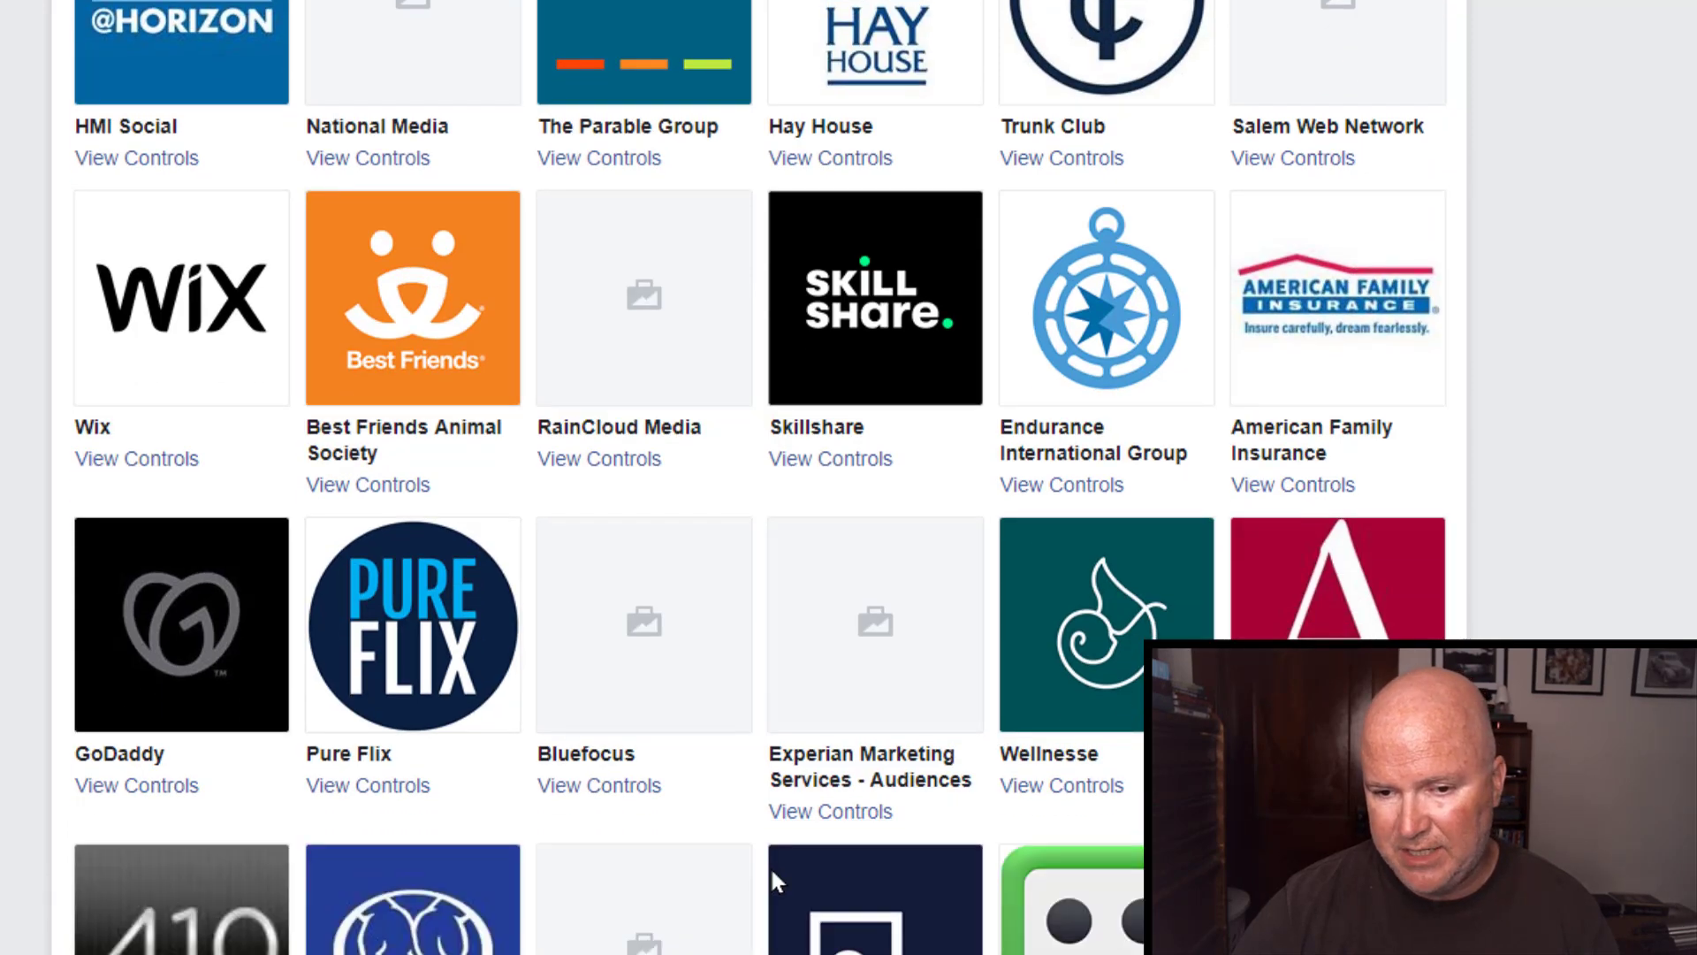
scroll(771, 869, "up", 20)
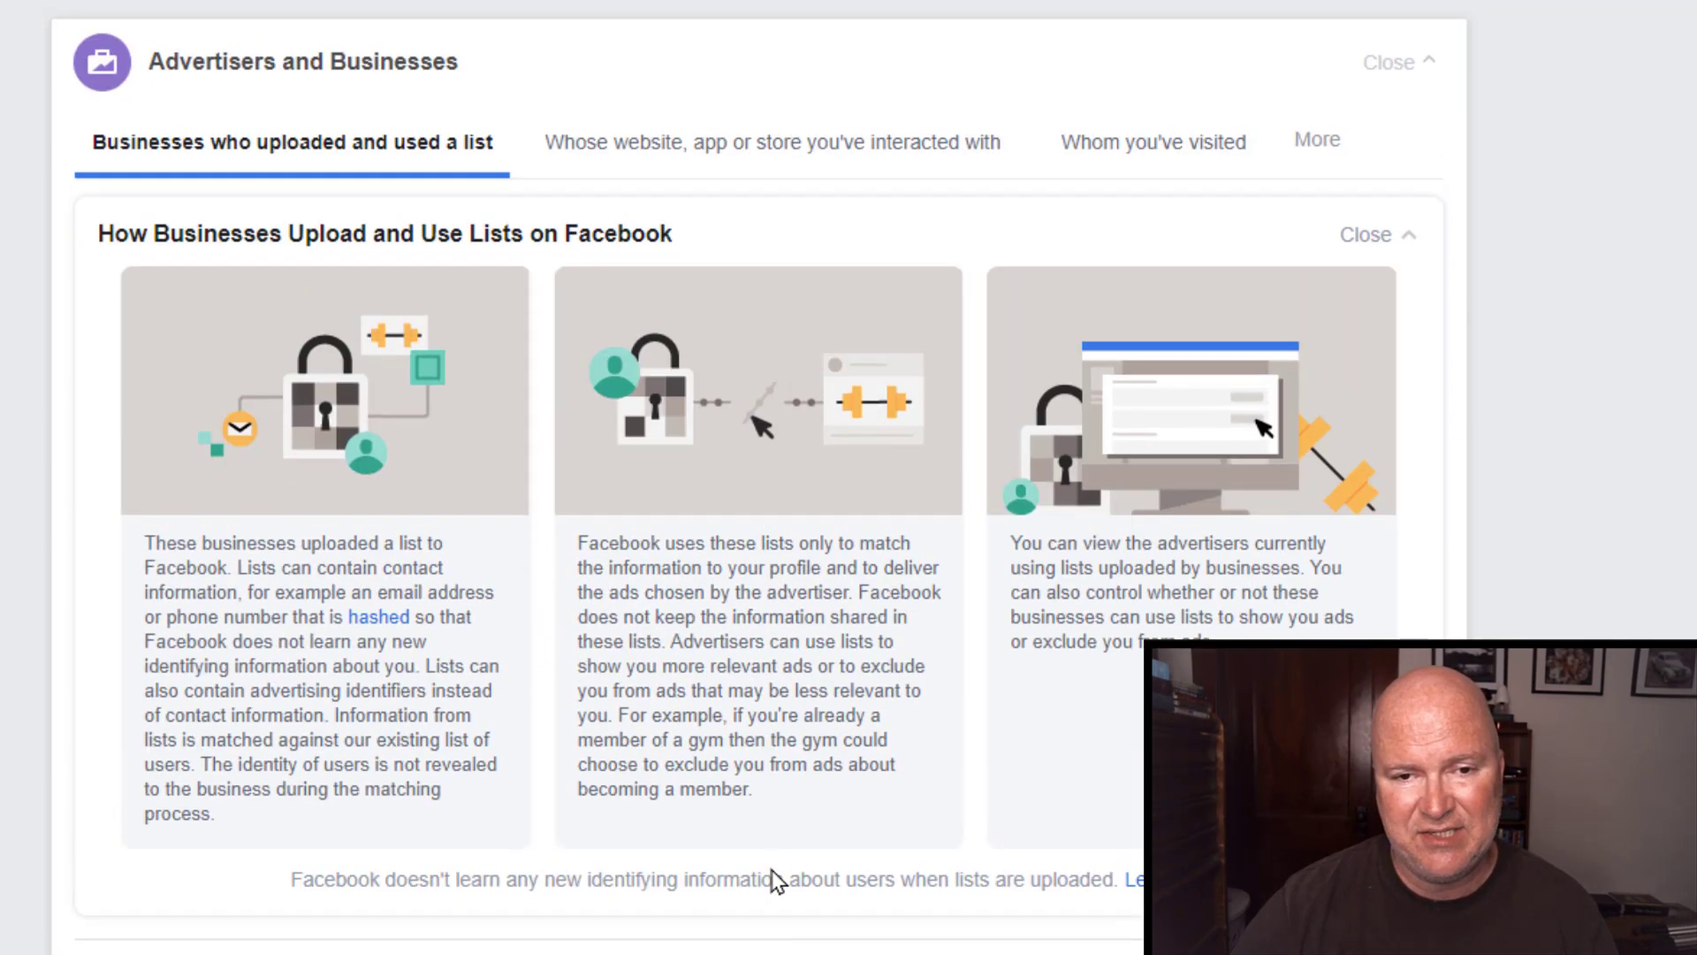
scroll(515, 556, "up", 5)
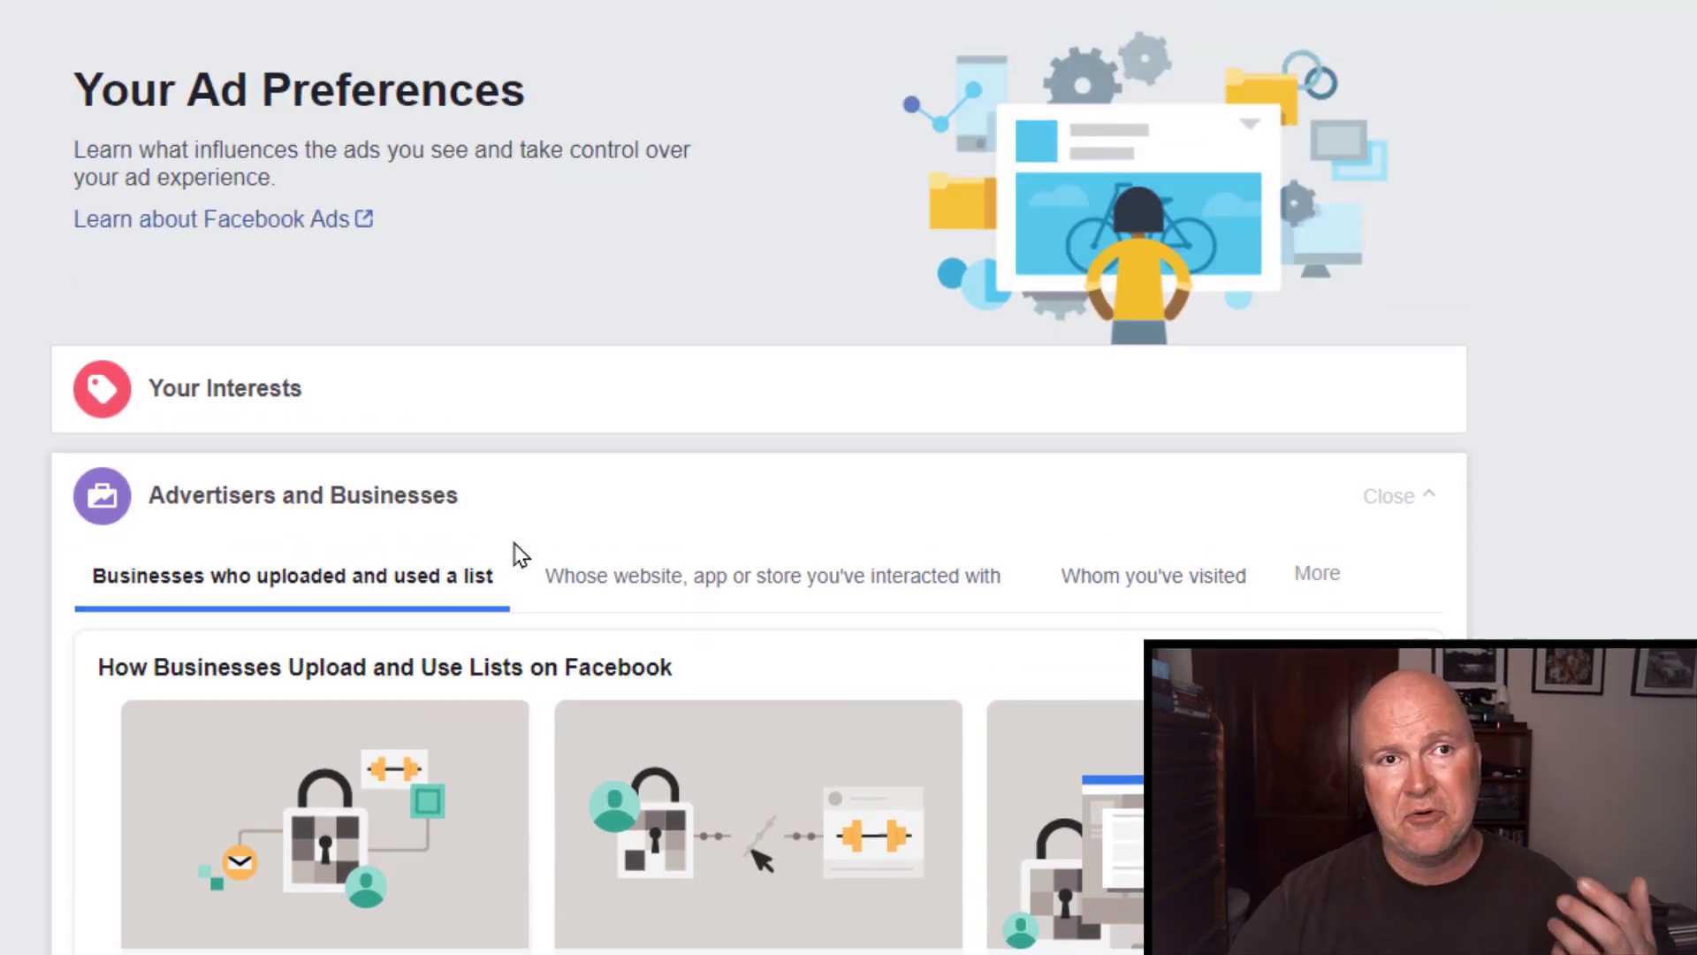
Review the advertisers whose sites you used, visited and clicked, then close the advertiser page.
left_click(660, 593)
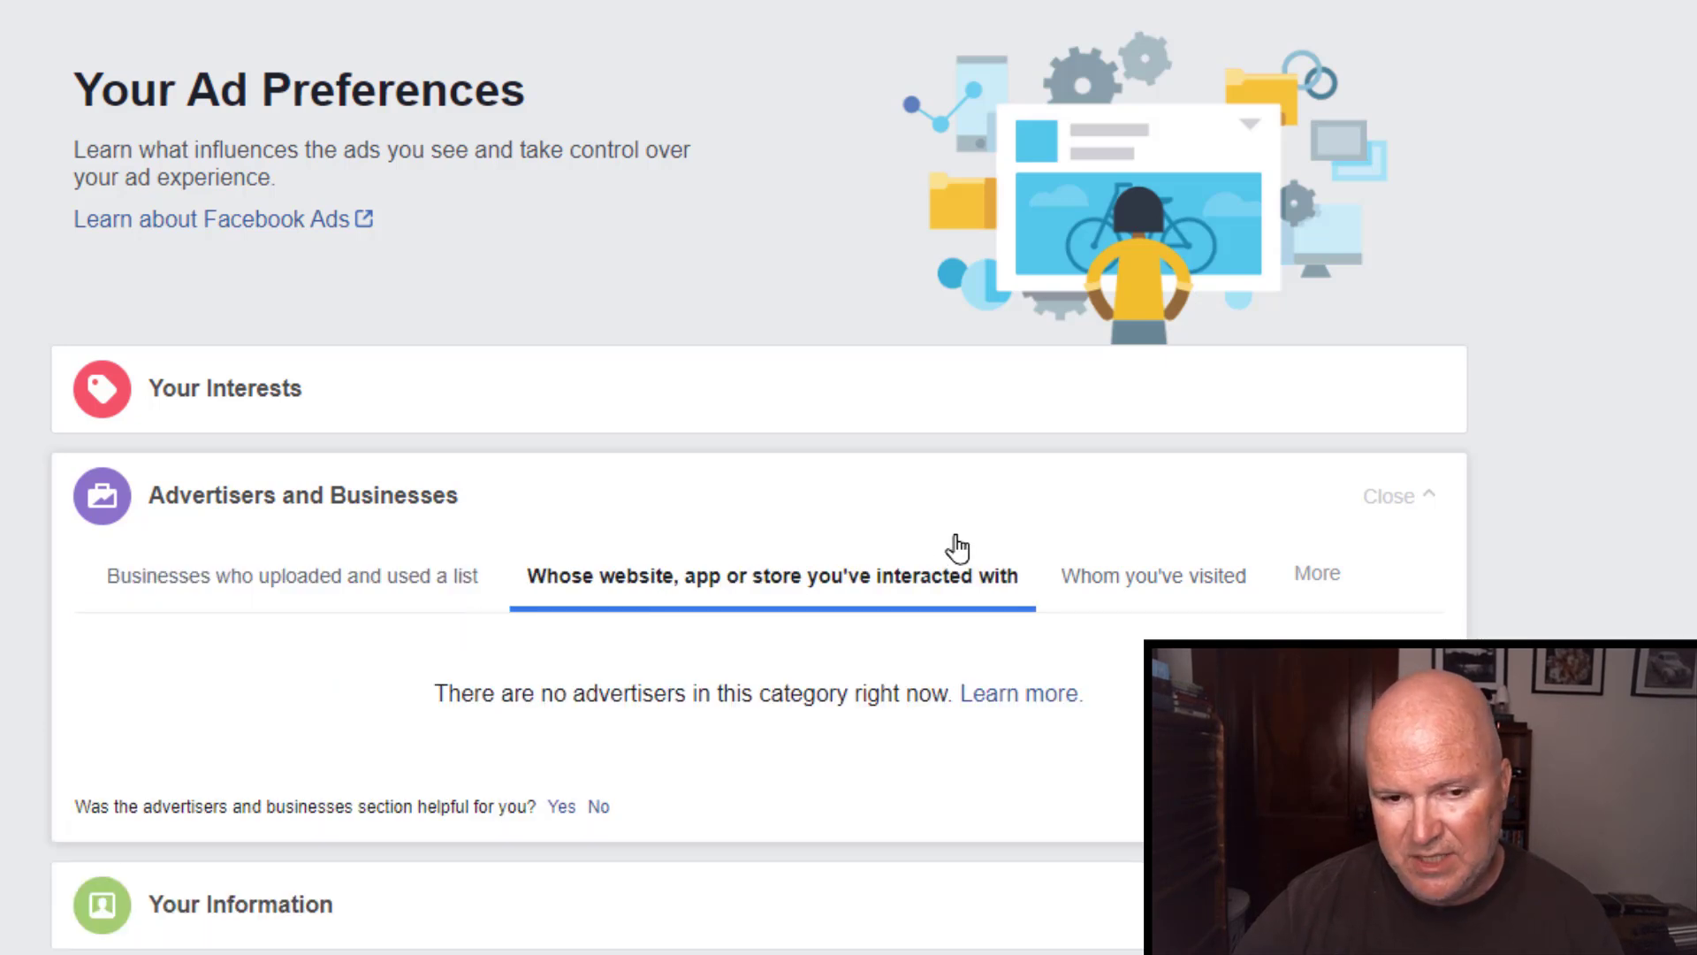
left_click(1160, 580)
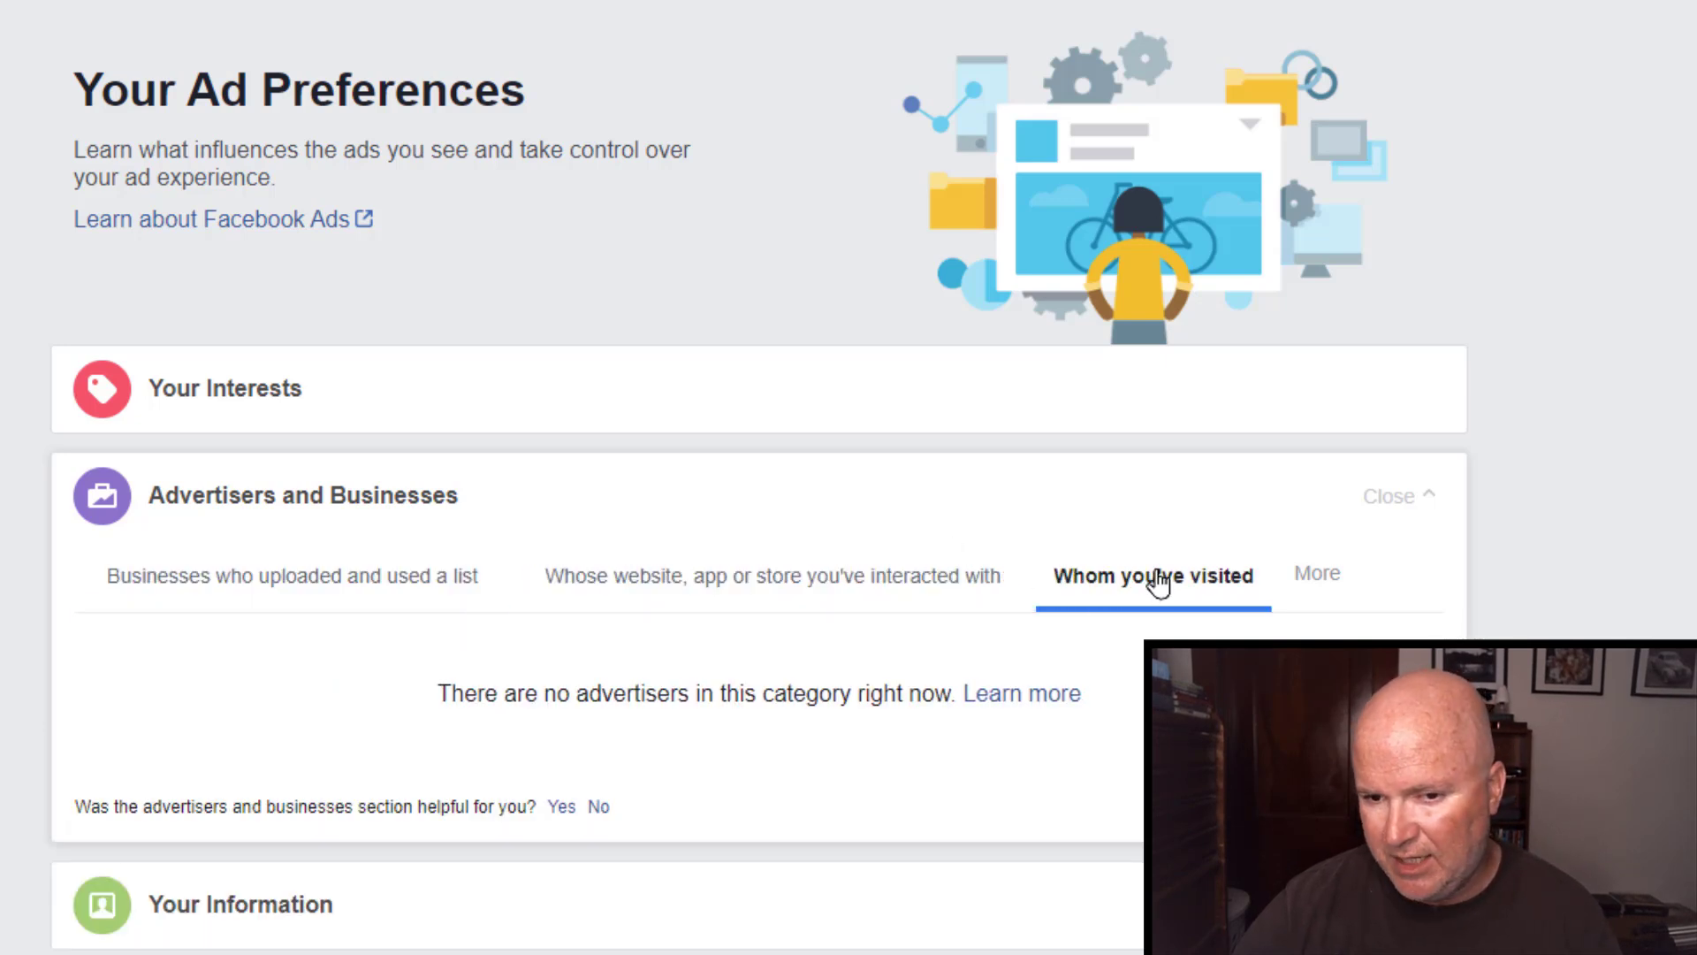
left_click(1318, 579)
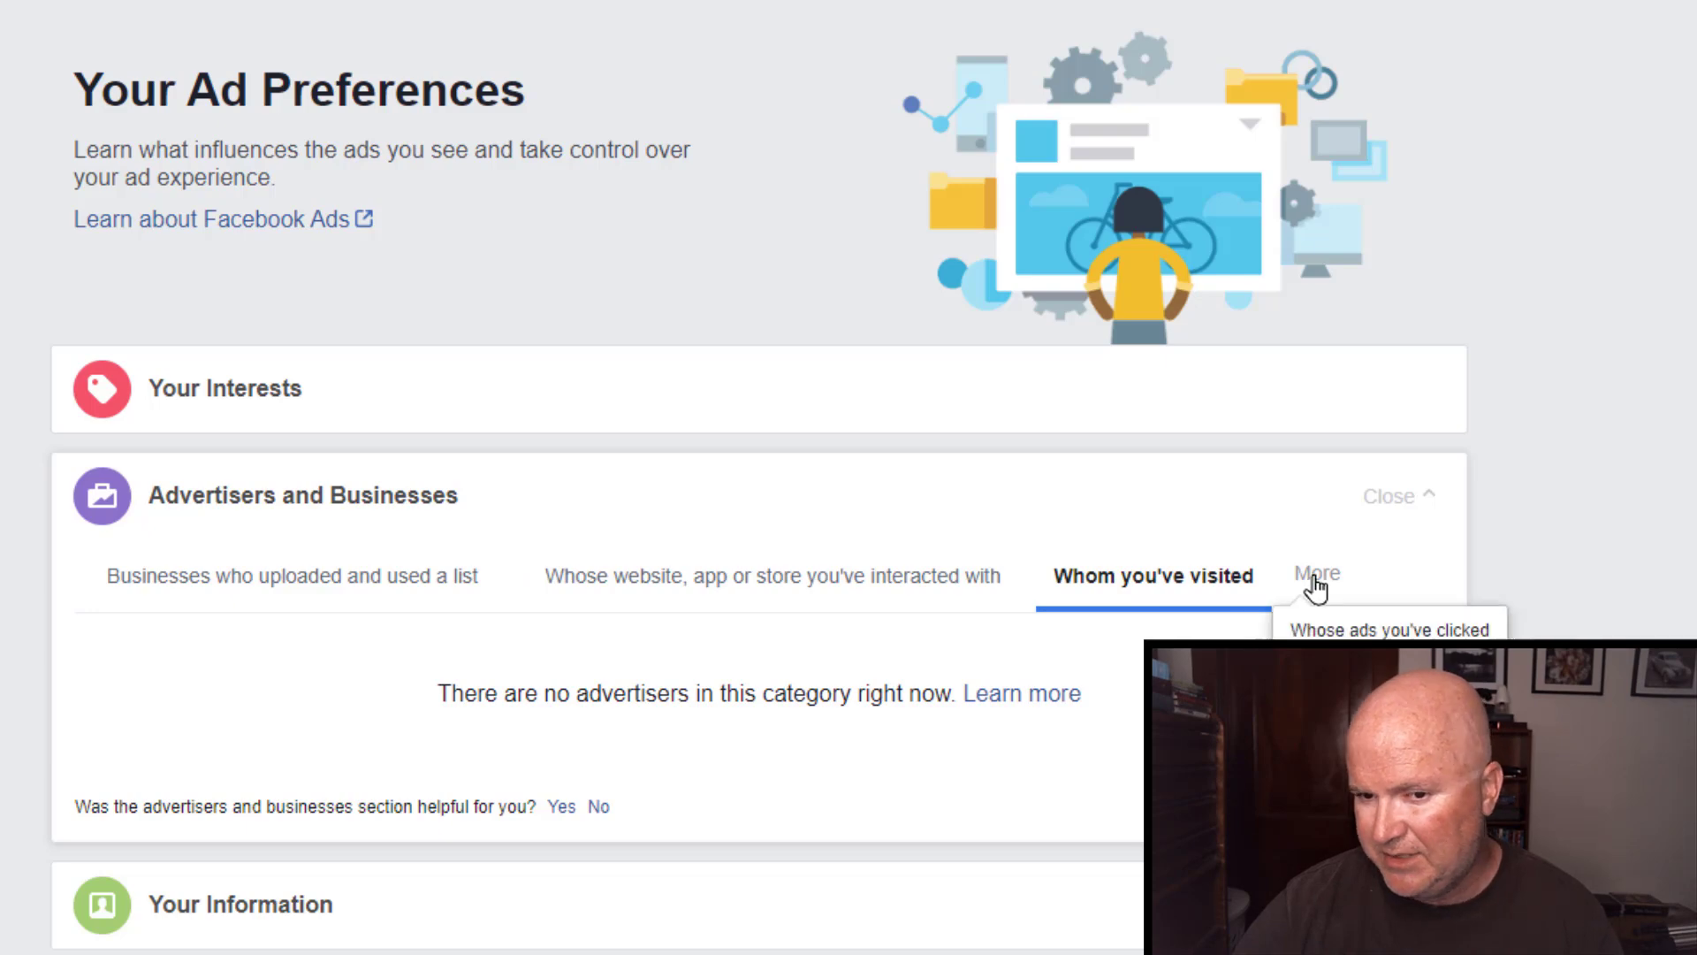
left_click(1360, 624)
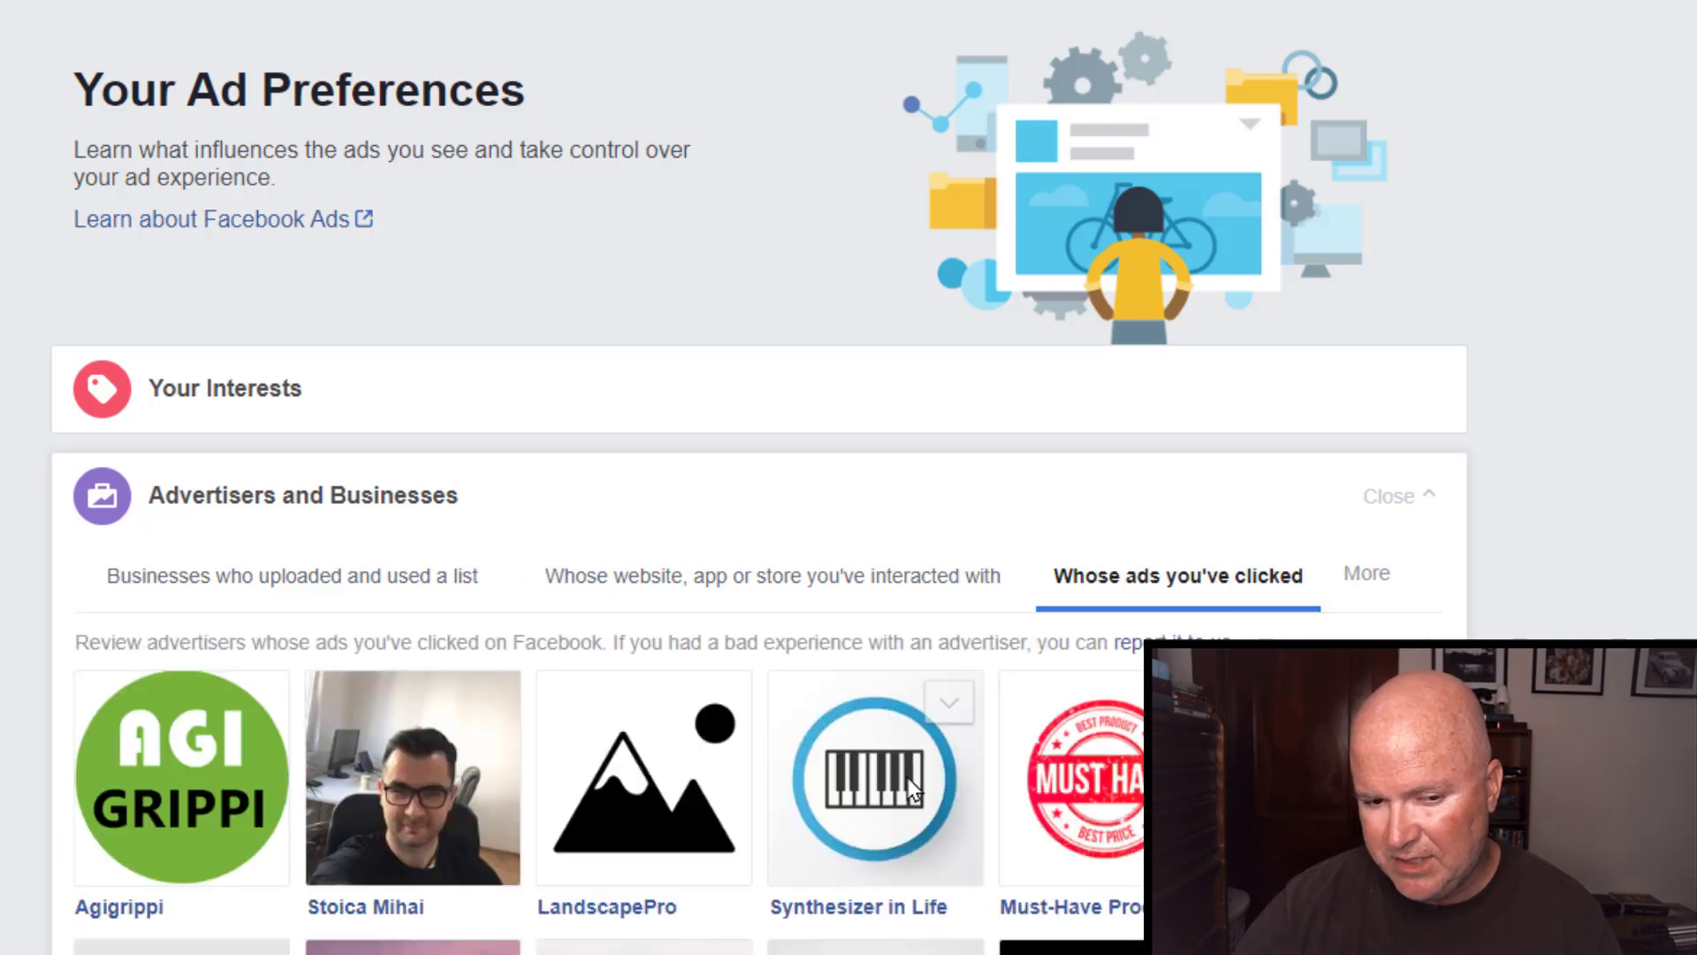
scroll(851, 778, "down", 3)
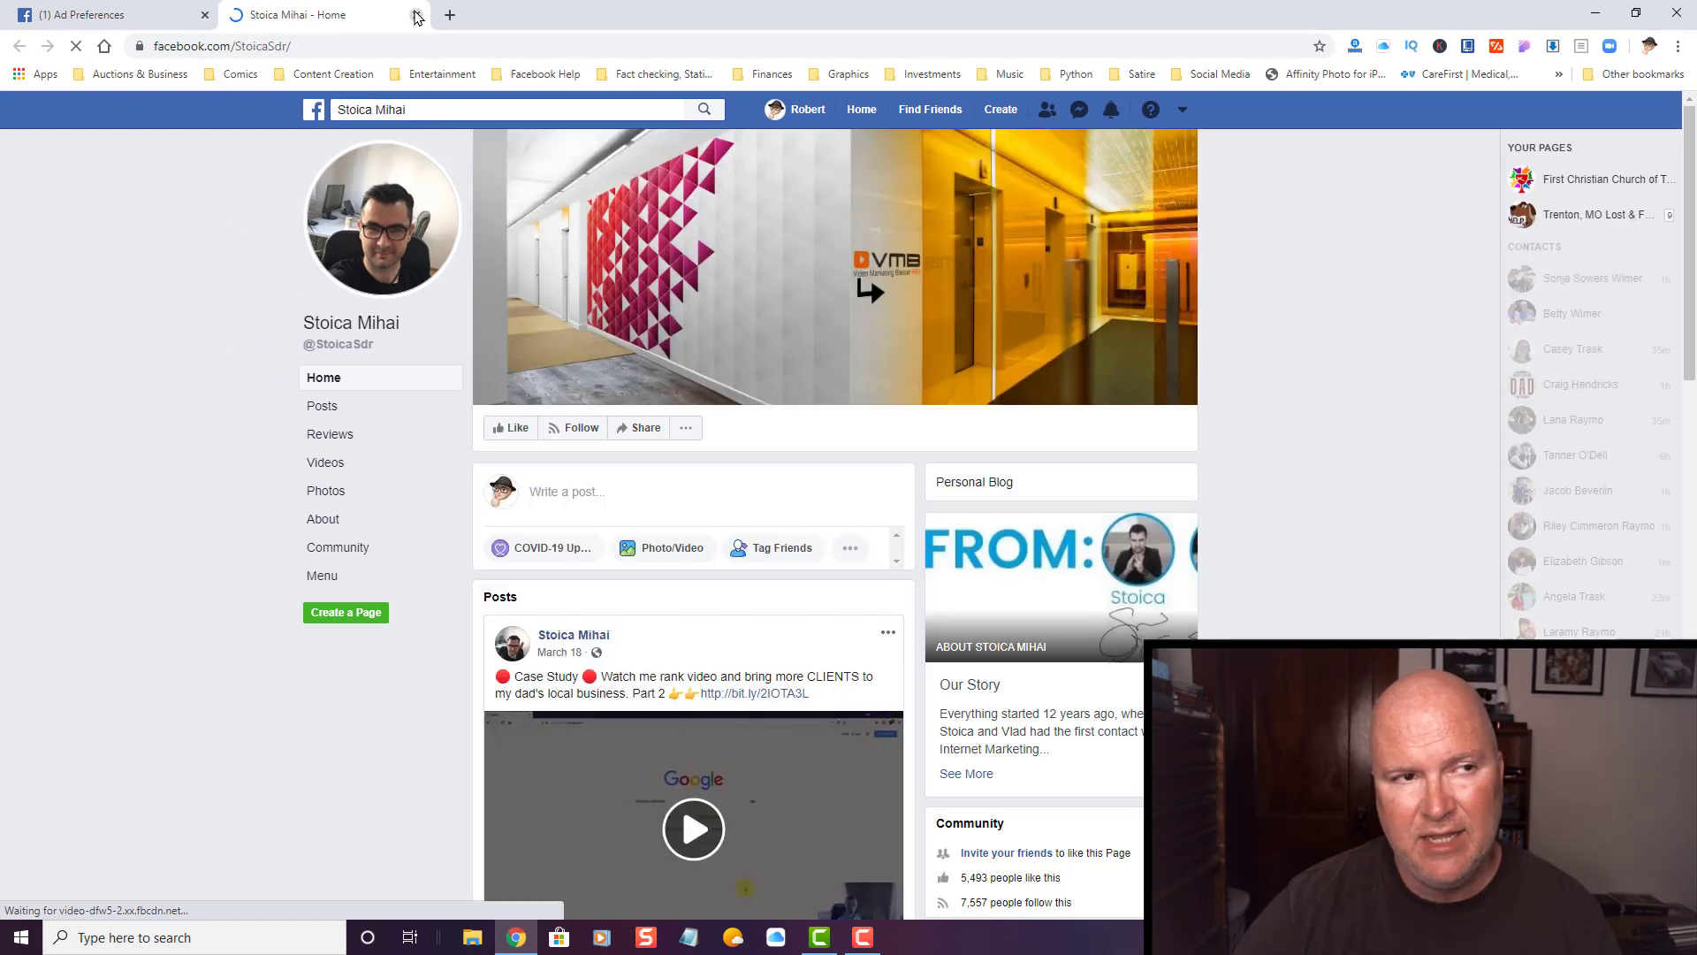
left_click(416, 15)
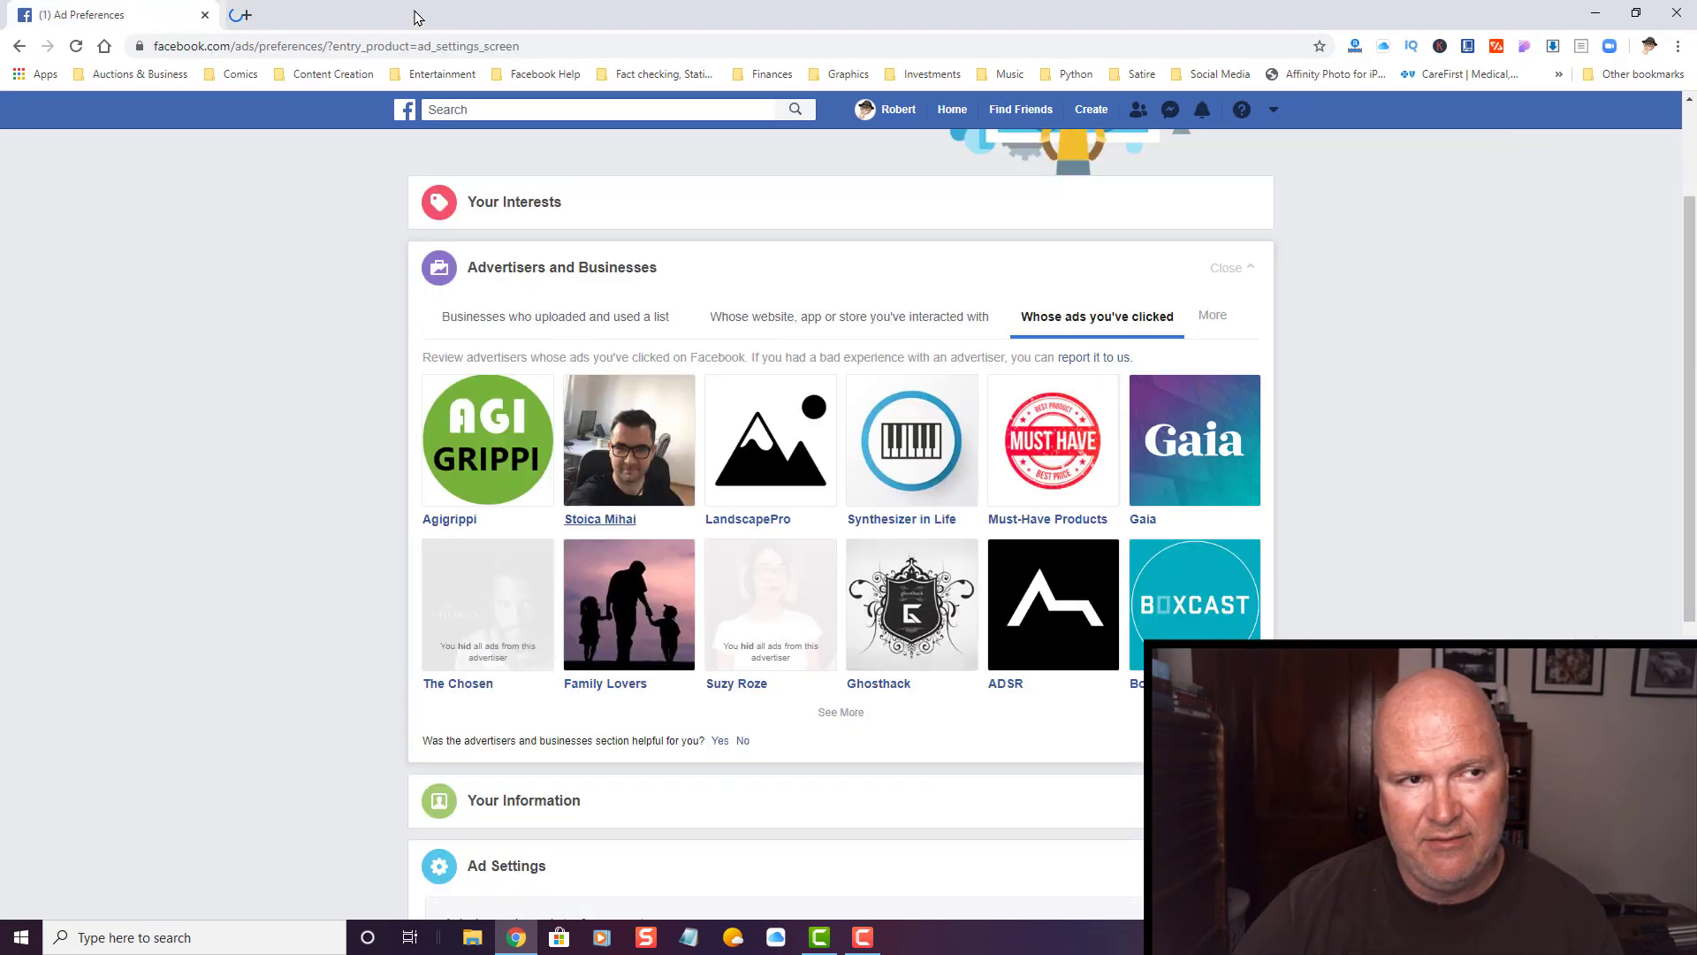
Show the advertisers you've hidden and check one hidden advertiser's report and undo options.
left_click(1211, 318)
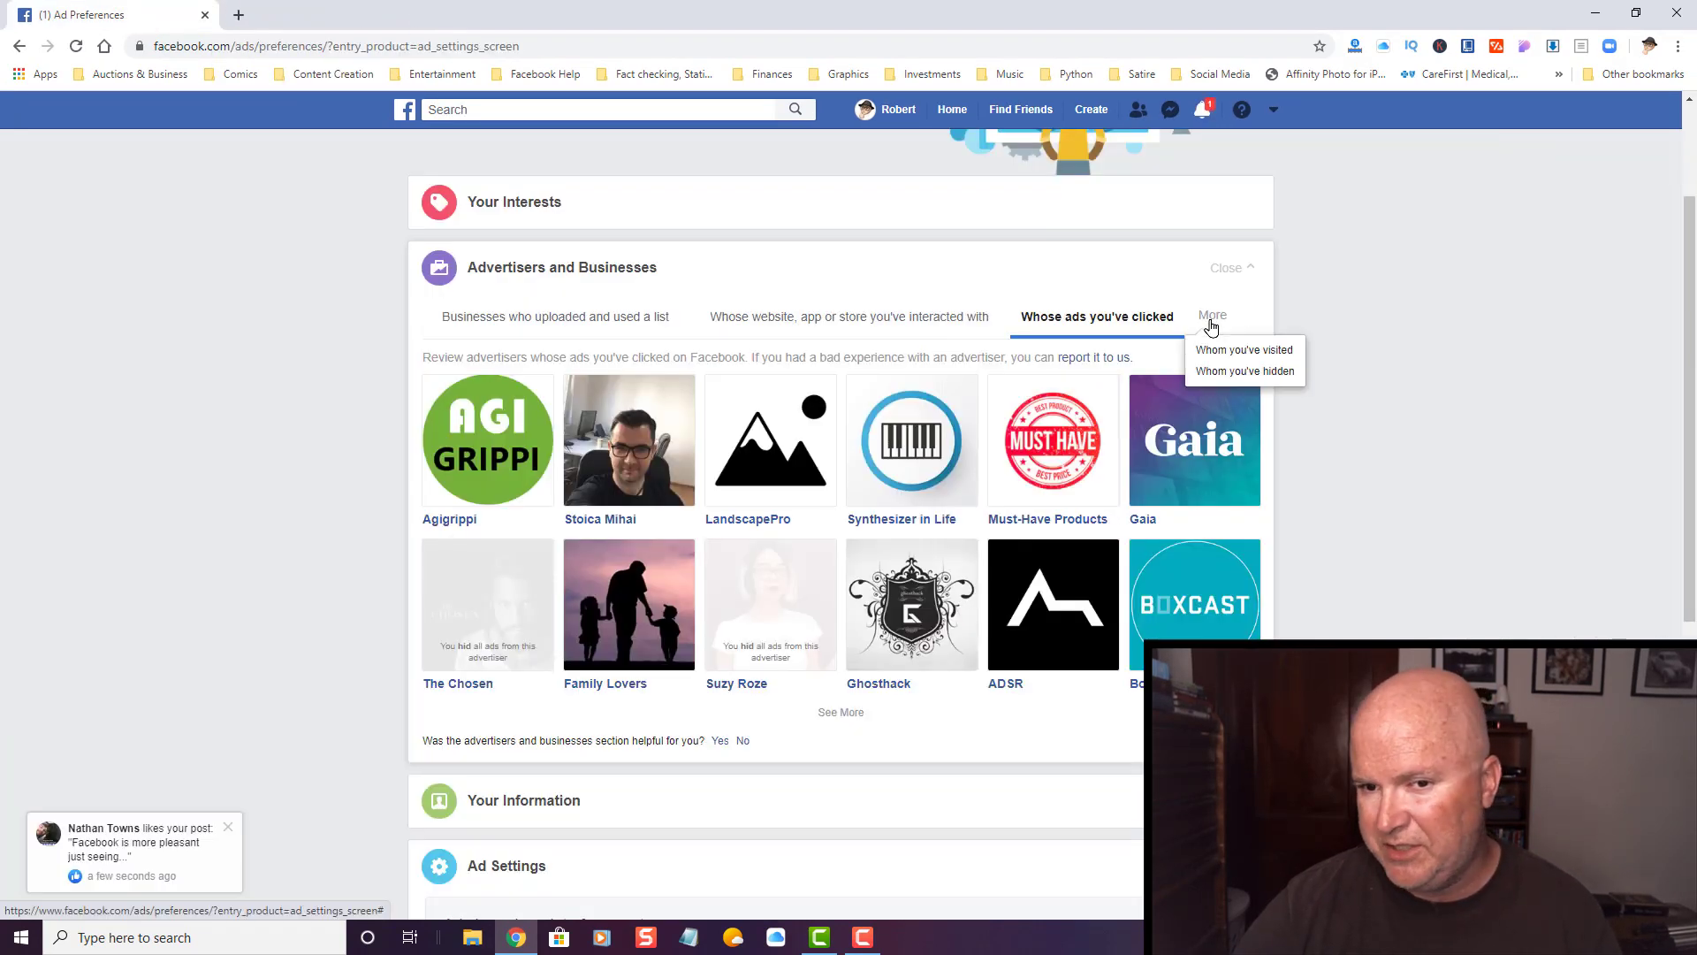
left_click(1223, 372)
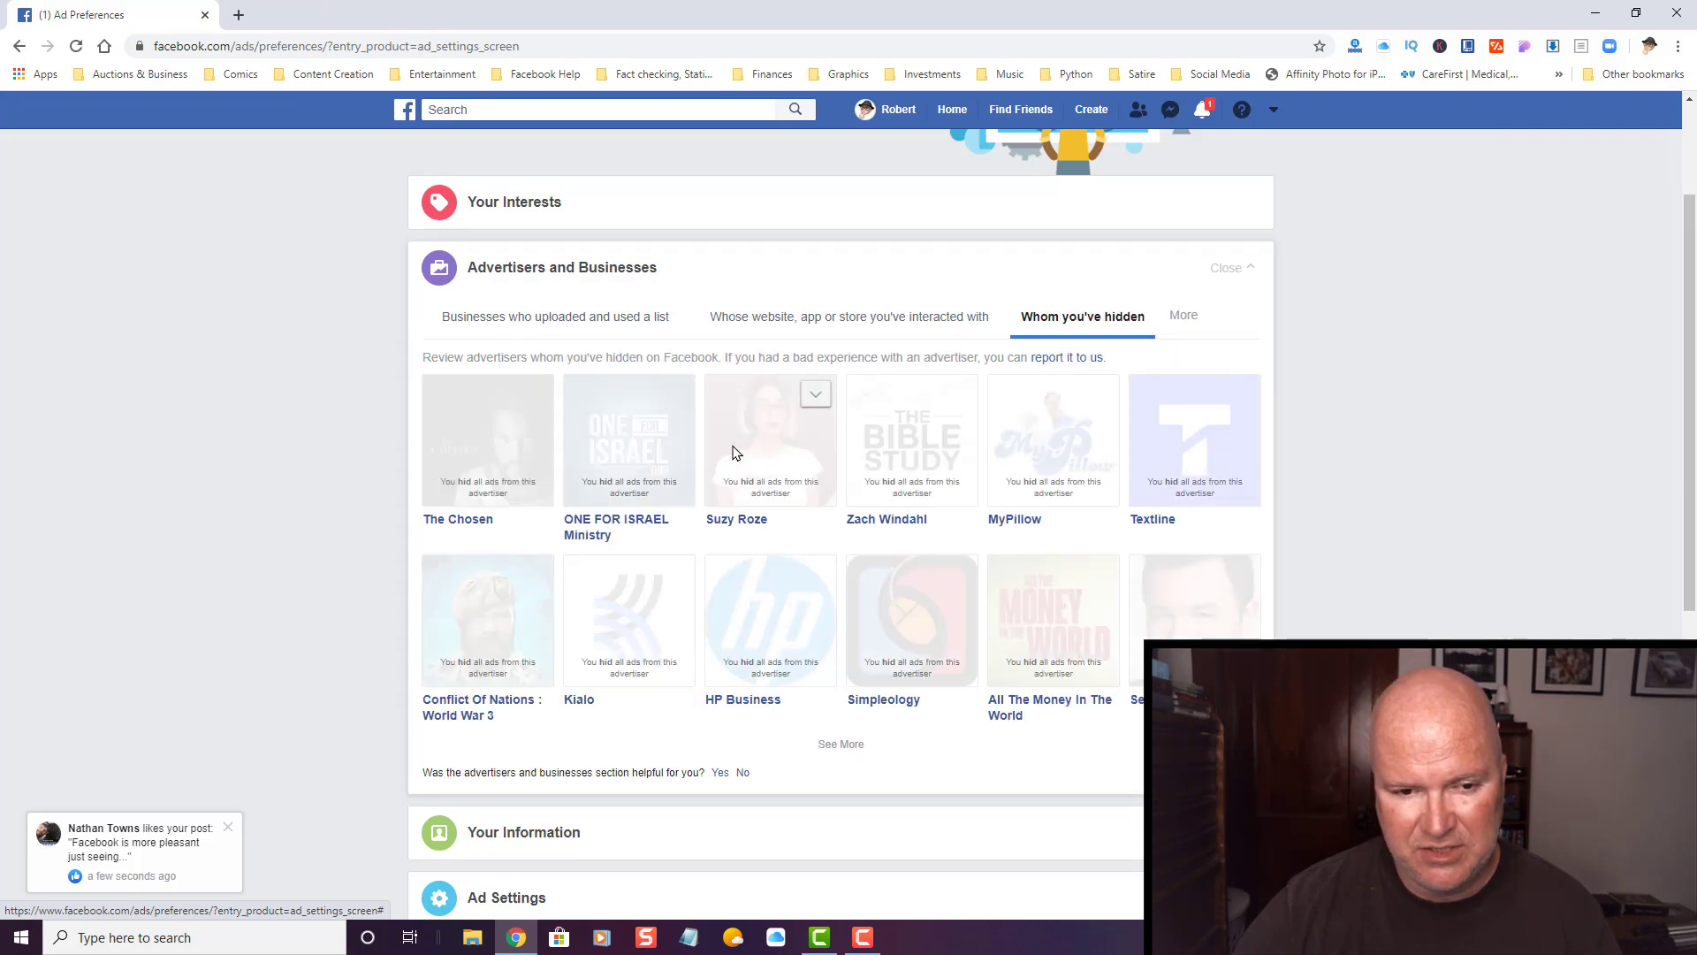
left_click(814, 398)
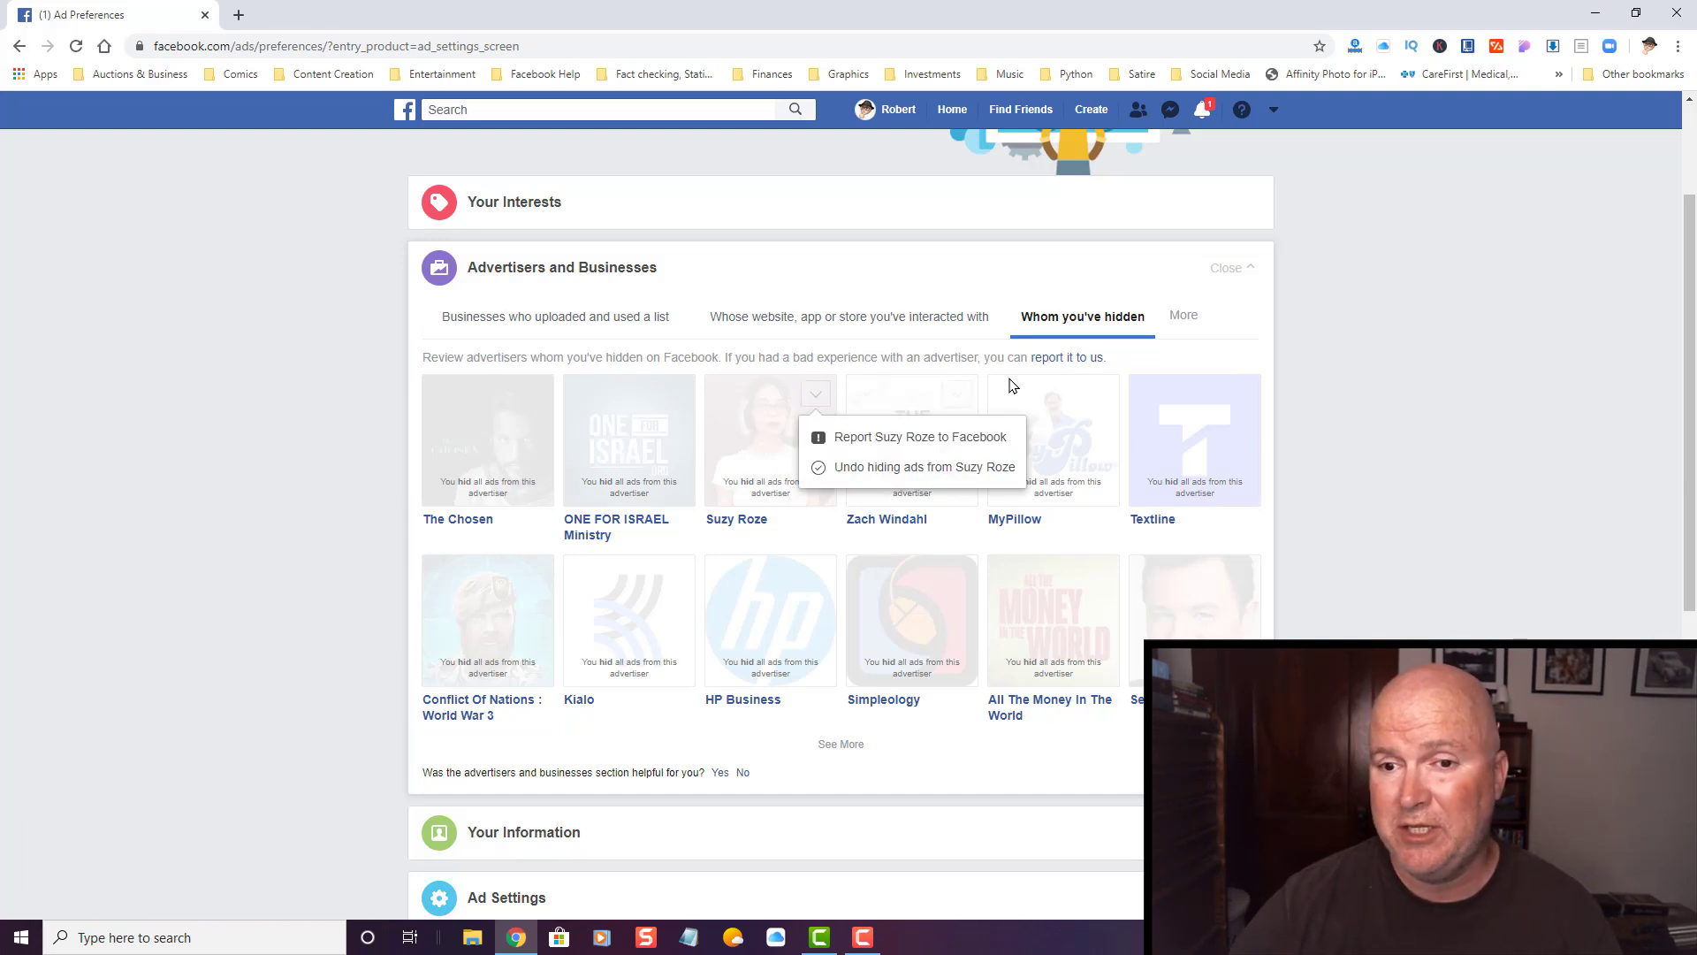
left_click(1077, 326)
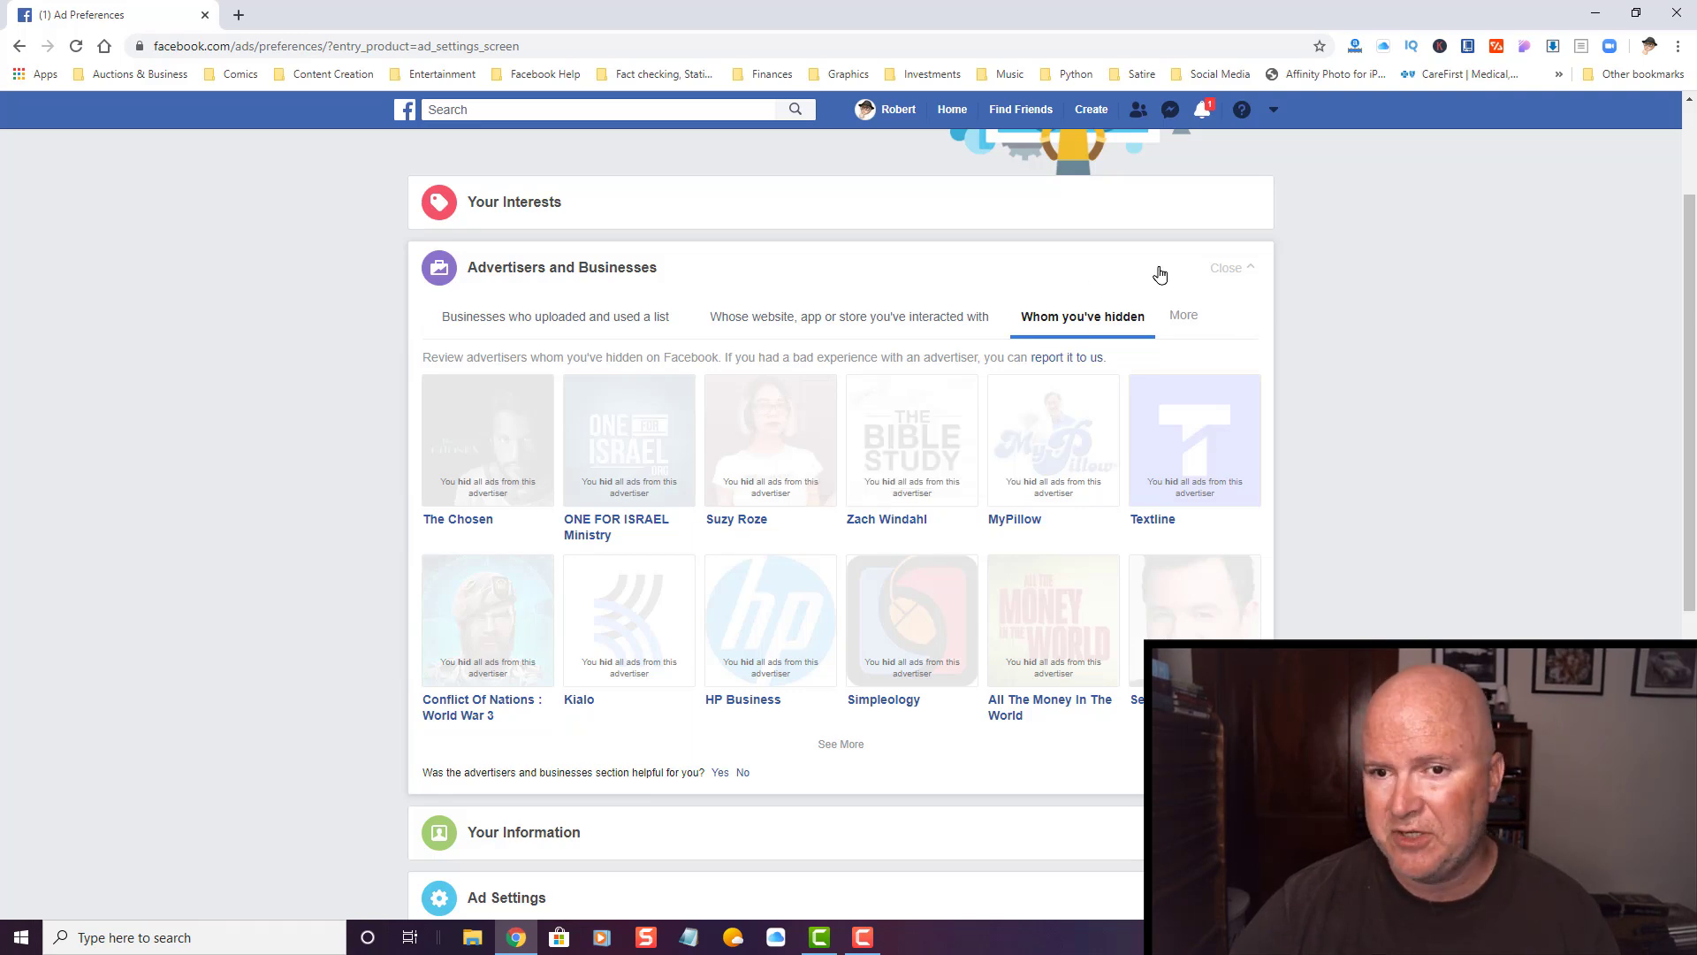
Collapse Advertisers and Businesses, expand Your Information, and review About you and Your categories.
left_click(1224, 269)
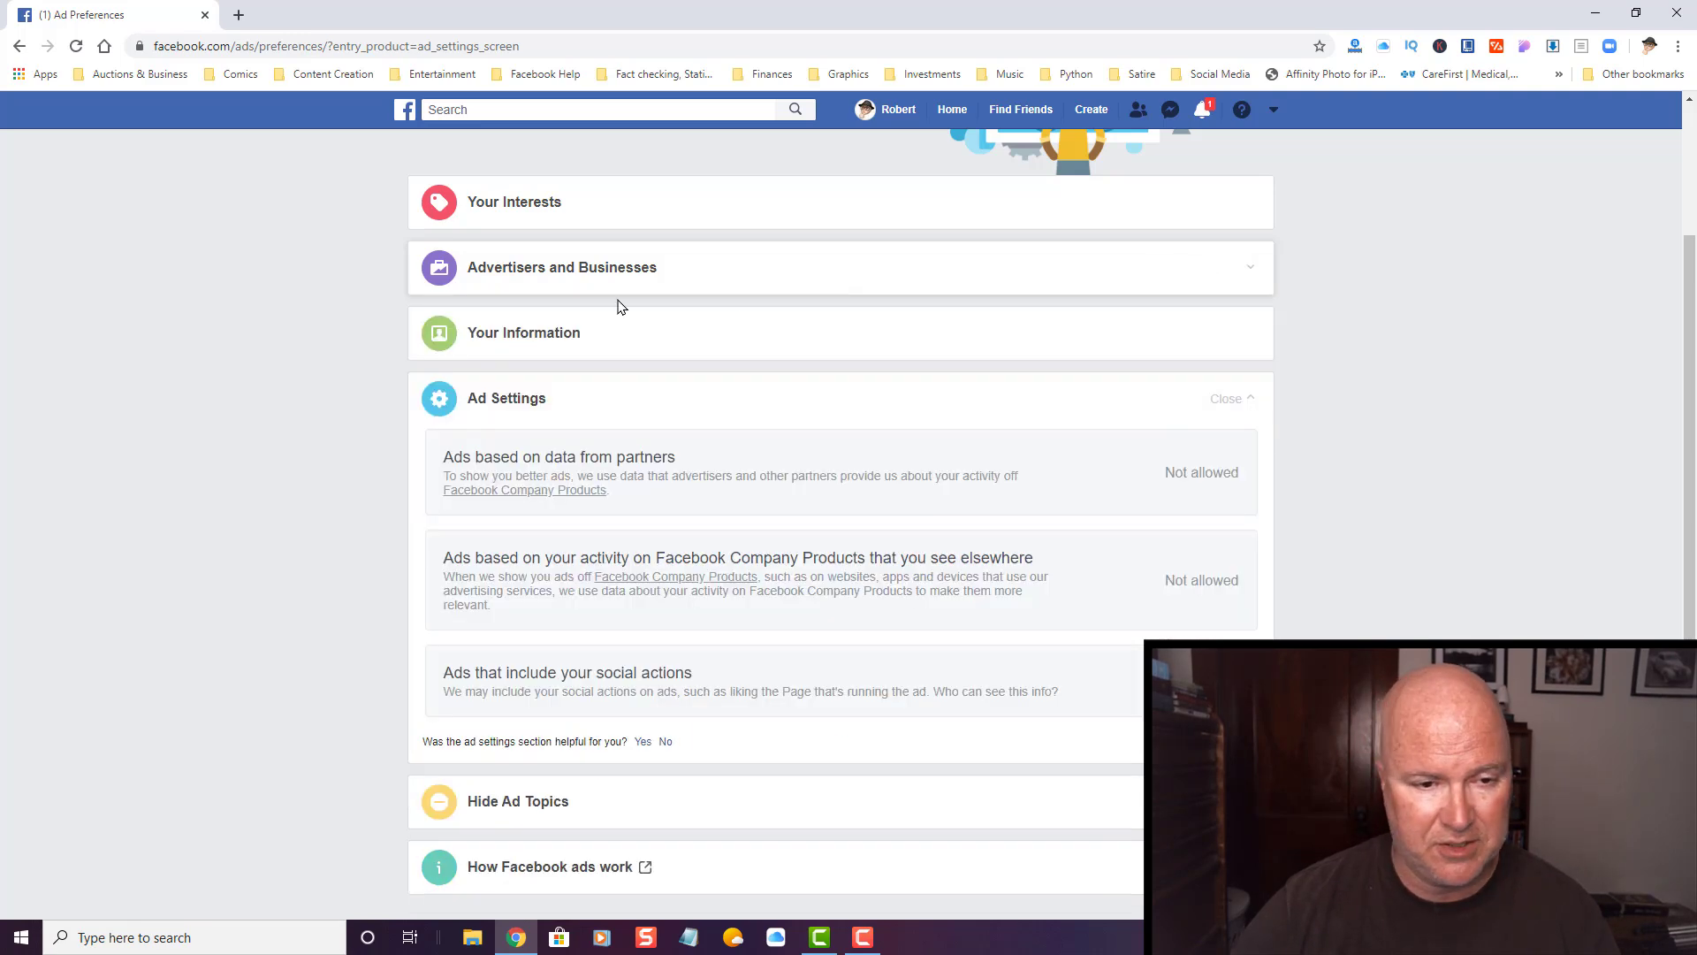
left_click(558, 341)
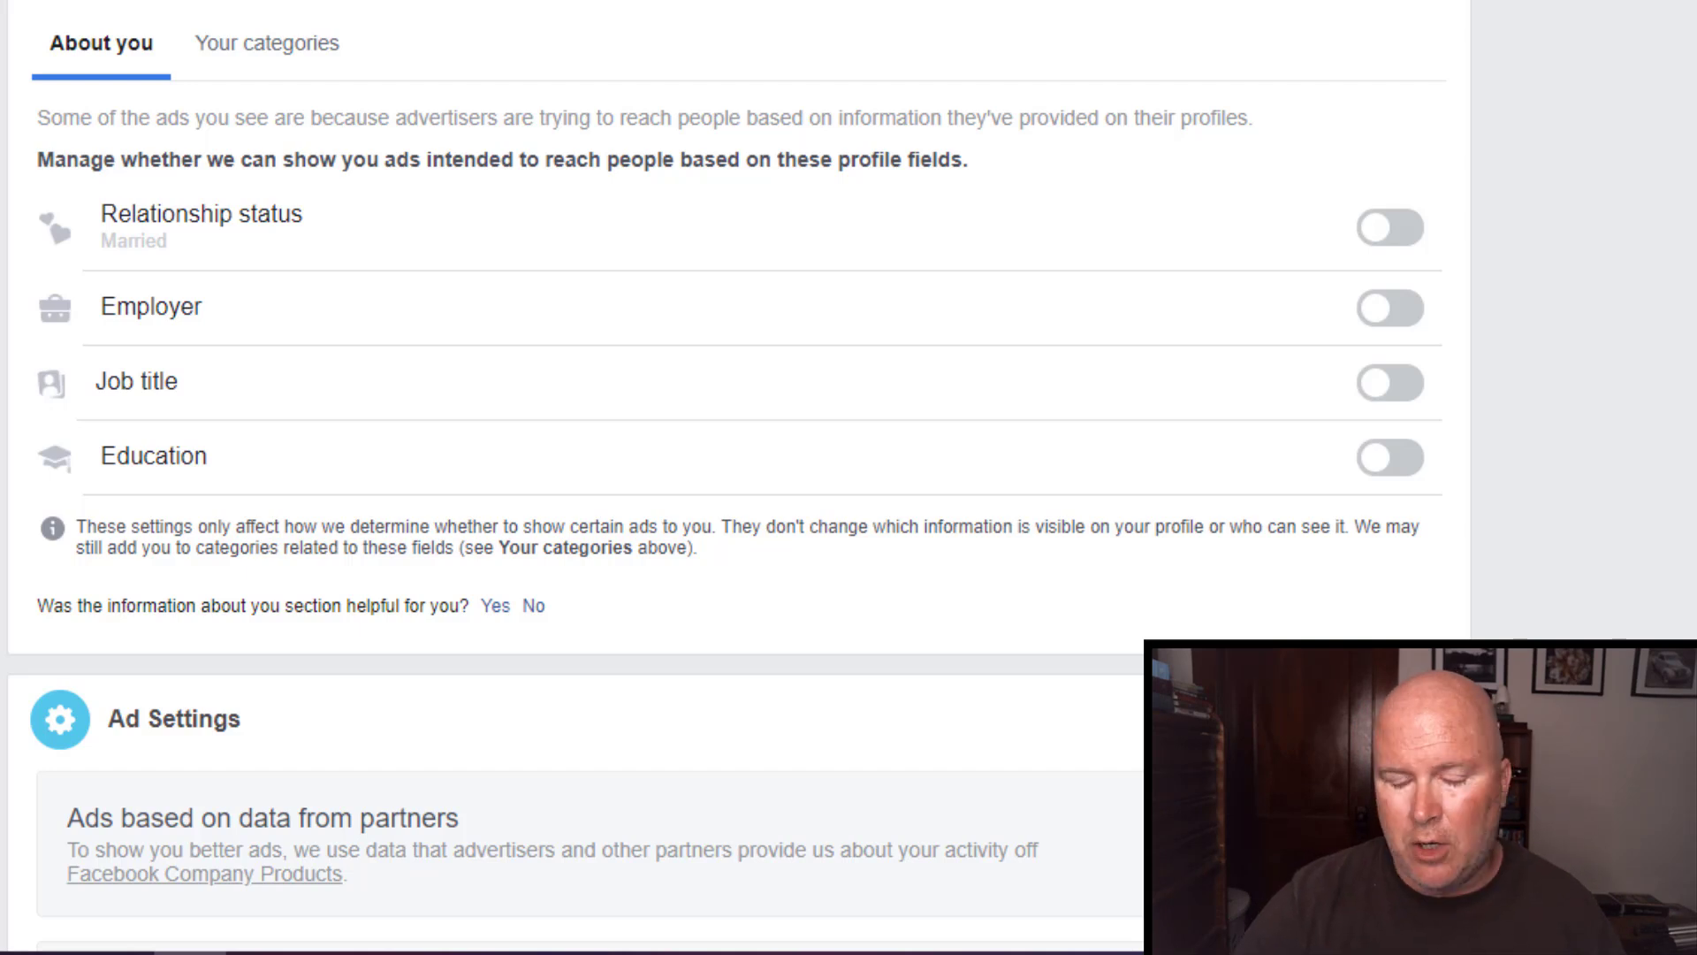
left_click(266, 67)
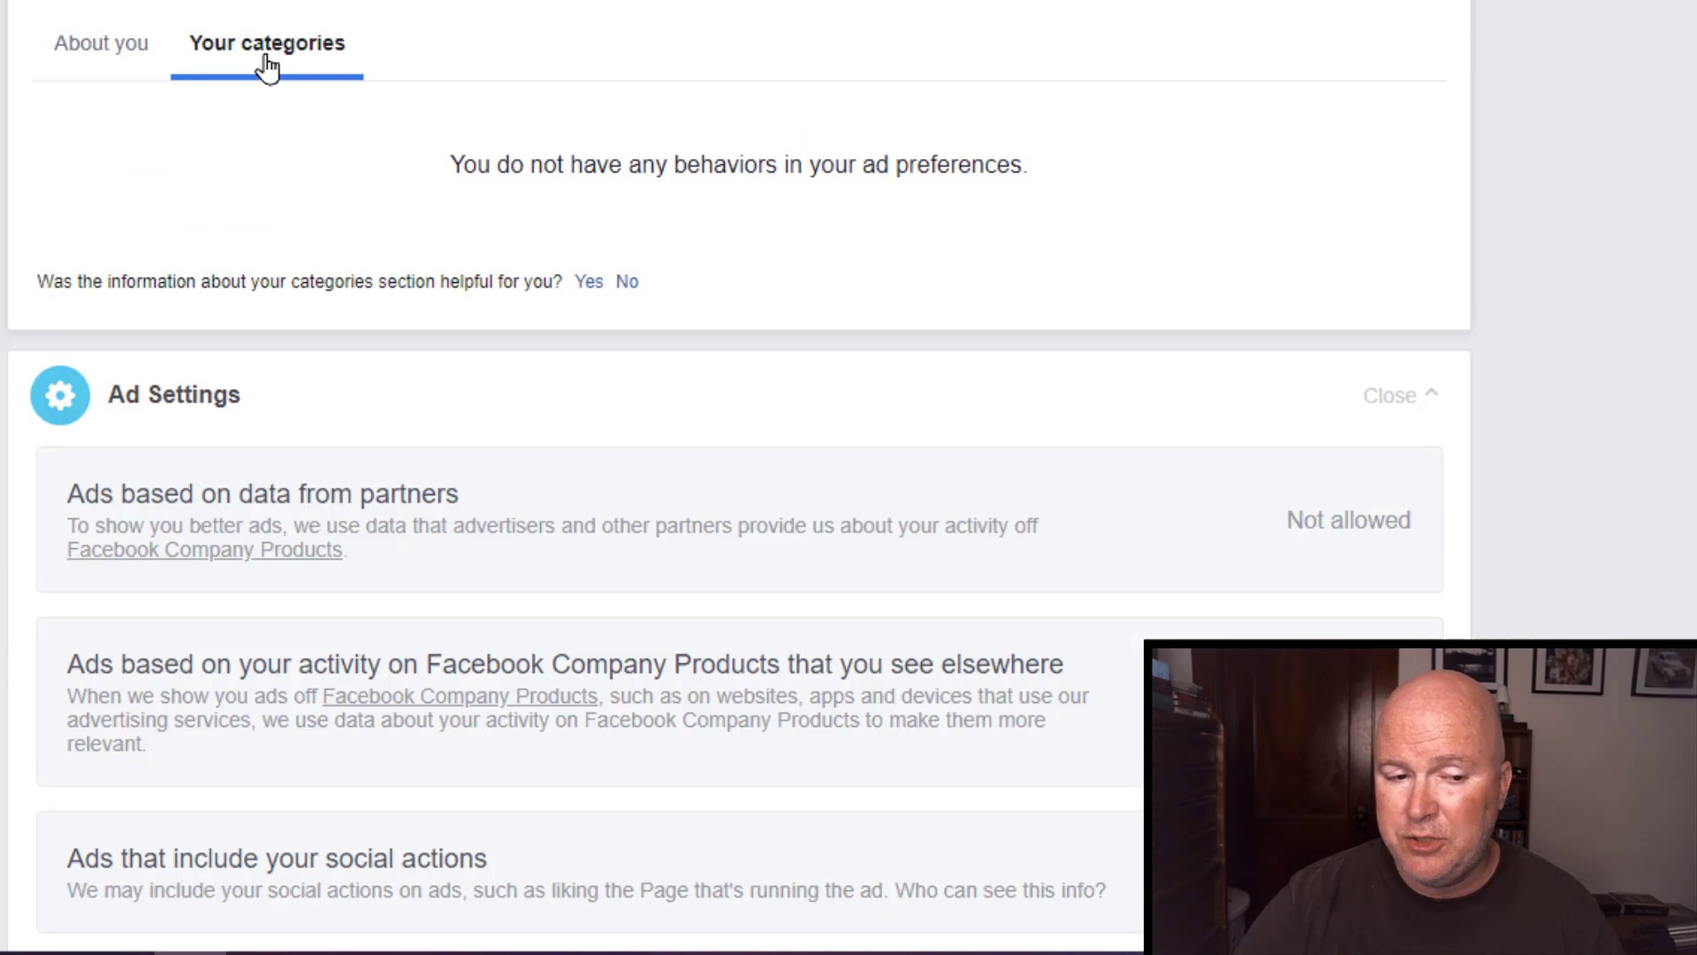
left_click(69, 64)
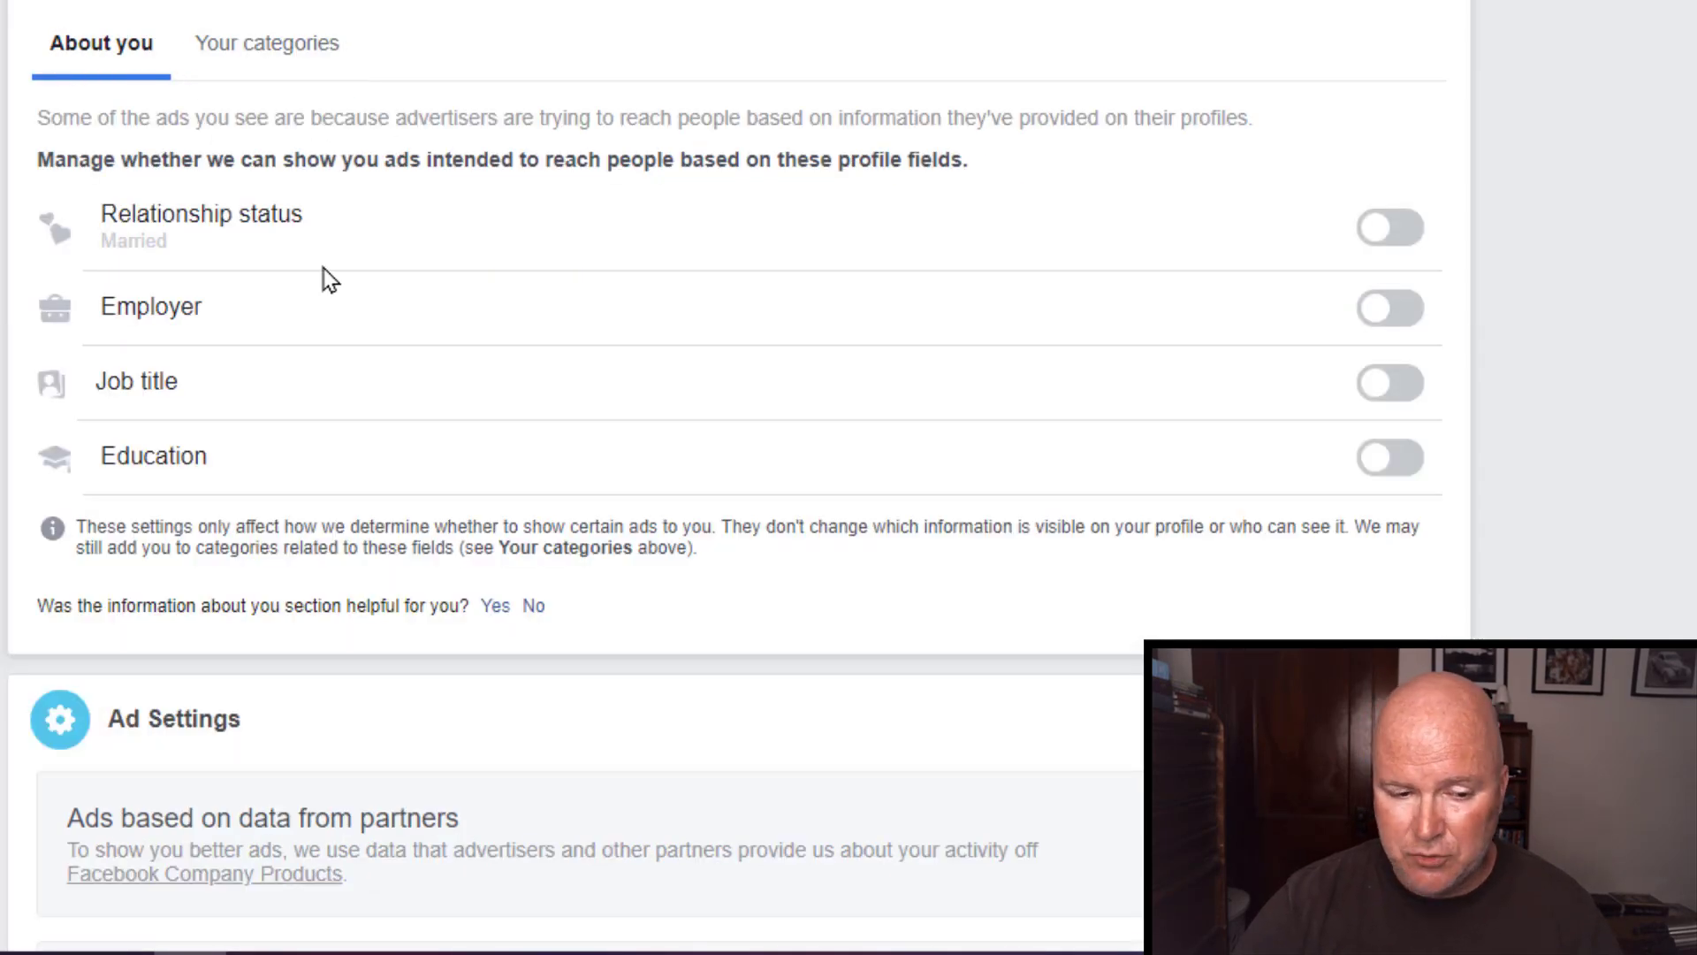
scroll(327, 279, "down", 7)
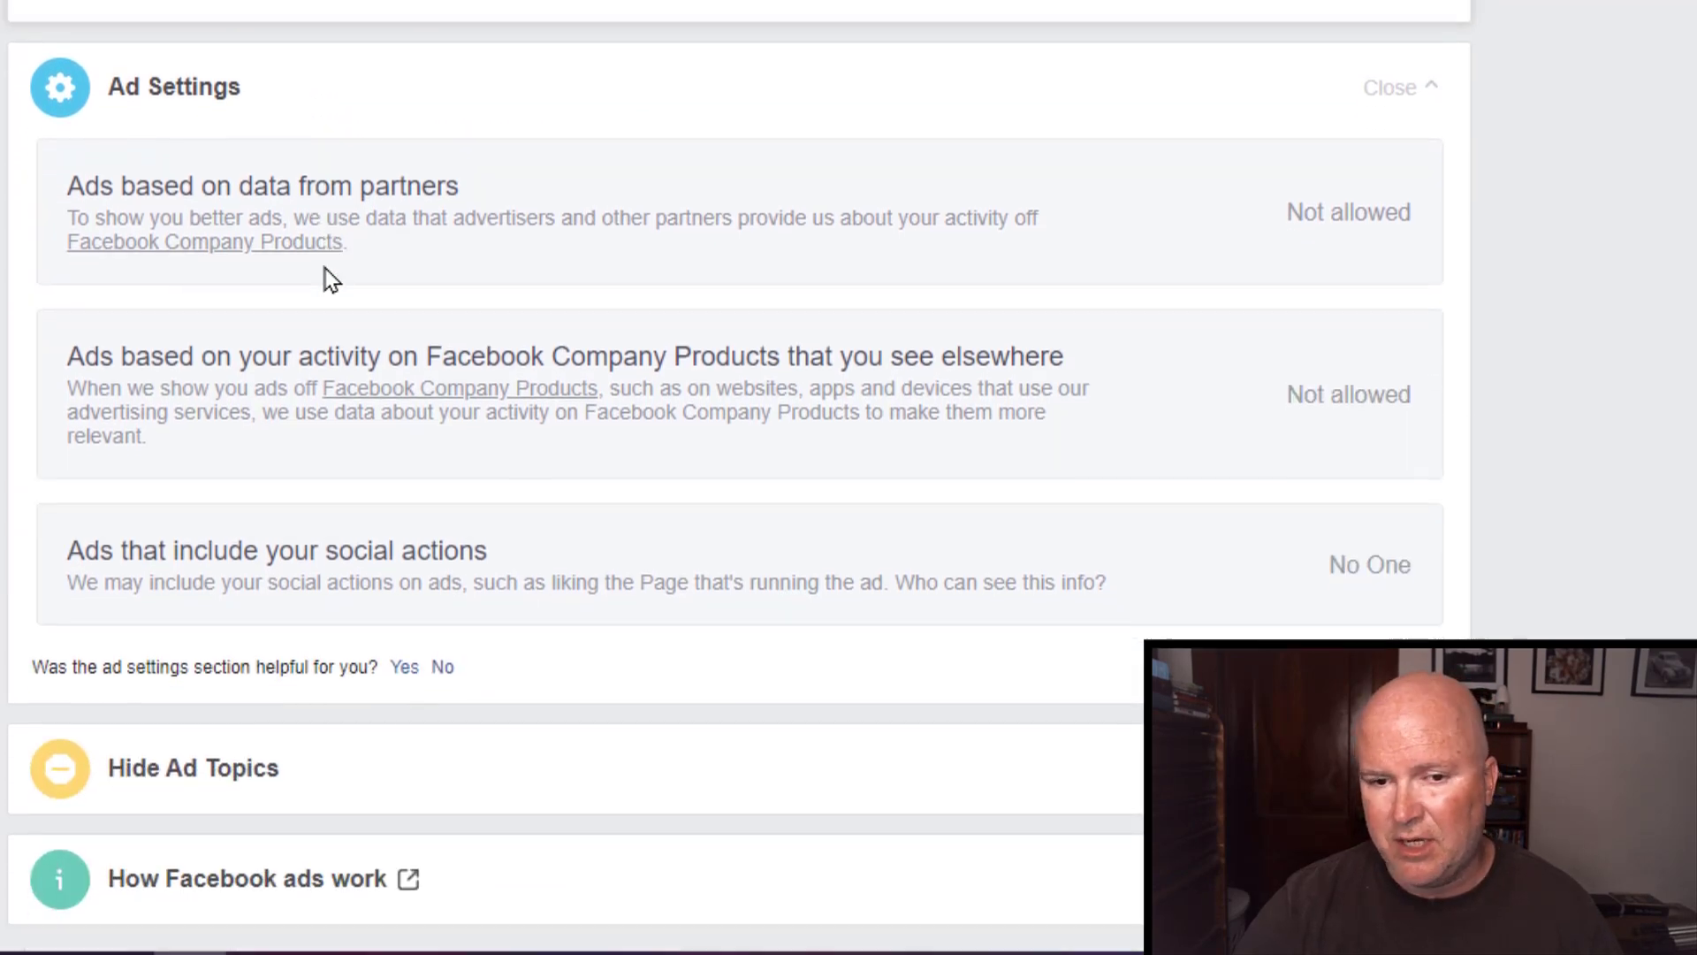
scroll(331, 279, "up", 6)
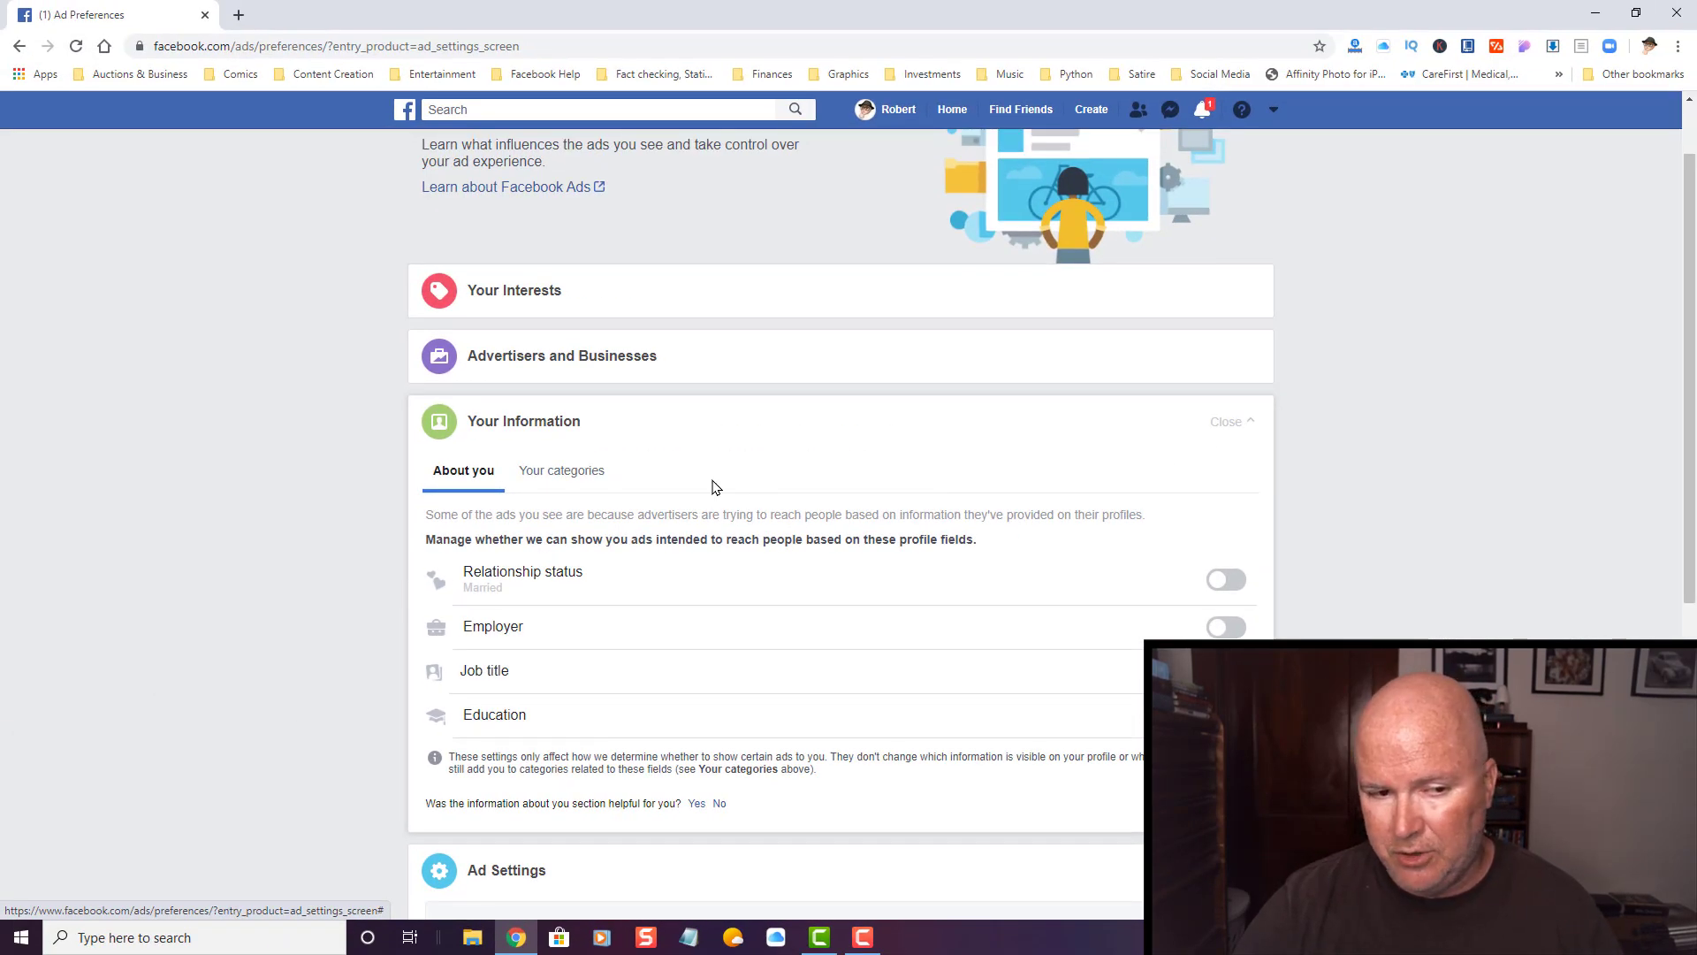
Collapse Your Information and scroll down to the Ad Settings rows.
left_click(1246, 422)
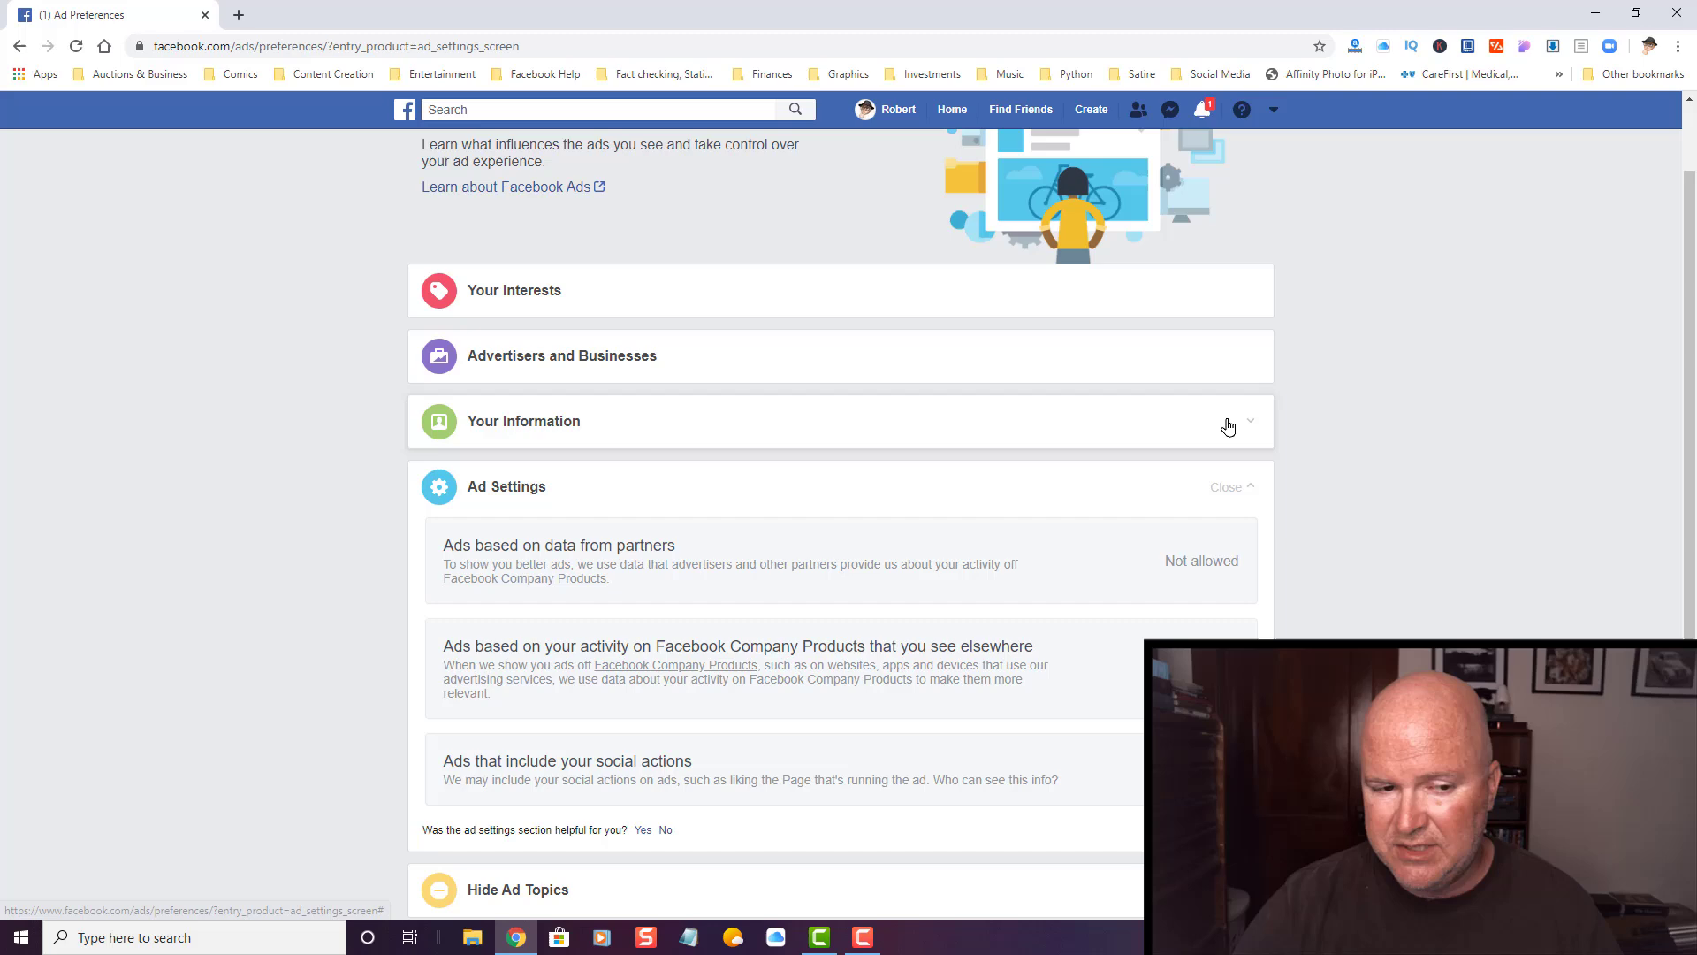
scroll(698, 515, "down", 2)
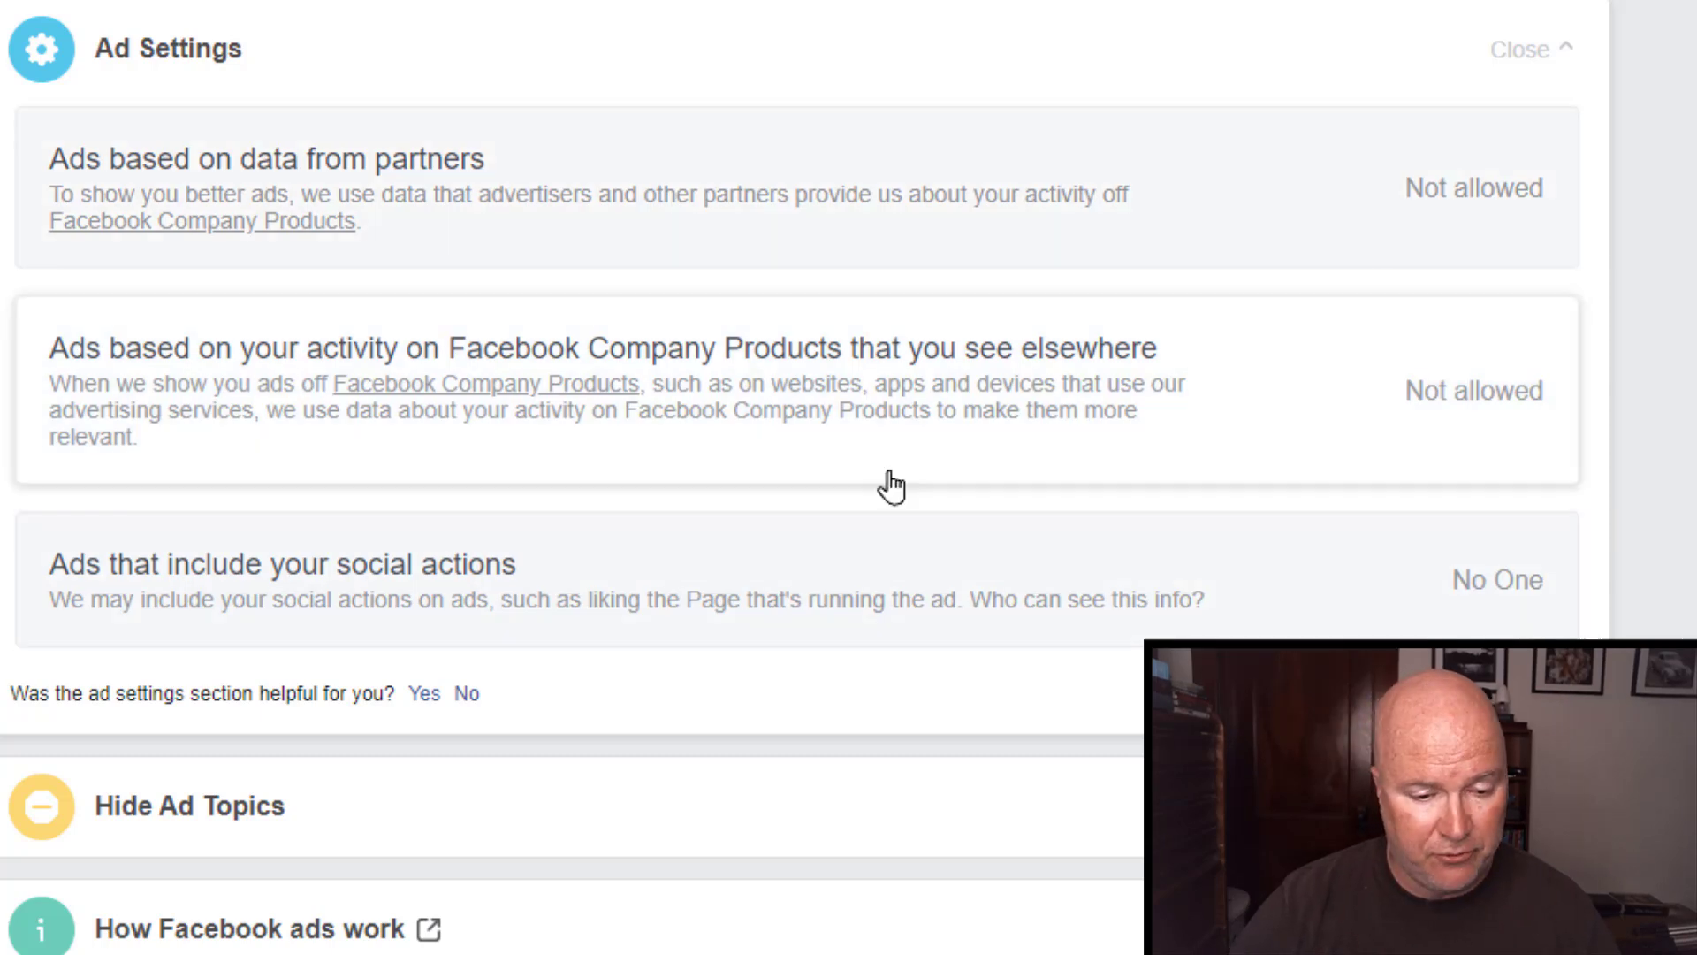
Collapse Ad Settings and confirm Parenting and Pets are hidden permanently under Hide Ad Topics.
left_click(1468, 55)
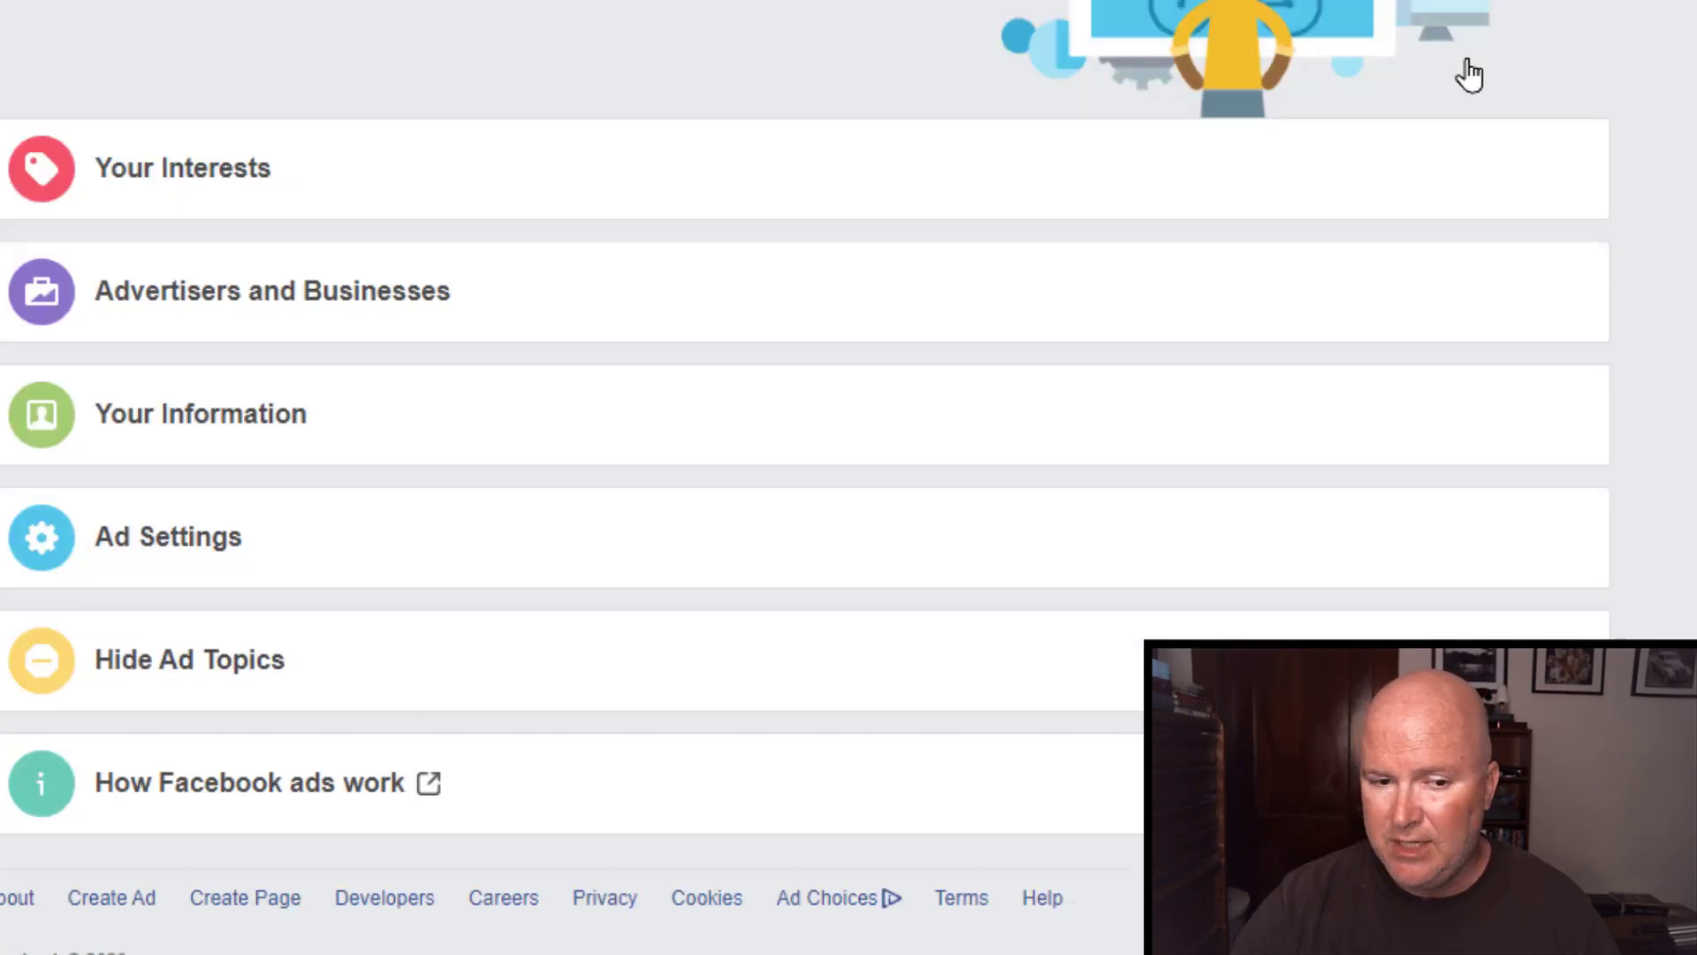
left_click(346, 675)
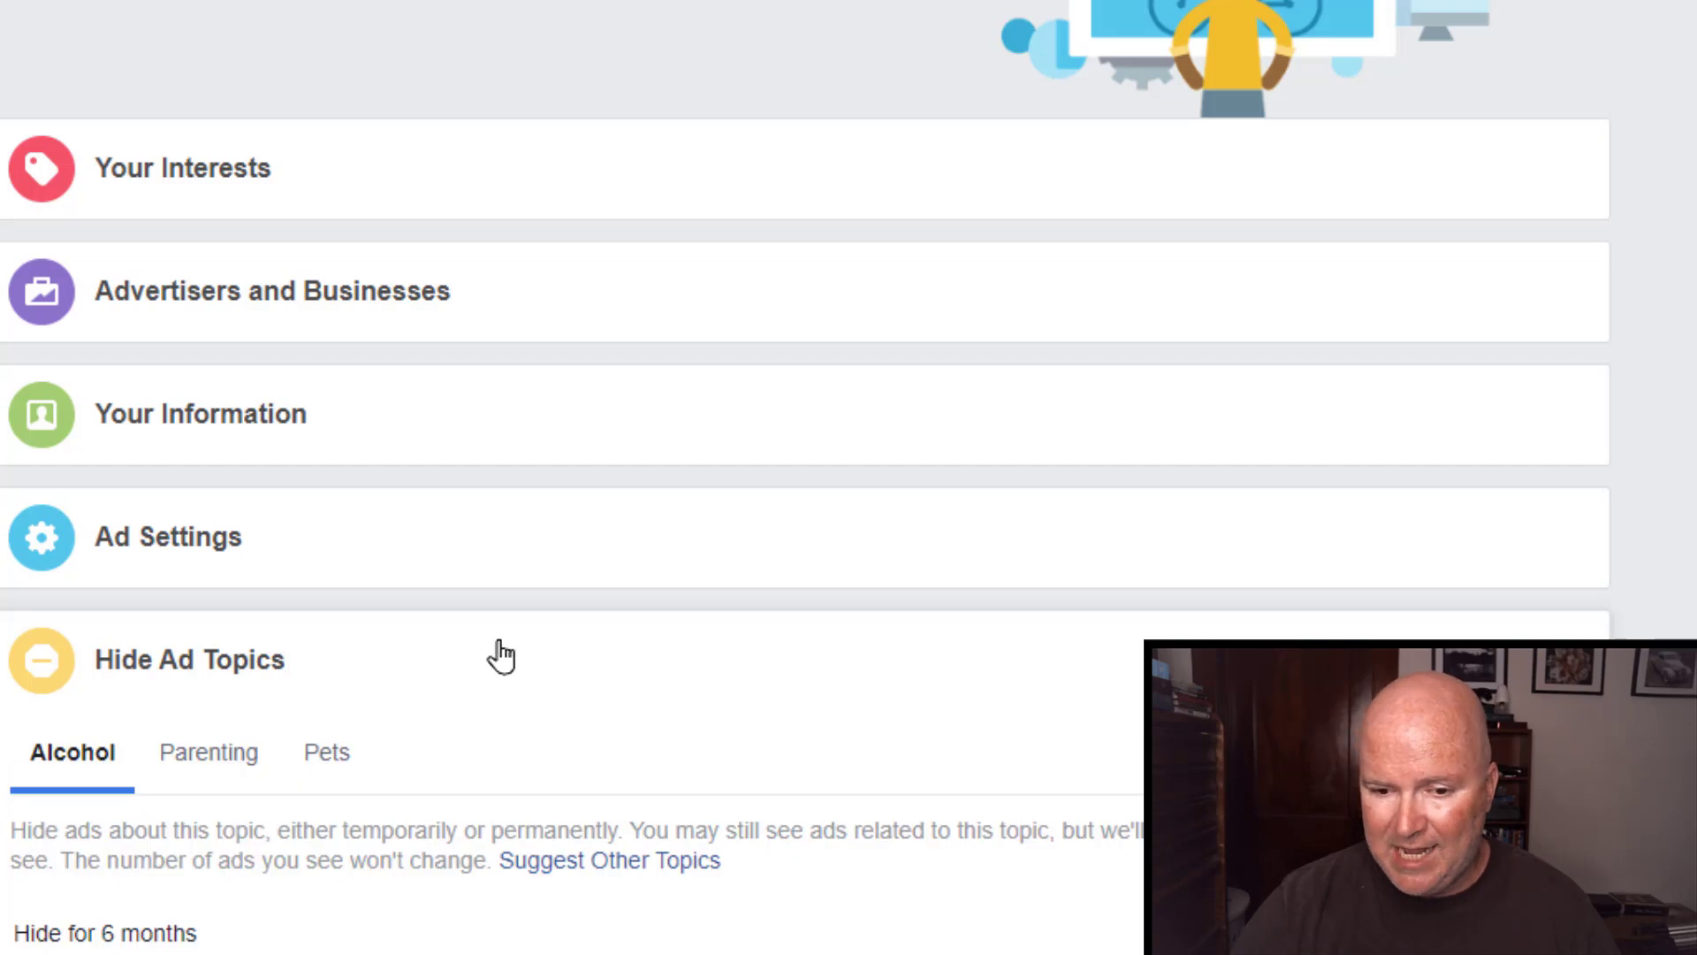
scroll(513, 636, "down", 6)
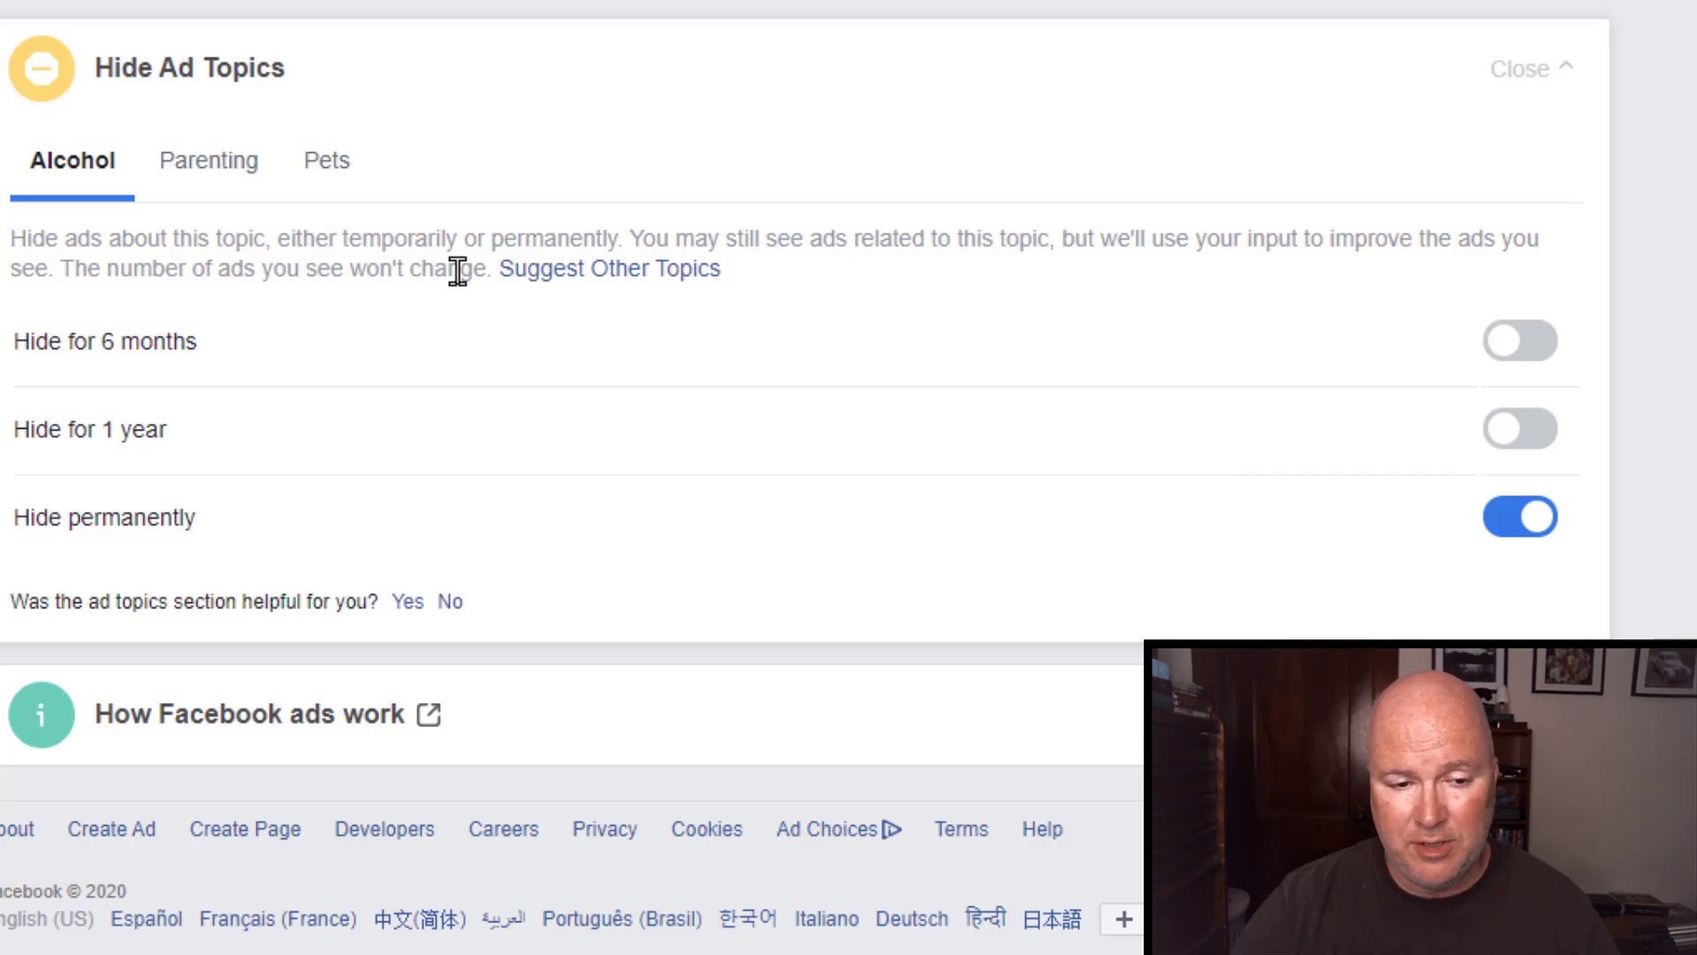
left_click(196, 174)
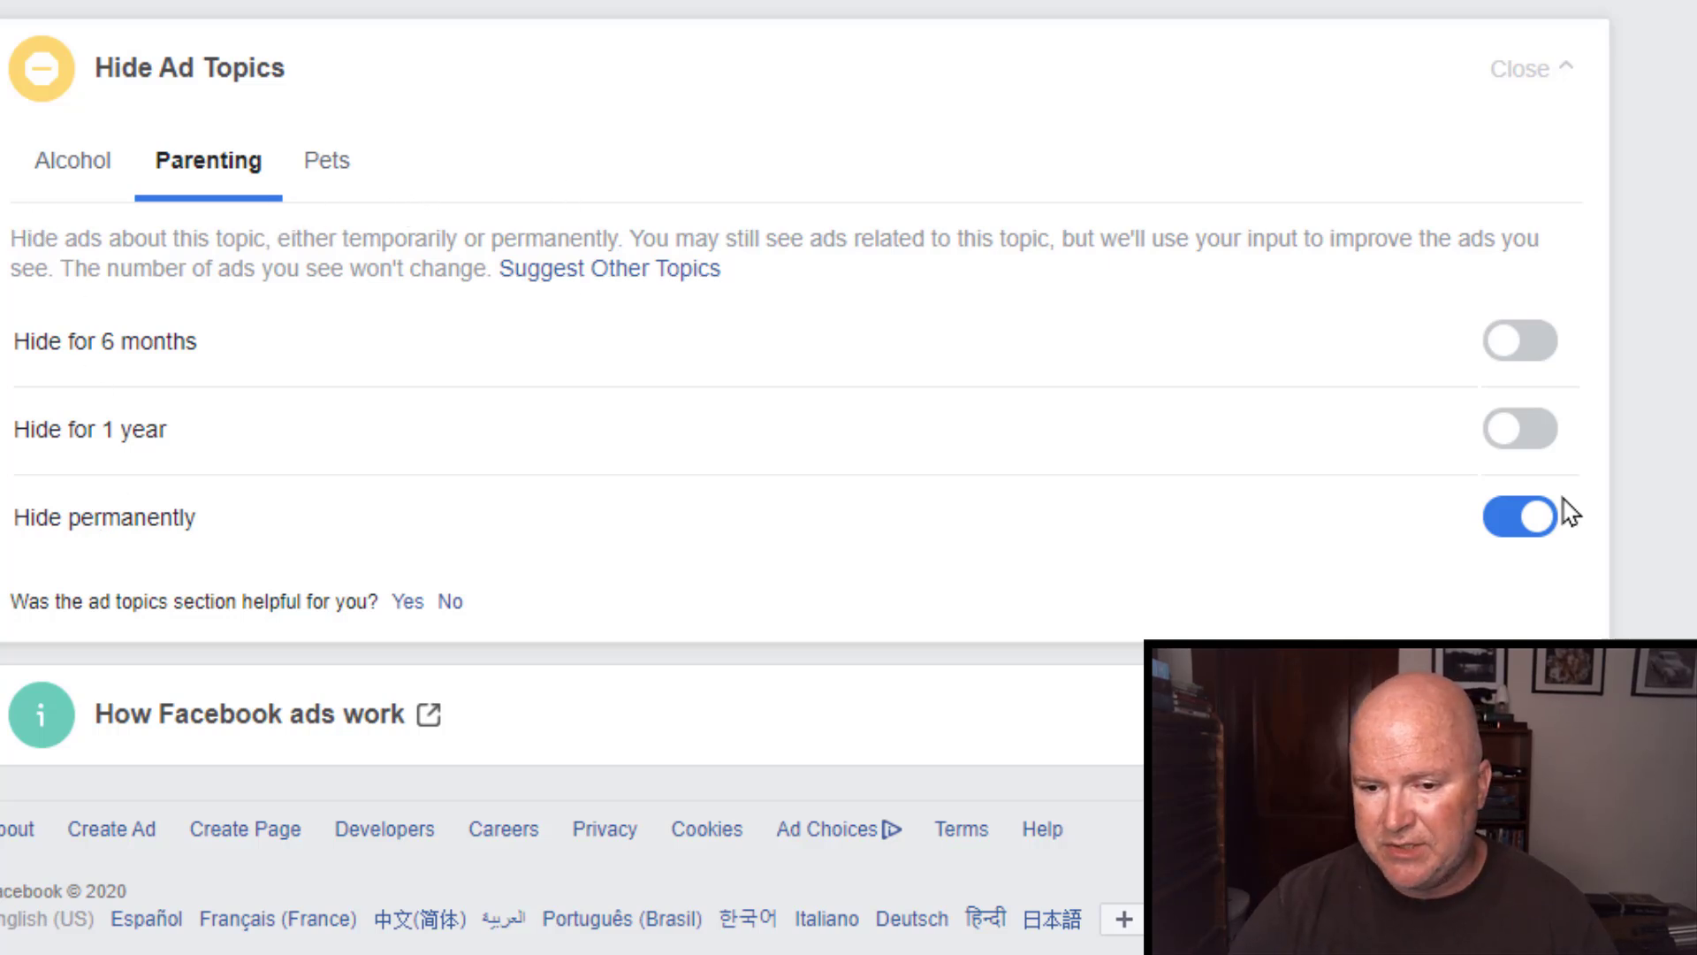
left_click(333, 171)
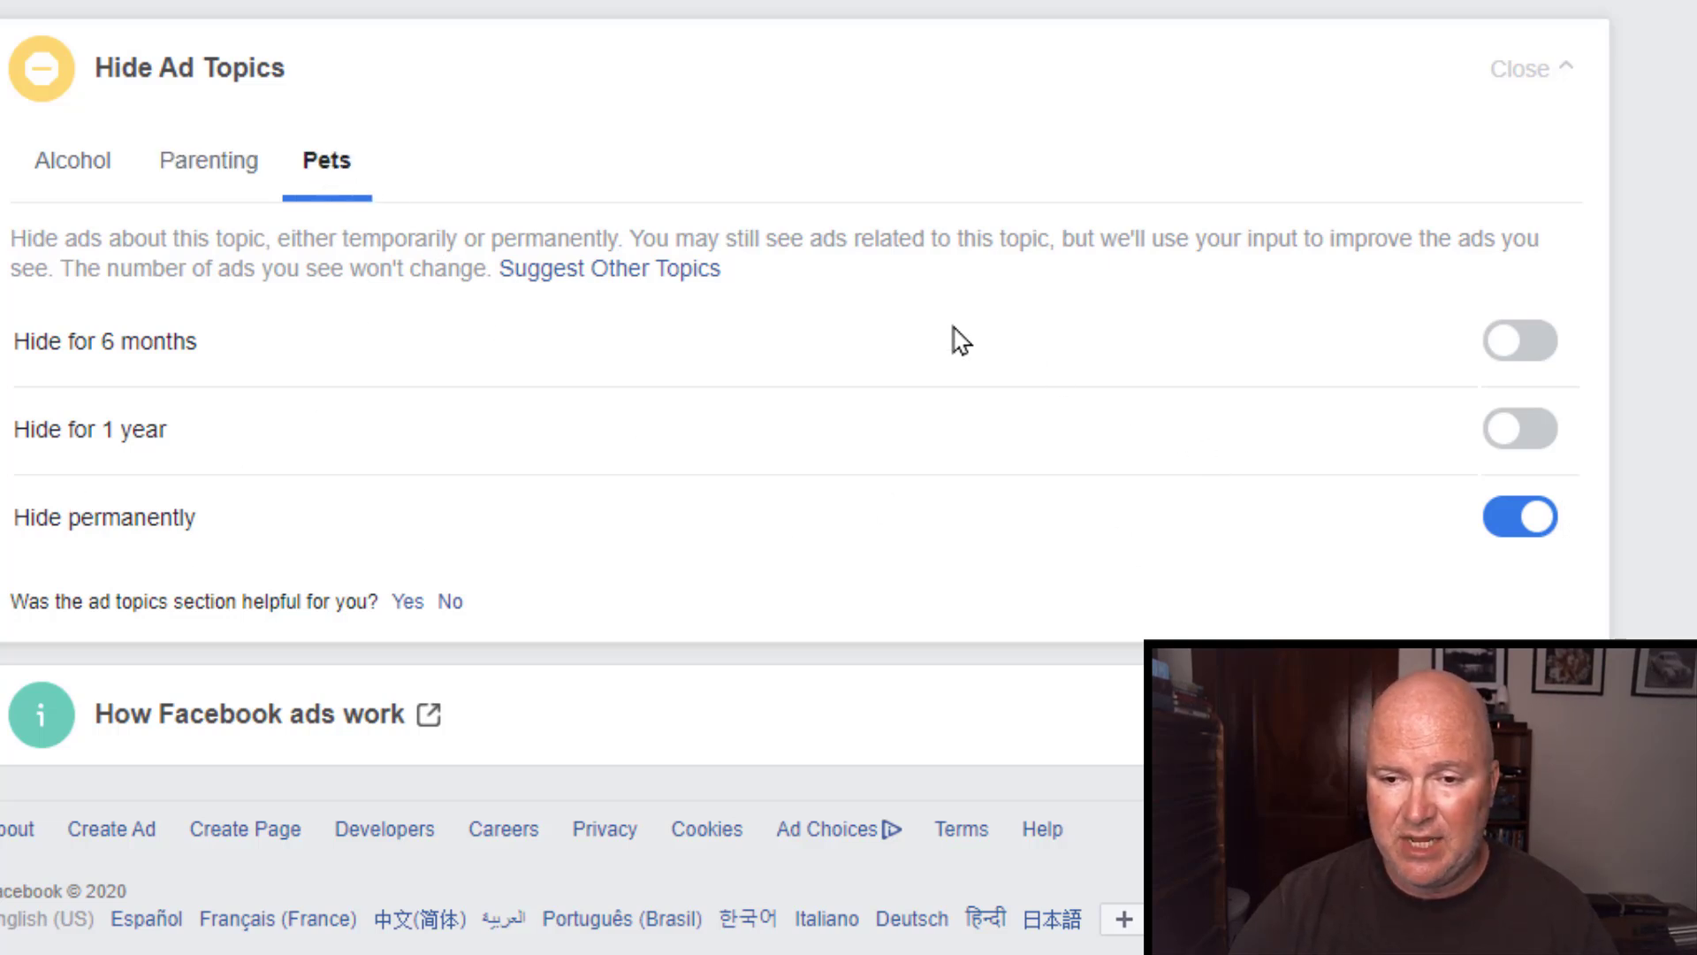
left_click(1533, 68)
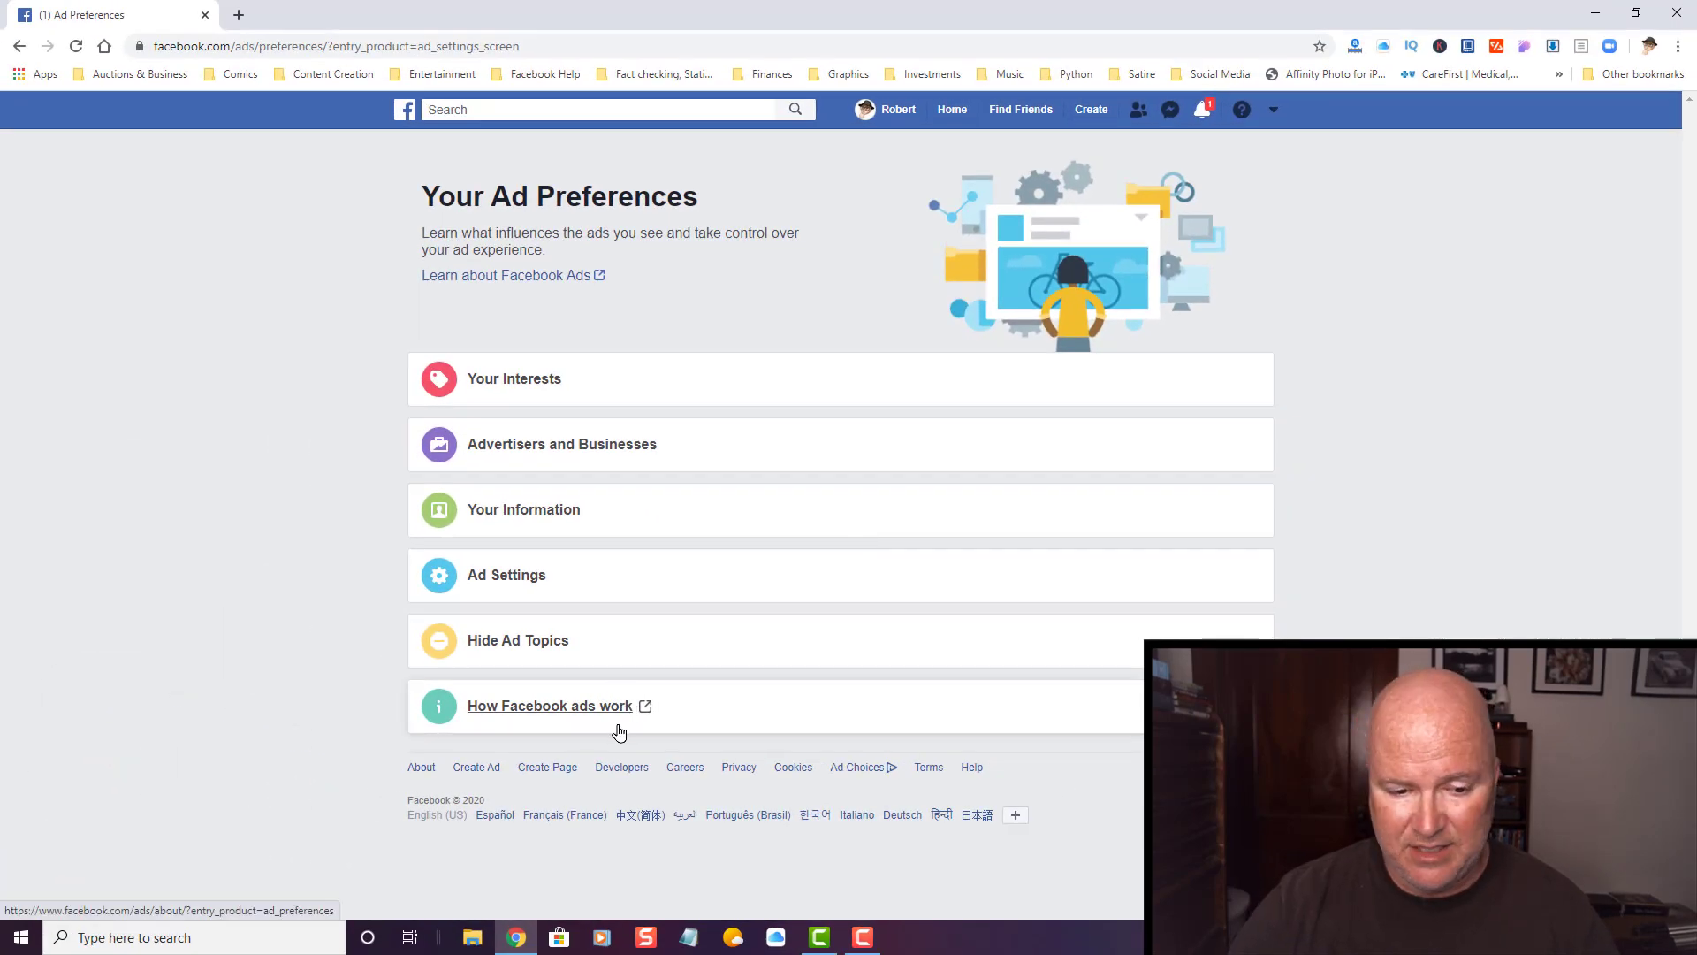
left_click(661, 710)
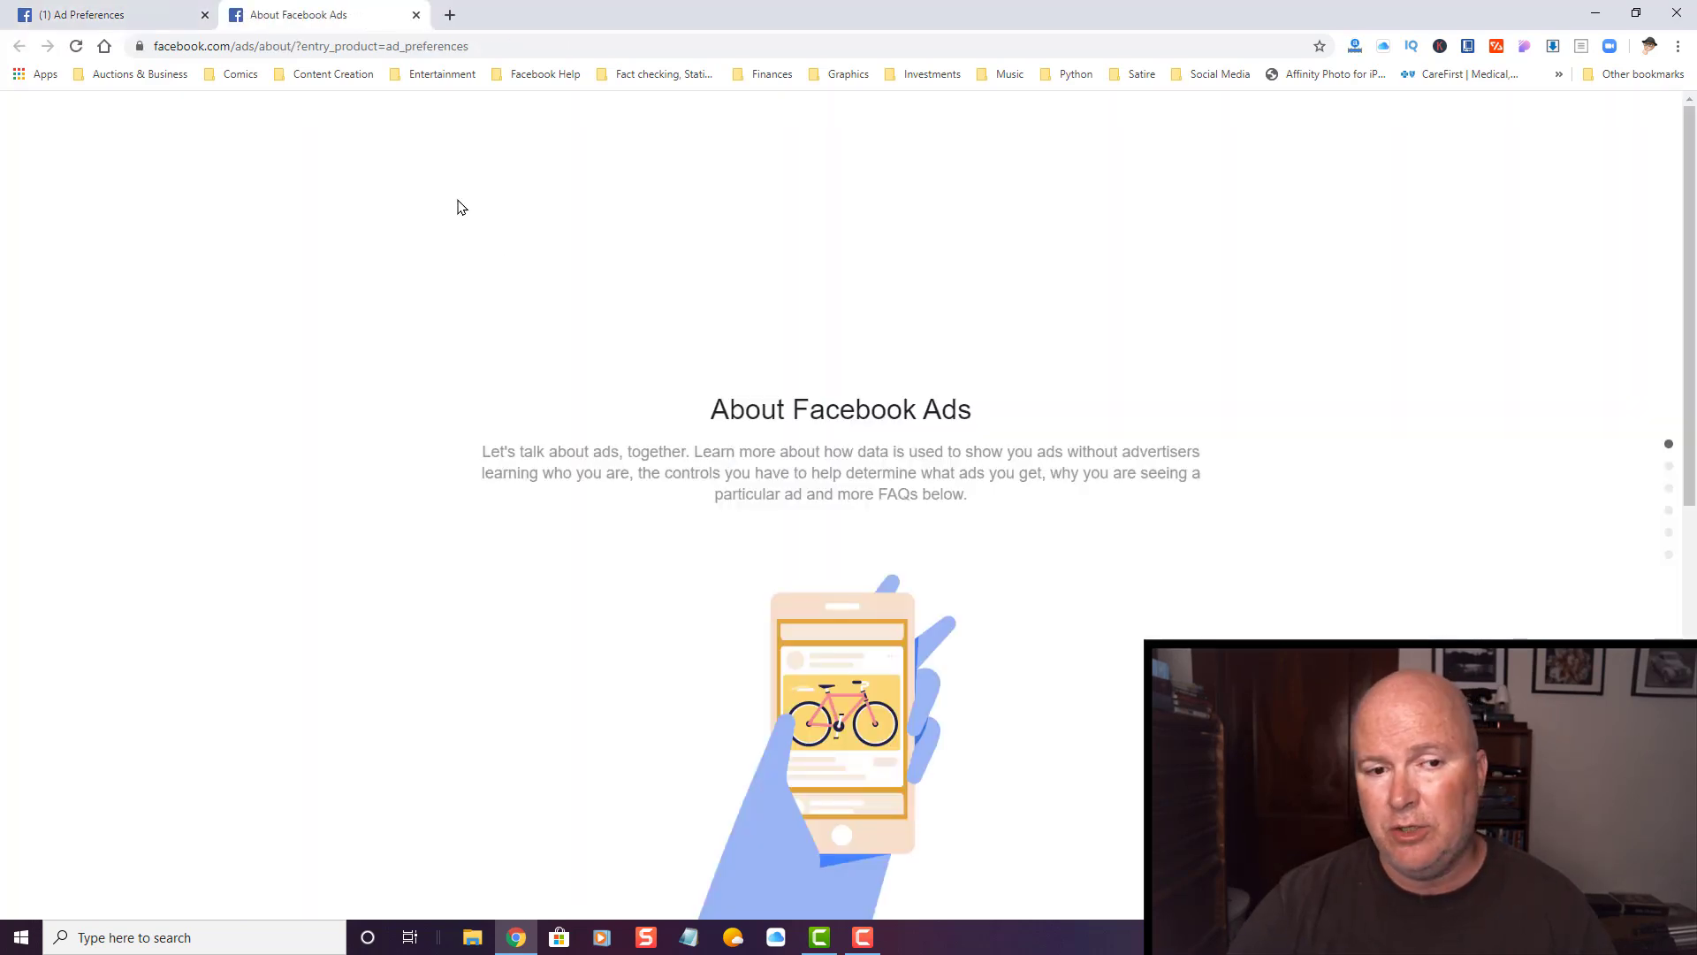
scroll(458, 291, "down", 9)
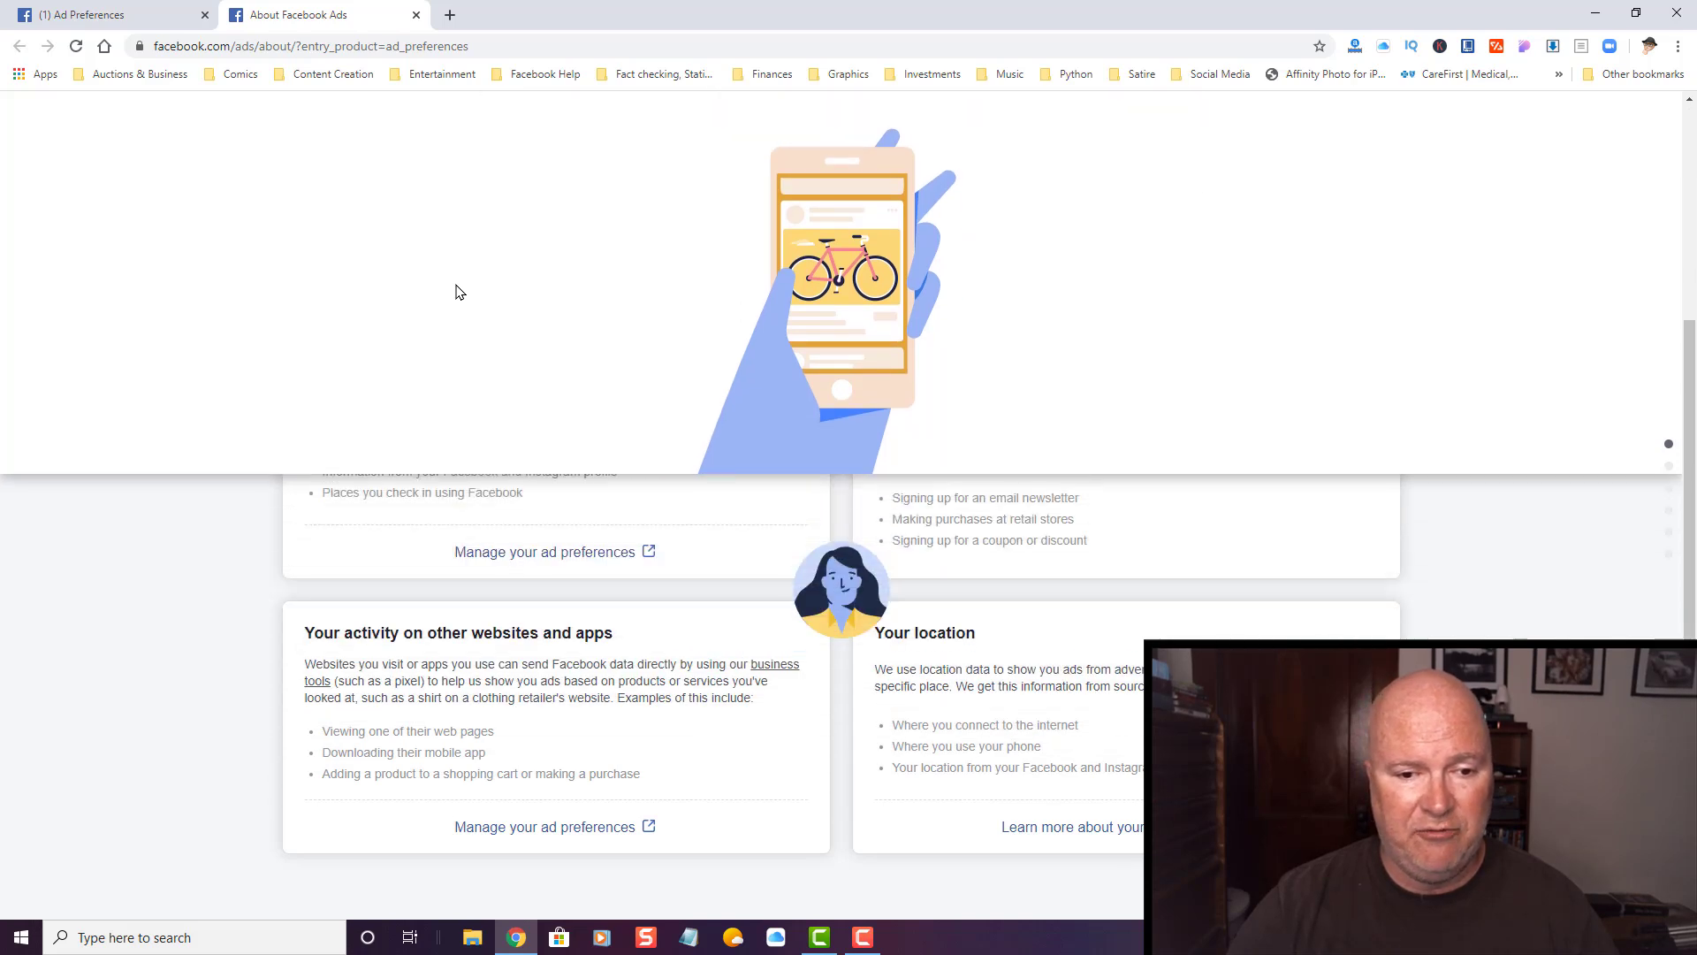
scroll(452, 283, "down", 3)
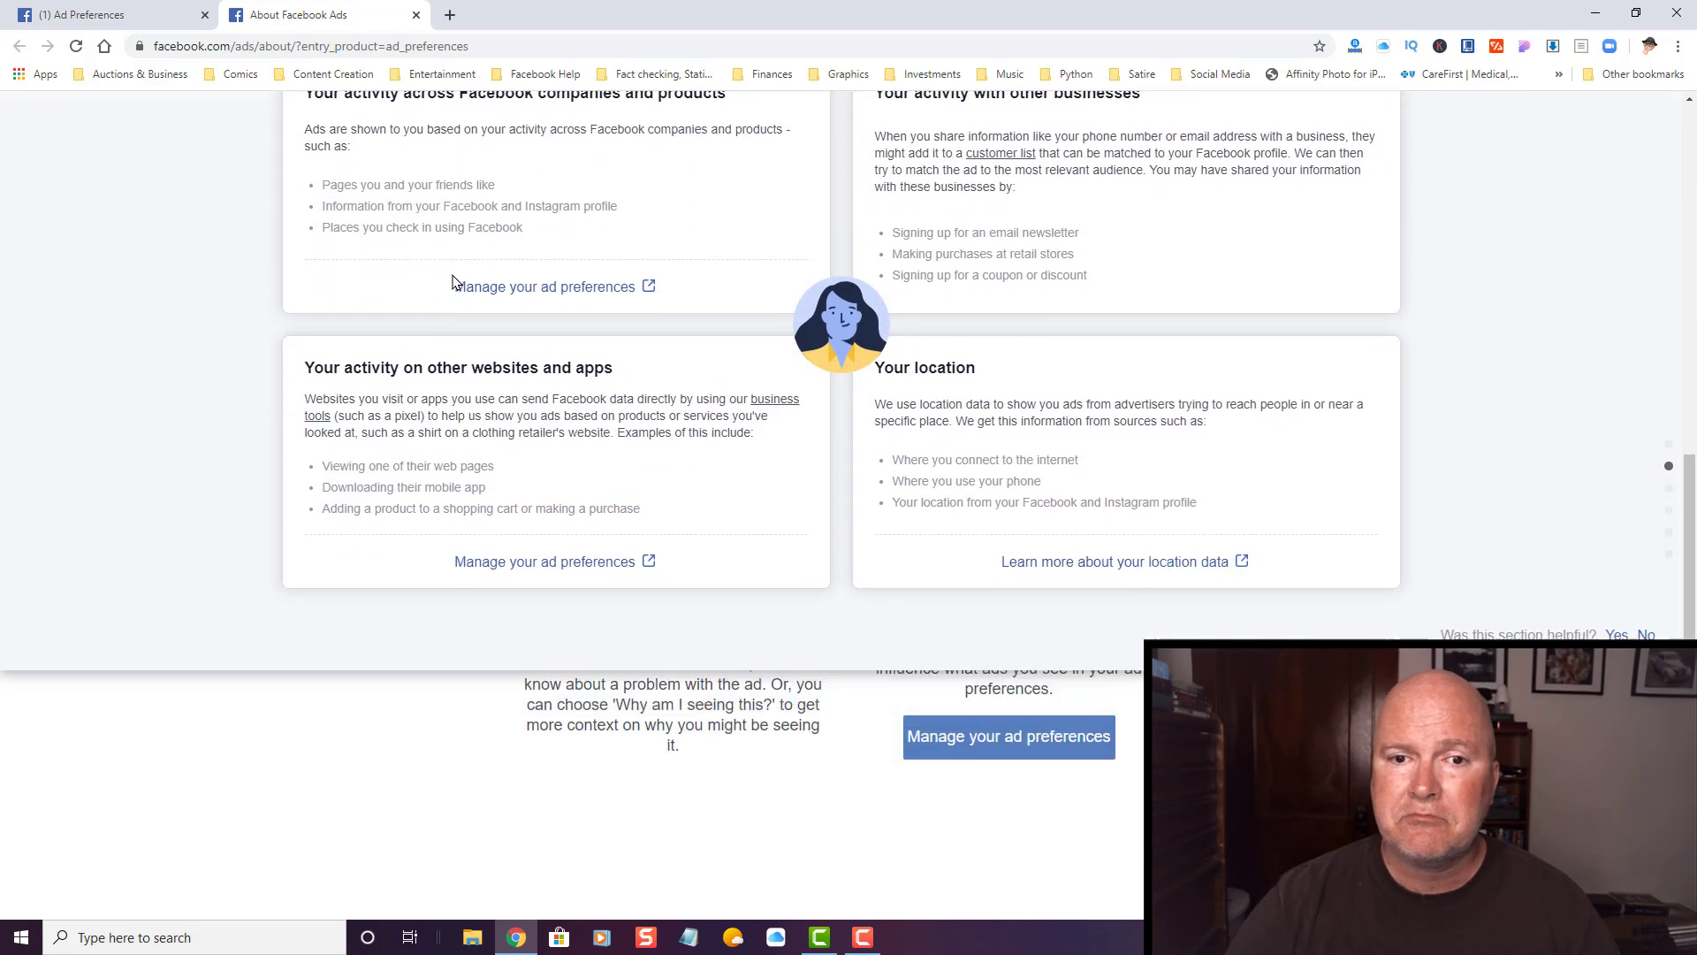
scroll(451, 273, "up", 3)
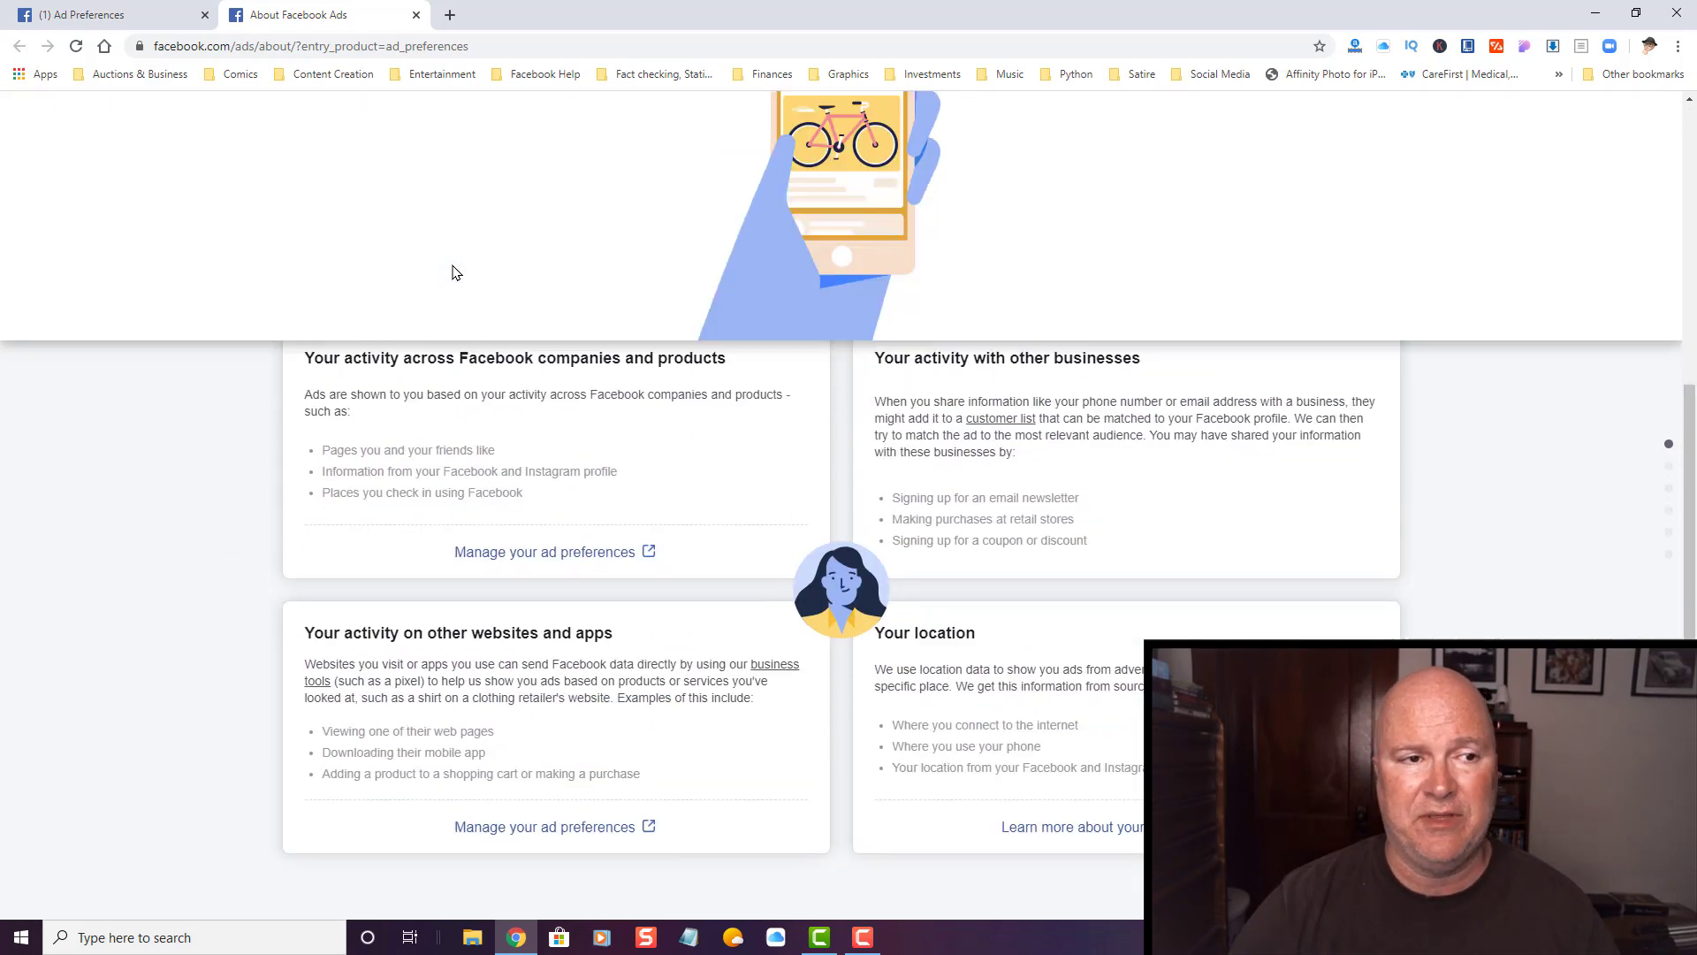
left_click(415, 16)
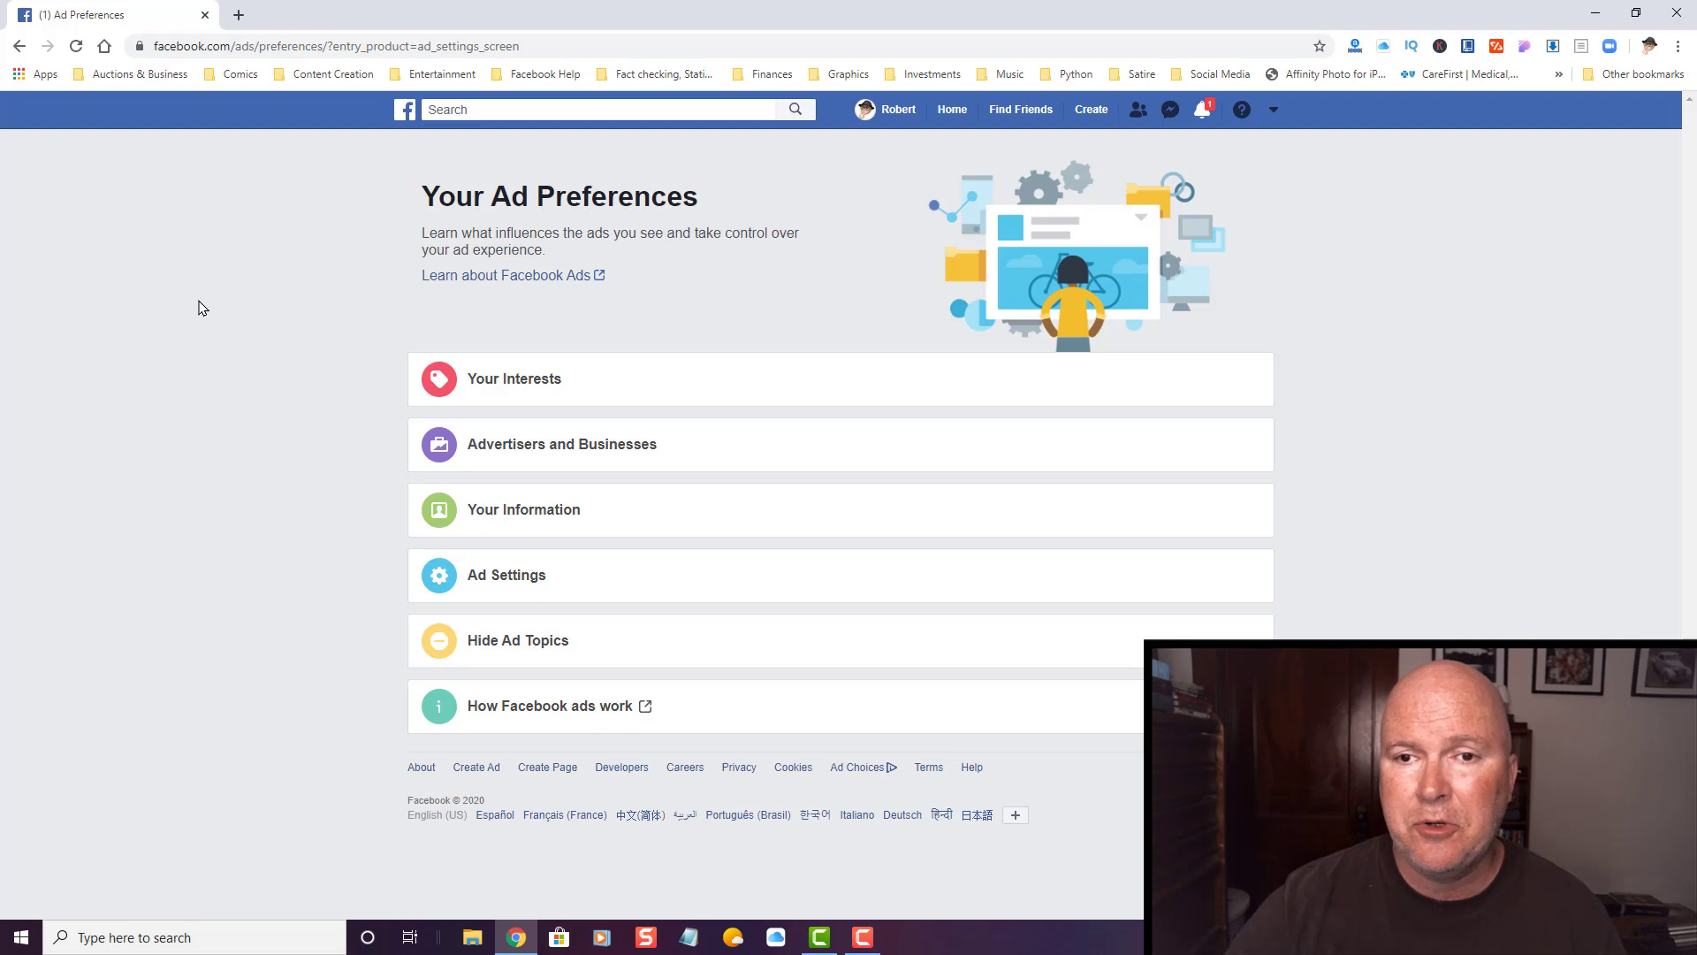
Go to the Home news feed and scroll through friends' and pages' posts.
left_click(959, 118)
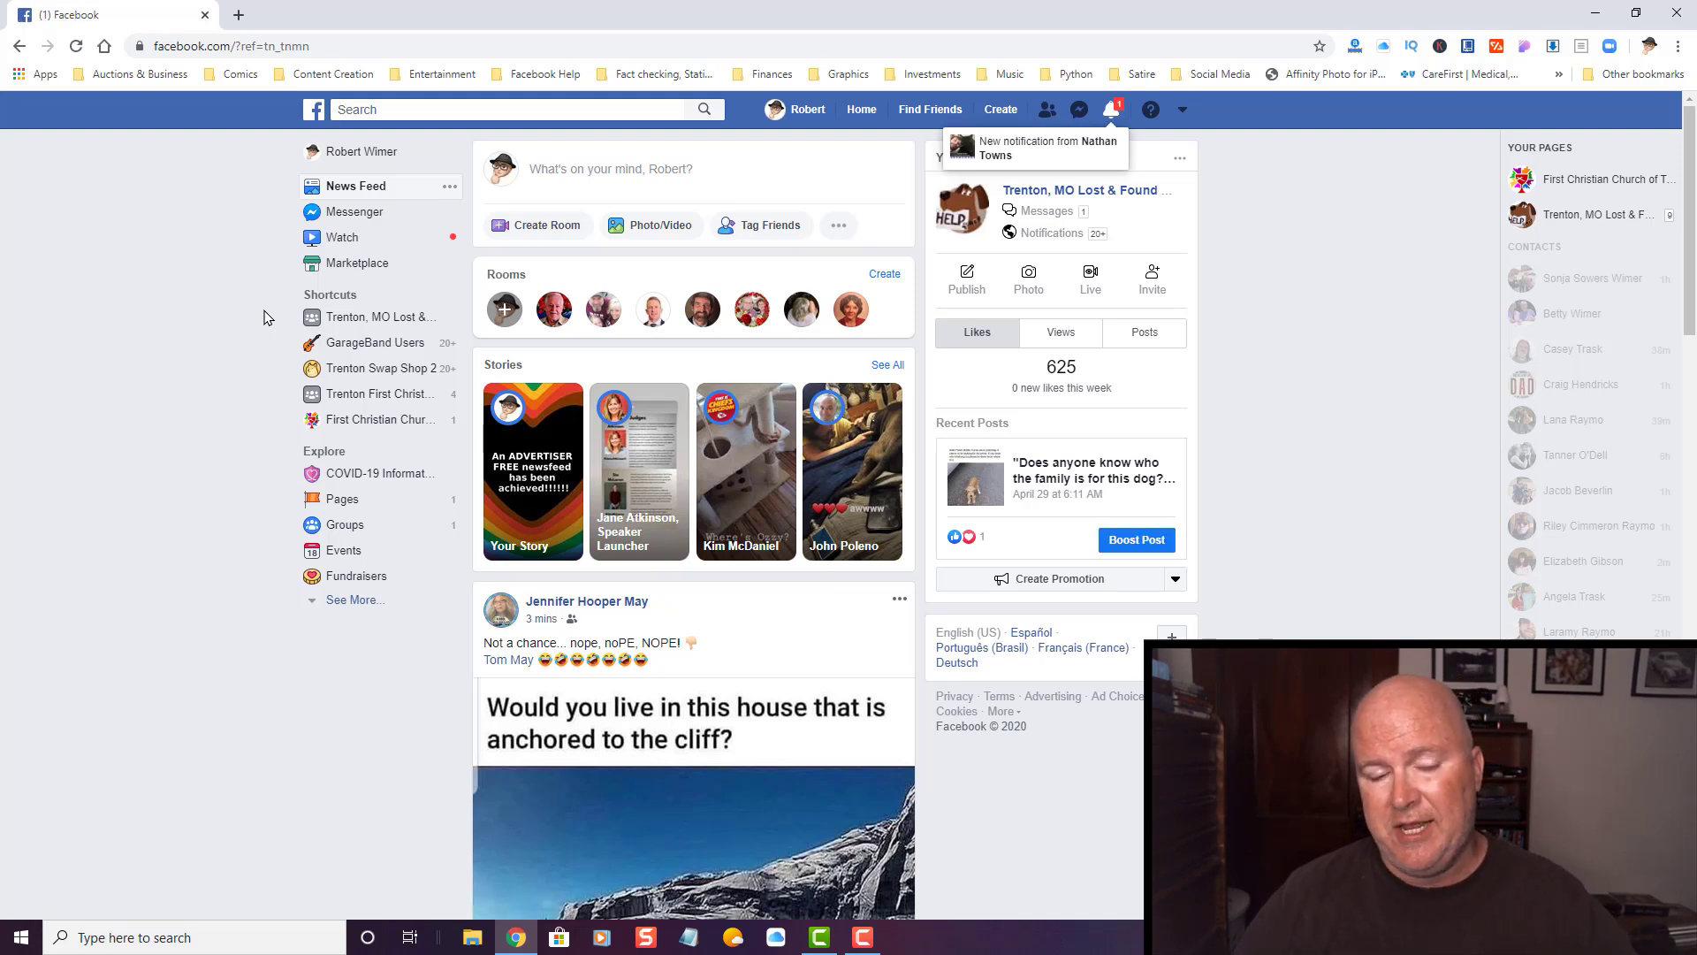
scroll(255, 321, "down", 12)
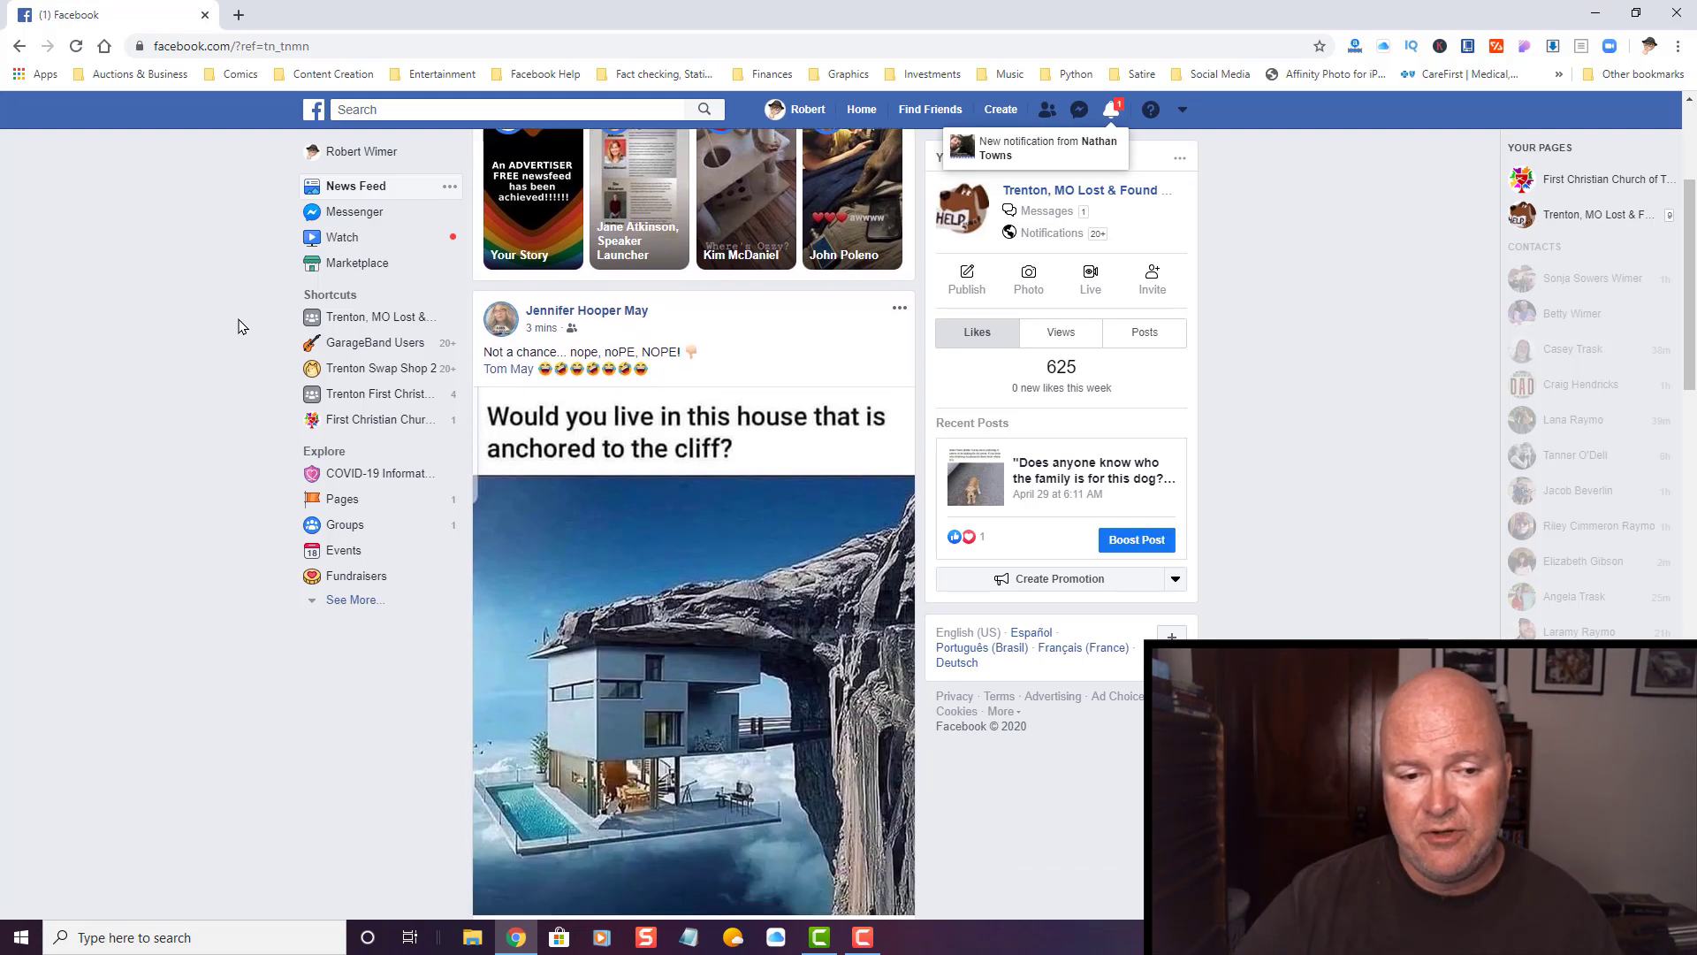
scroll(237, 326, "down", 1)
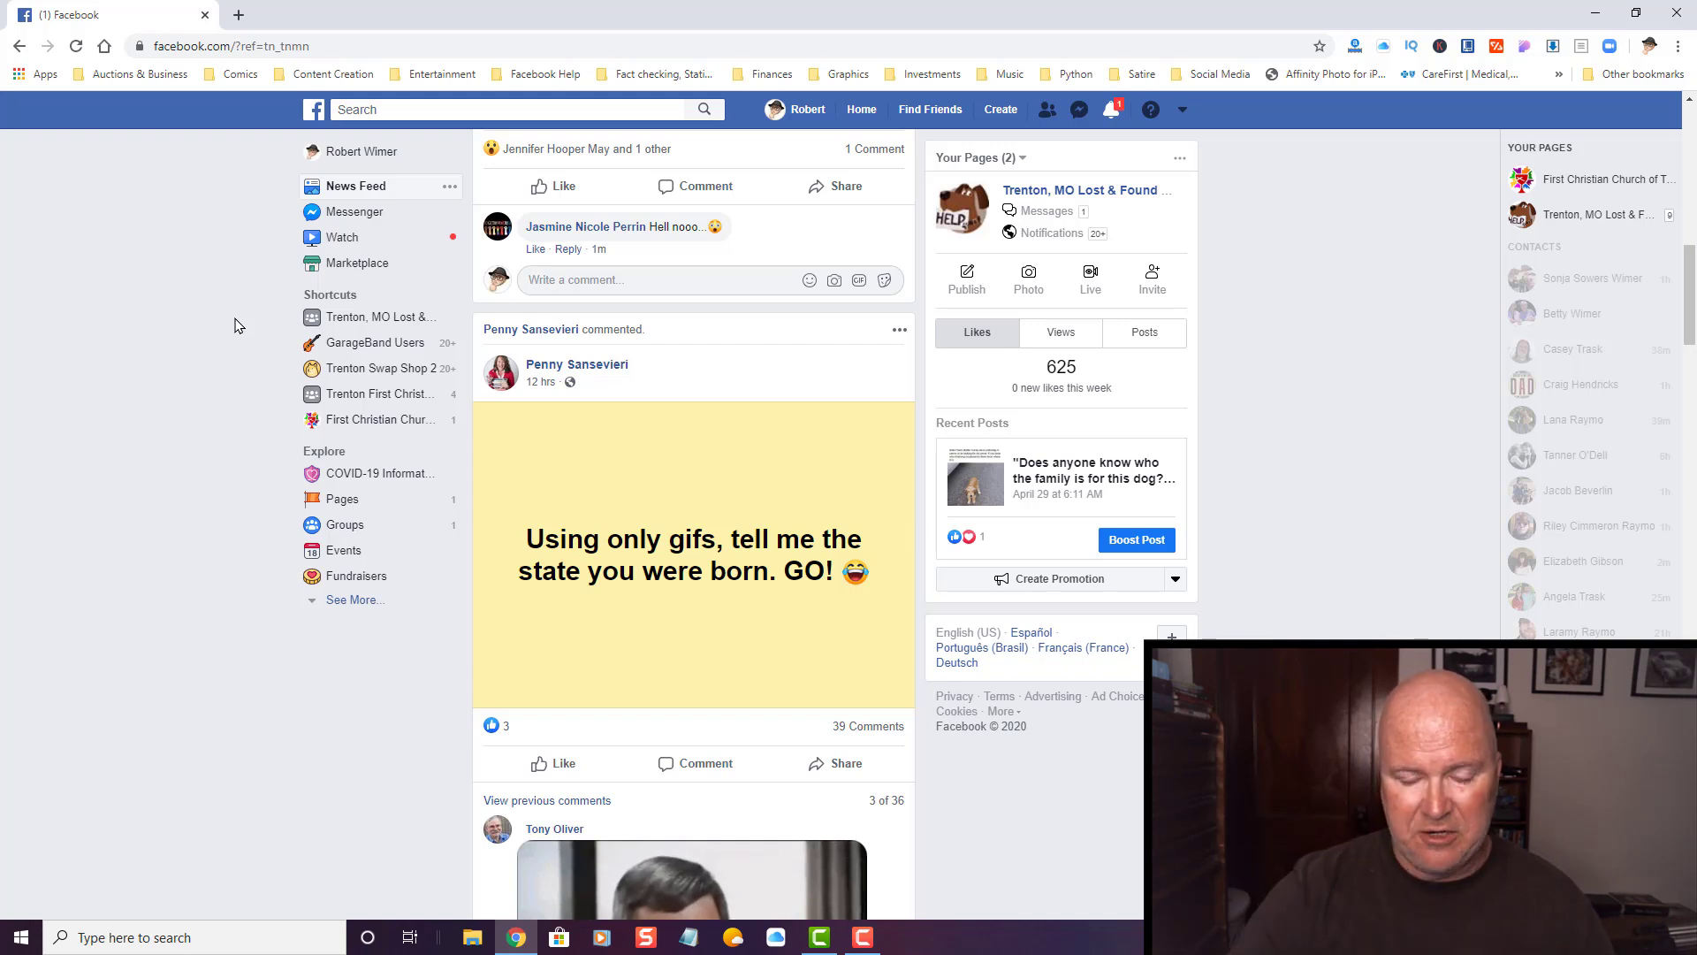
scroll(237, 325, "down", 2)
scroll(237, 325, "down", 10)
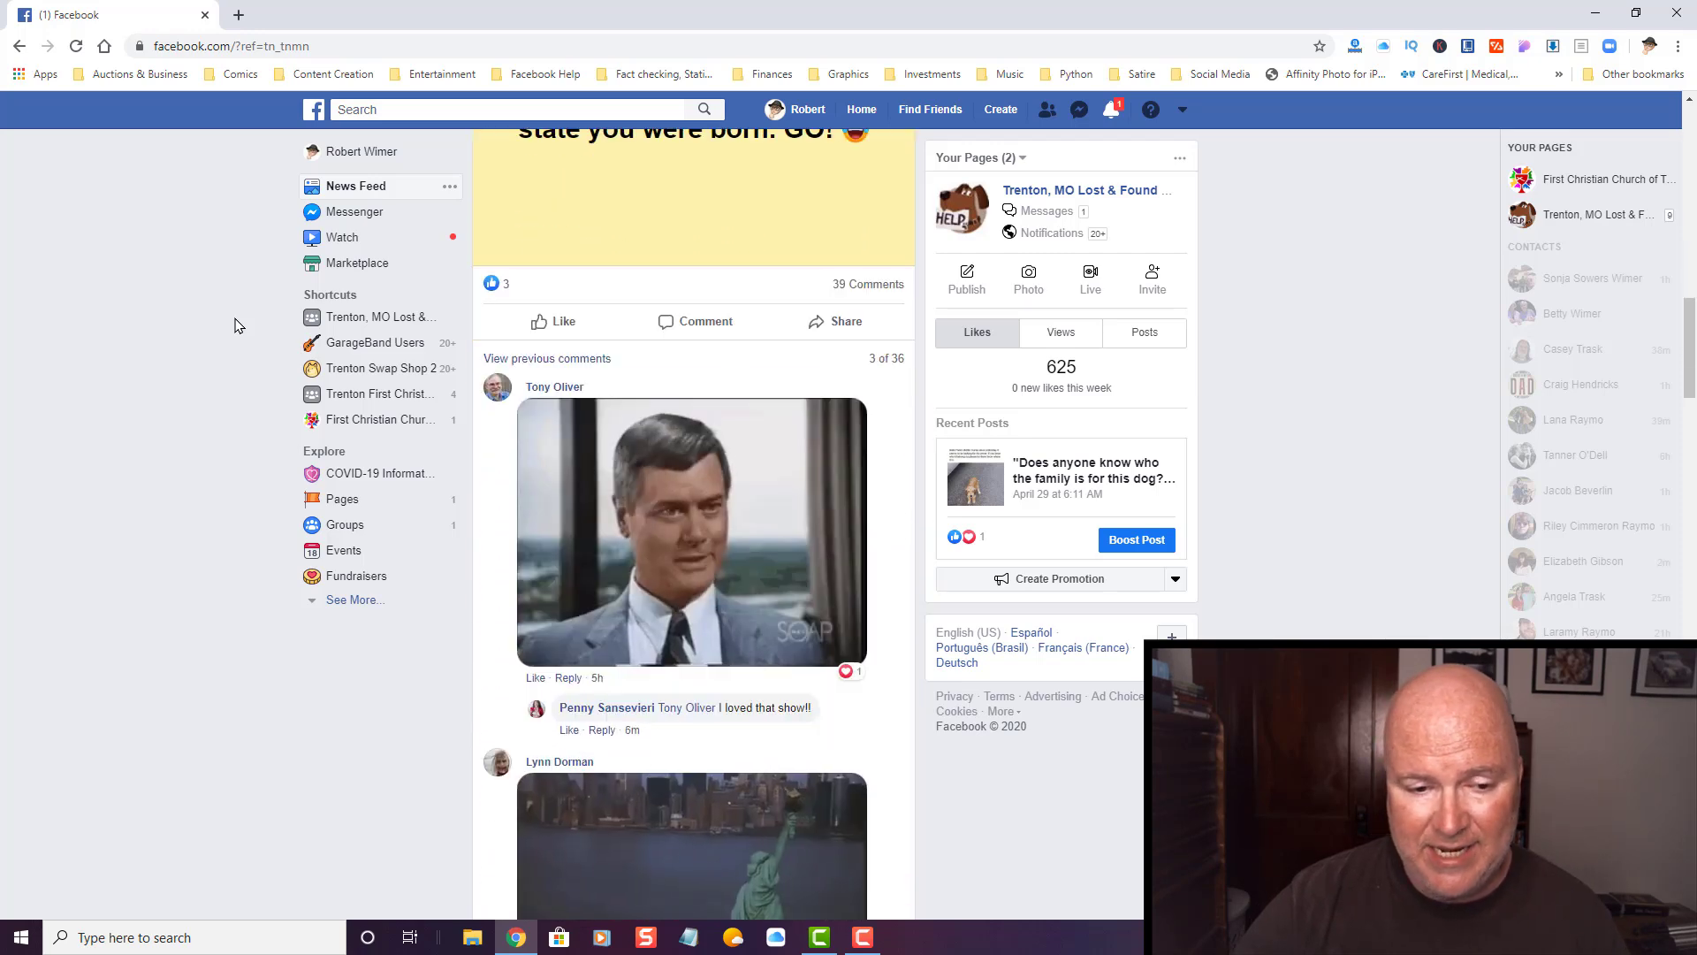
scroll(237, 325, "down", 3)
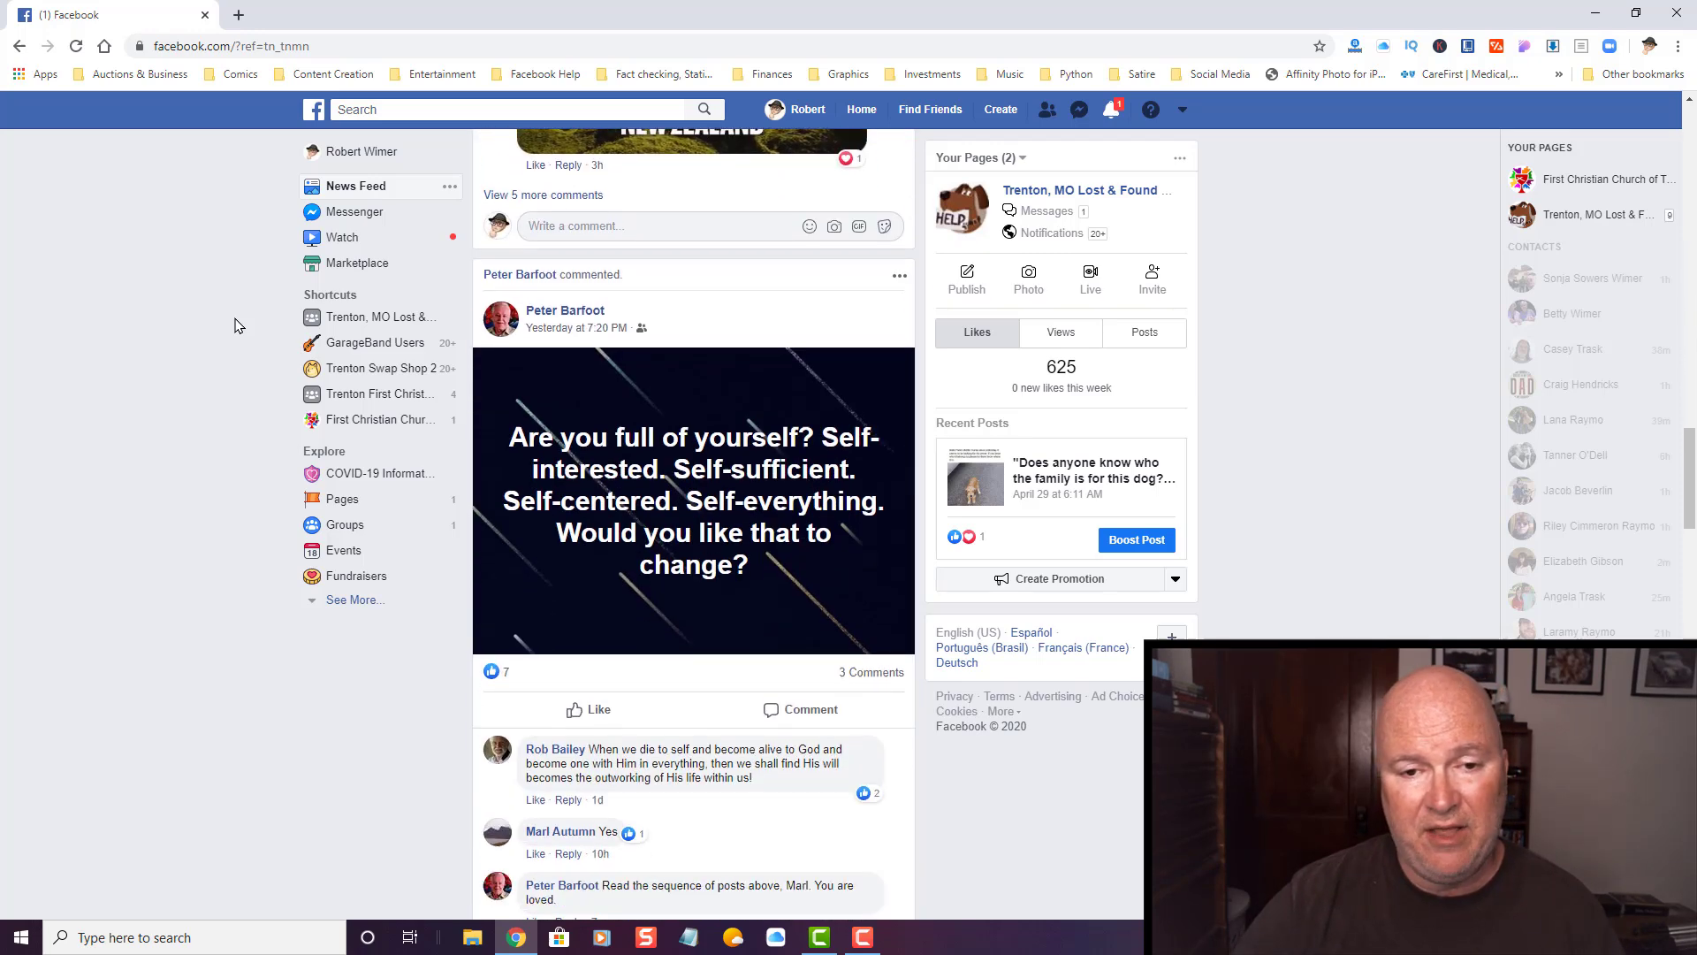
scroll(219, 333, "down", 9)
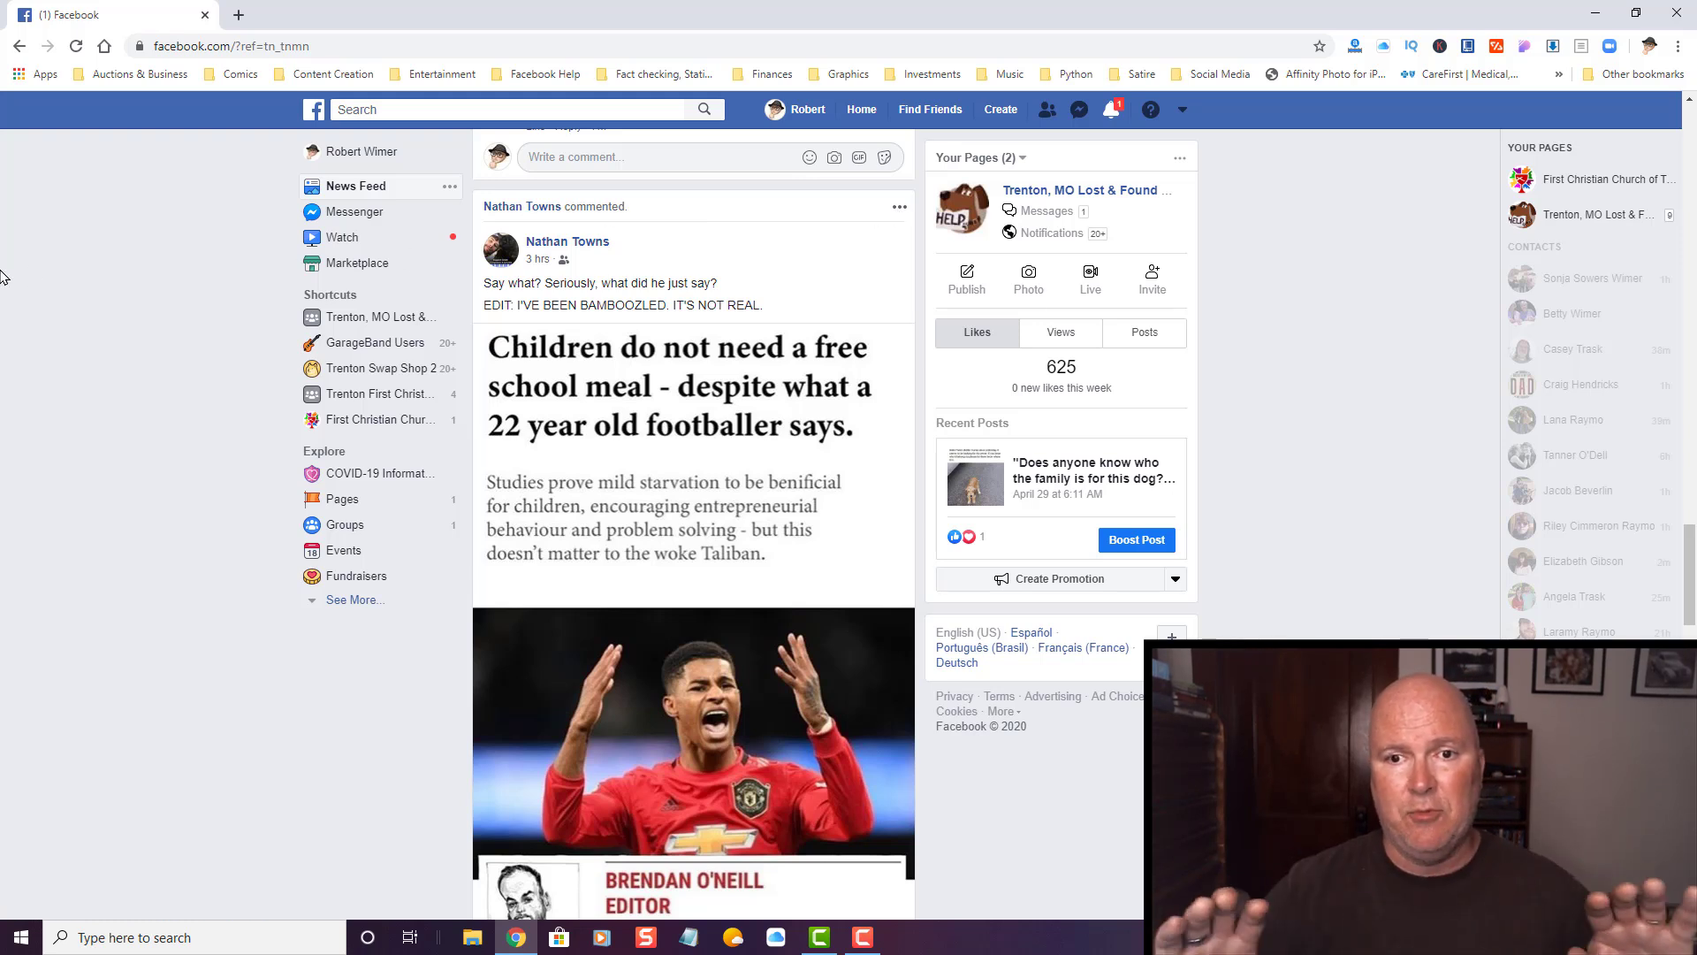
scroll(53, 356, "down", 8)
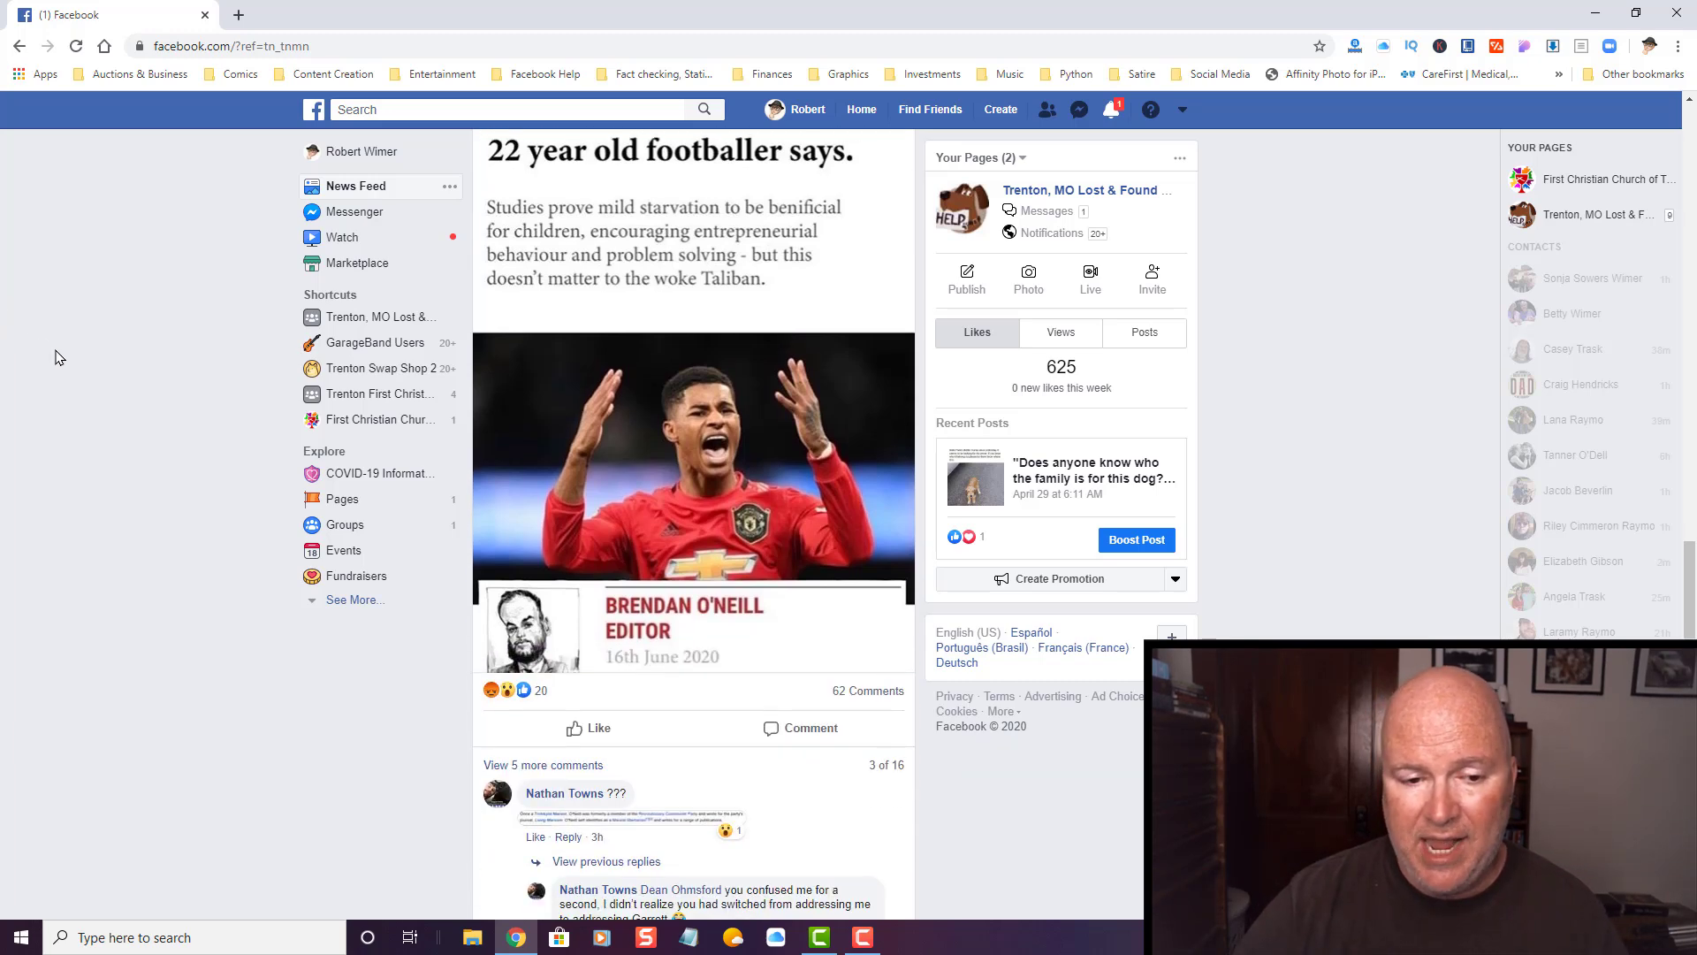
scroll(55, 356, "down", 5)
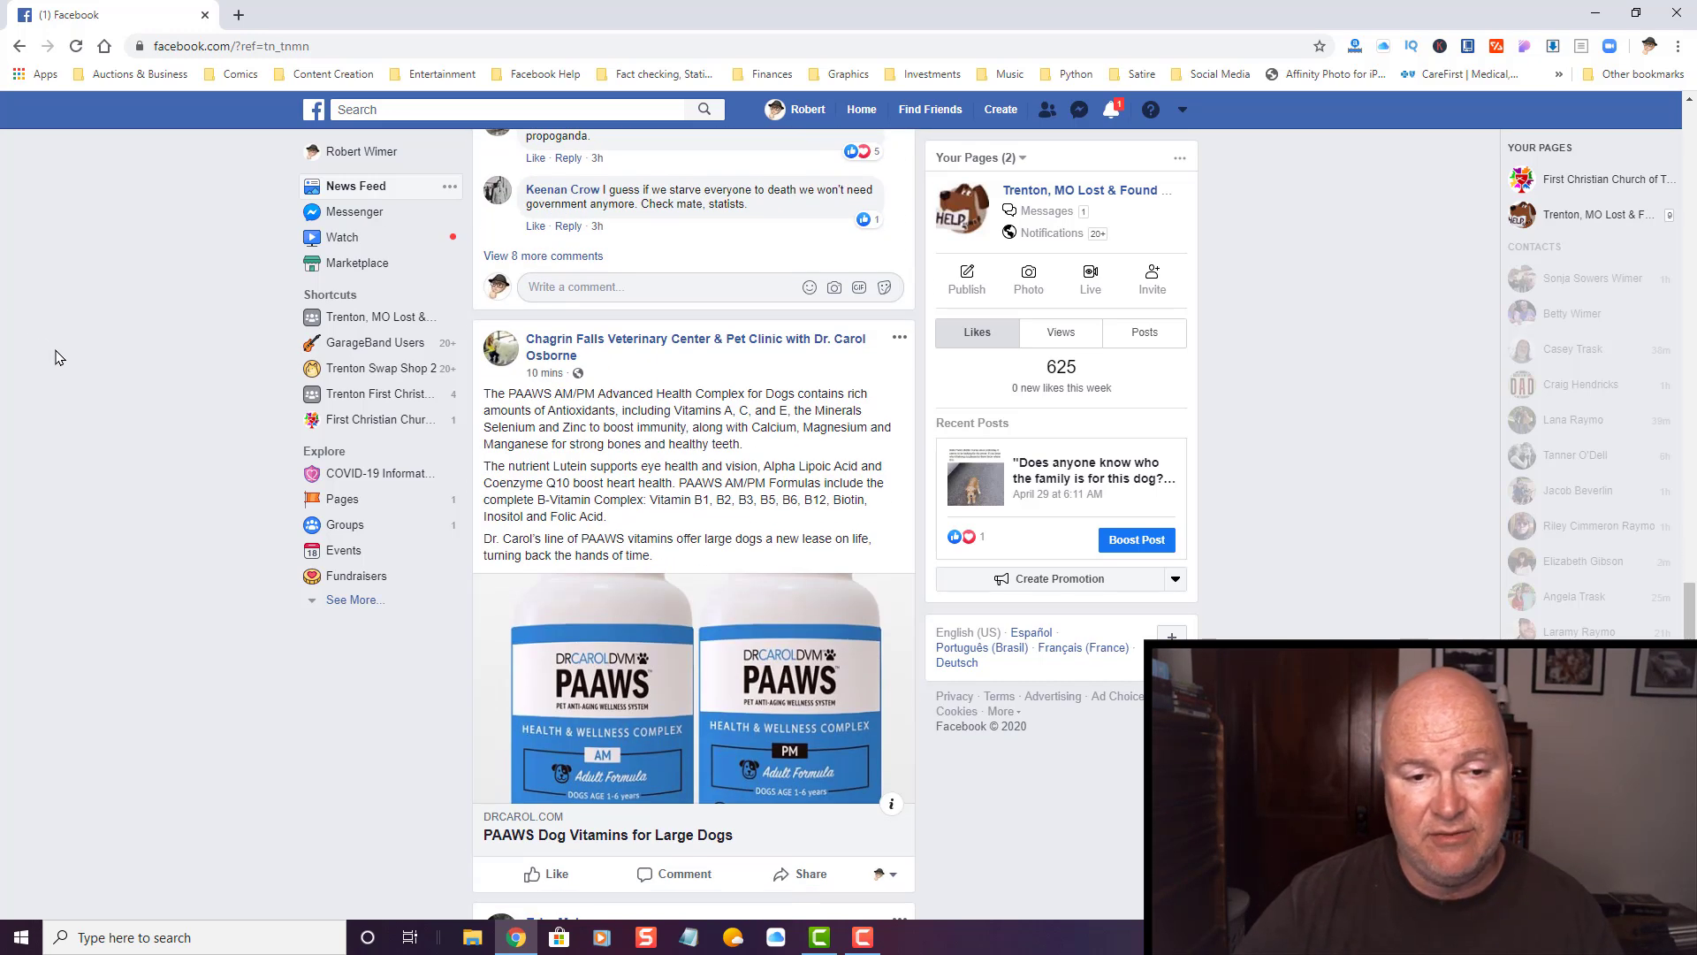
scroll(55, 357, "down", 7)
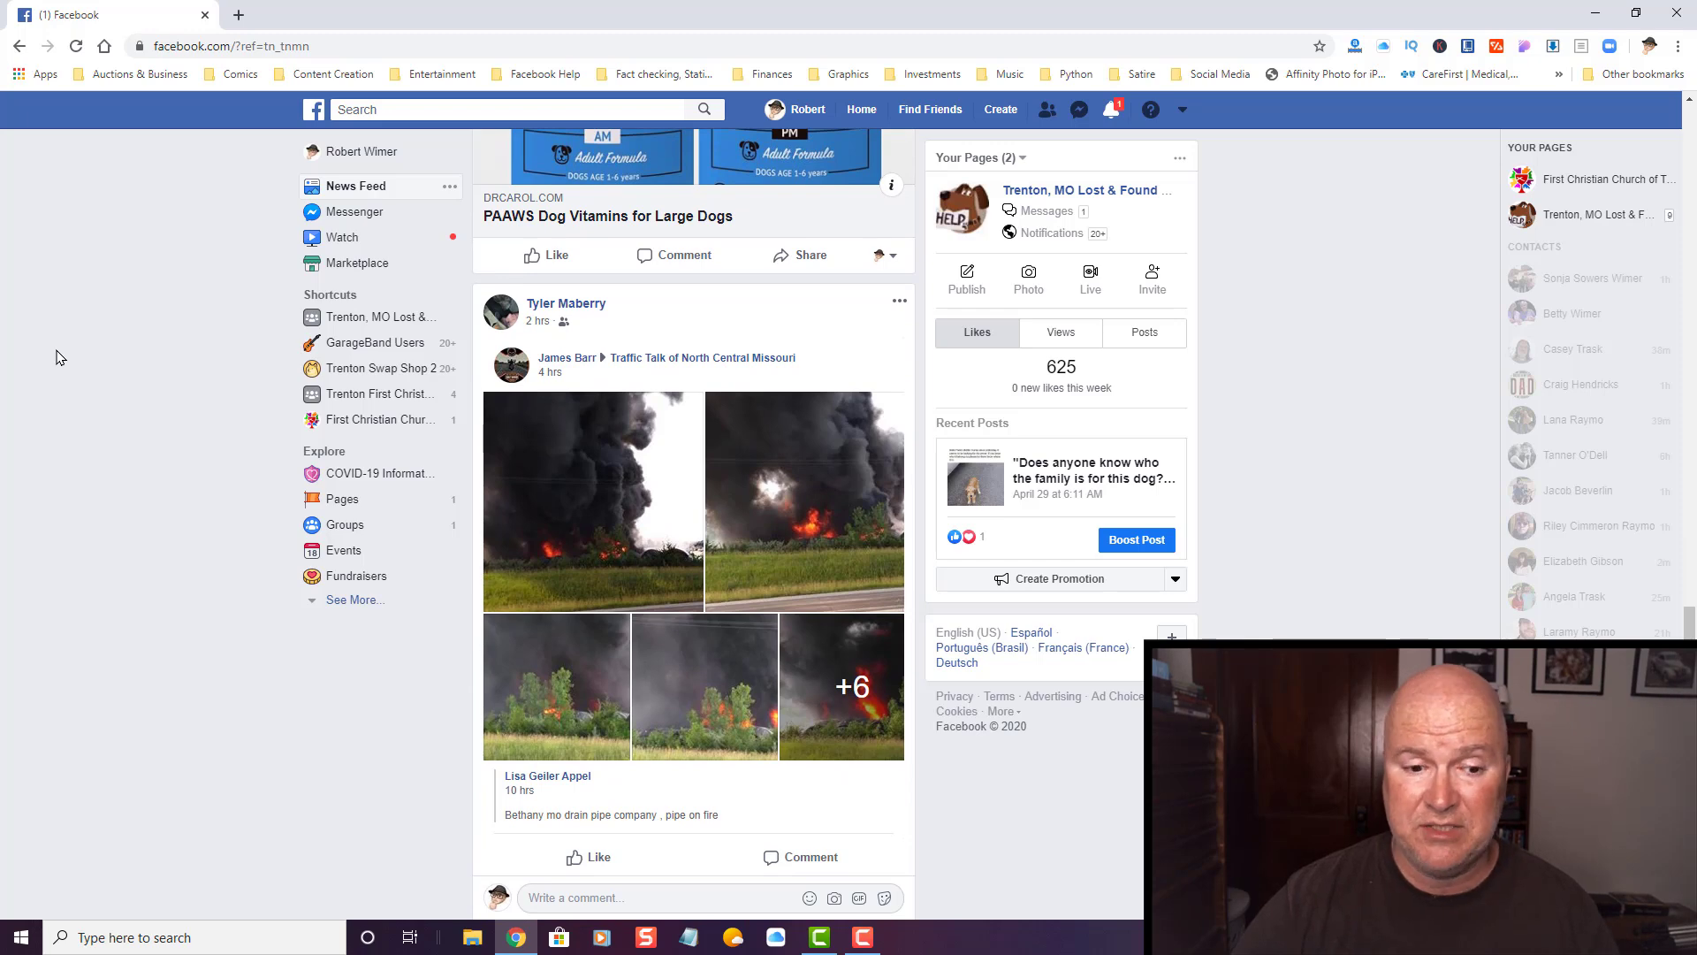
scroll(59, 357, "down", 5)
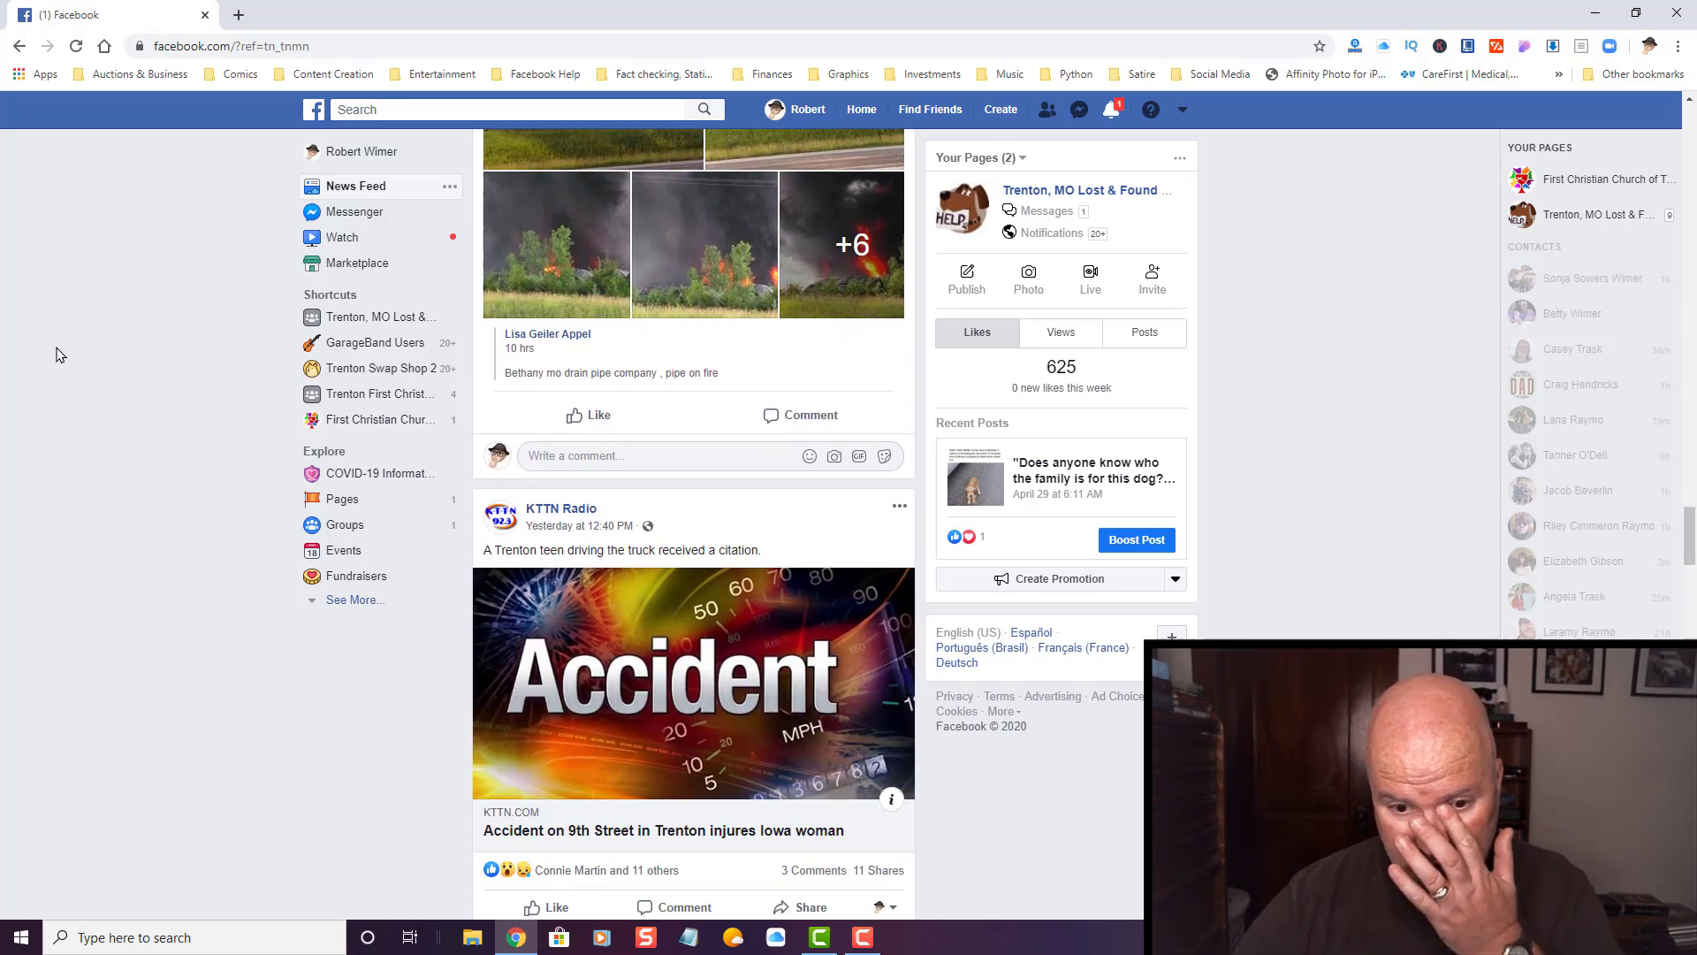
scroll(59, 355, "down", 7)
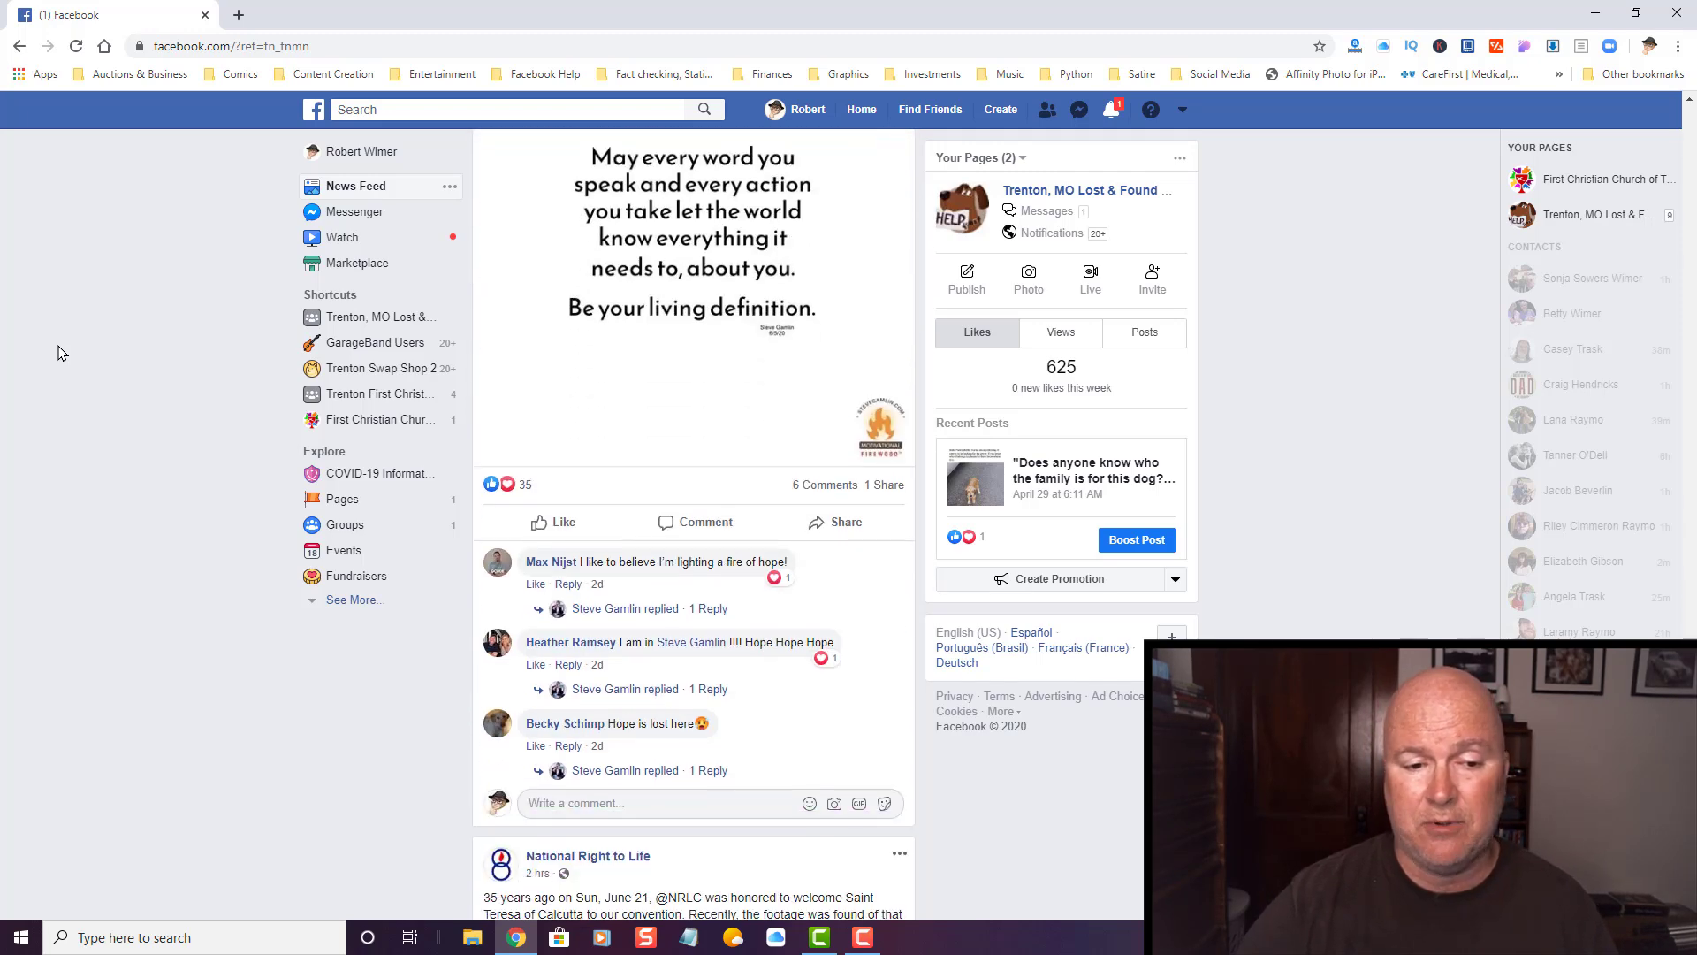
scroll(60, 353, "down", 3)
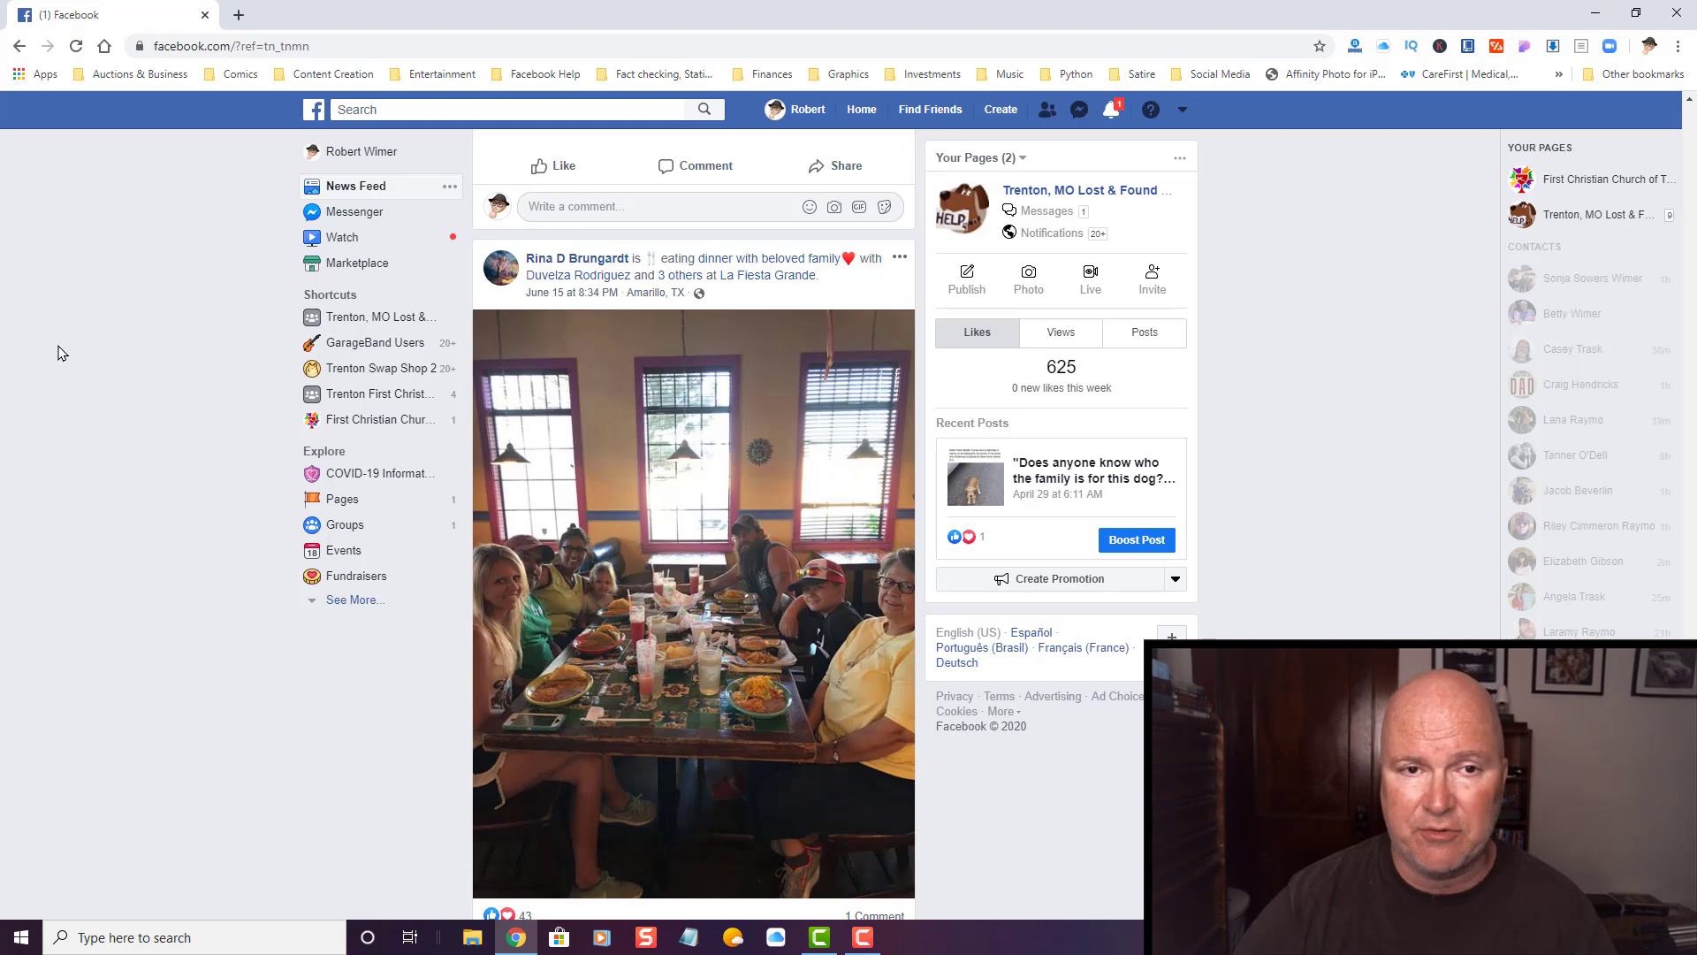
scroll(59, 352, "down", 10)
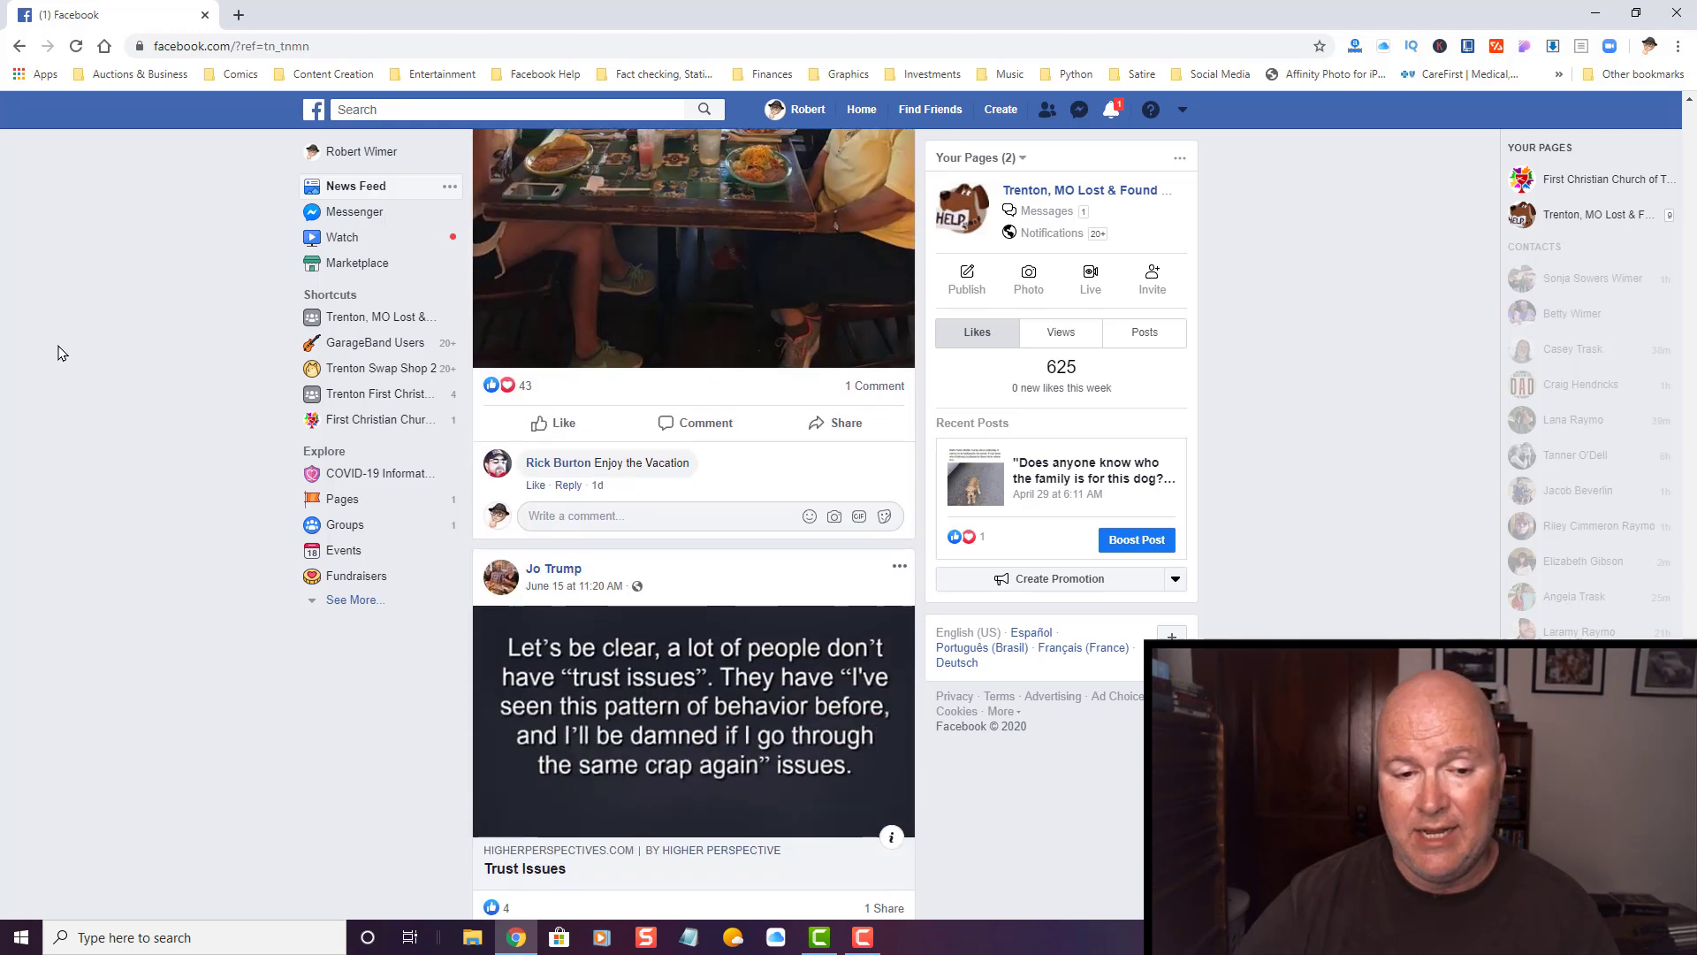
scroll(59, 353, "down", 10)
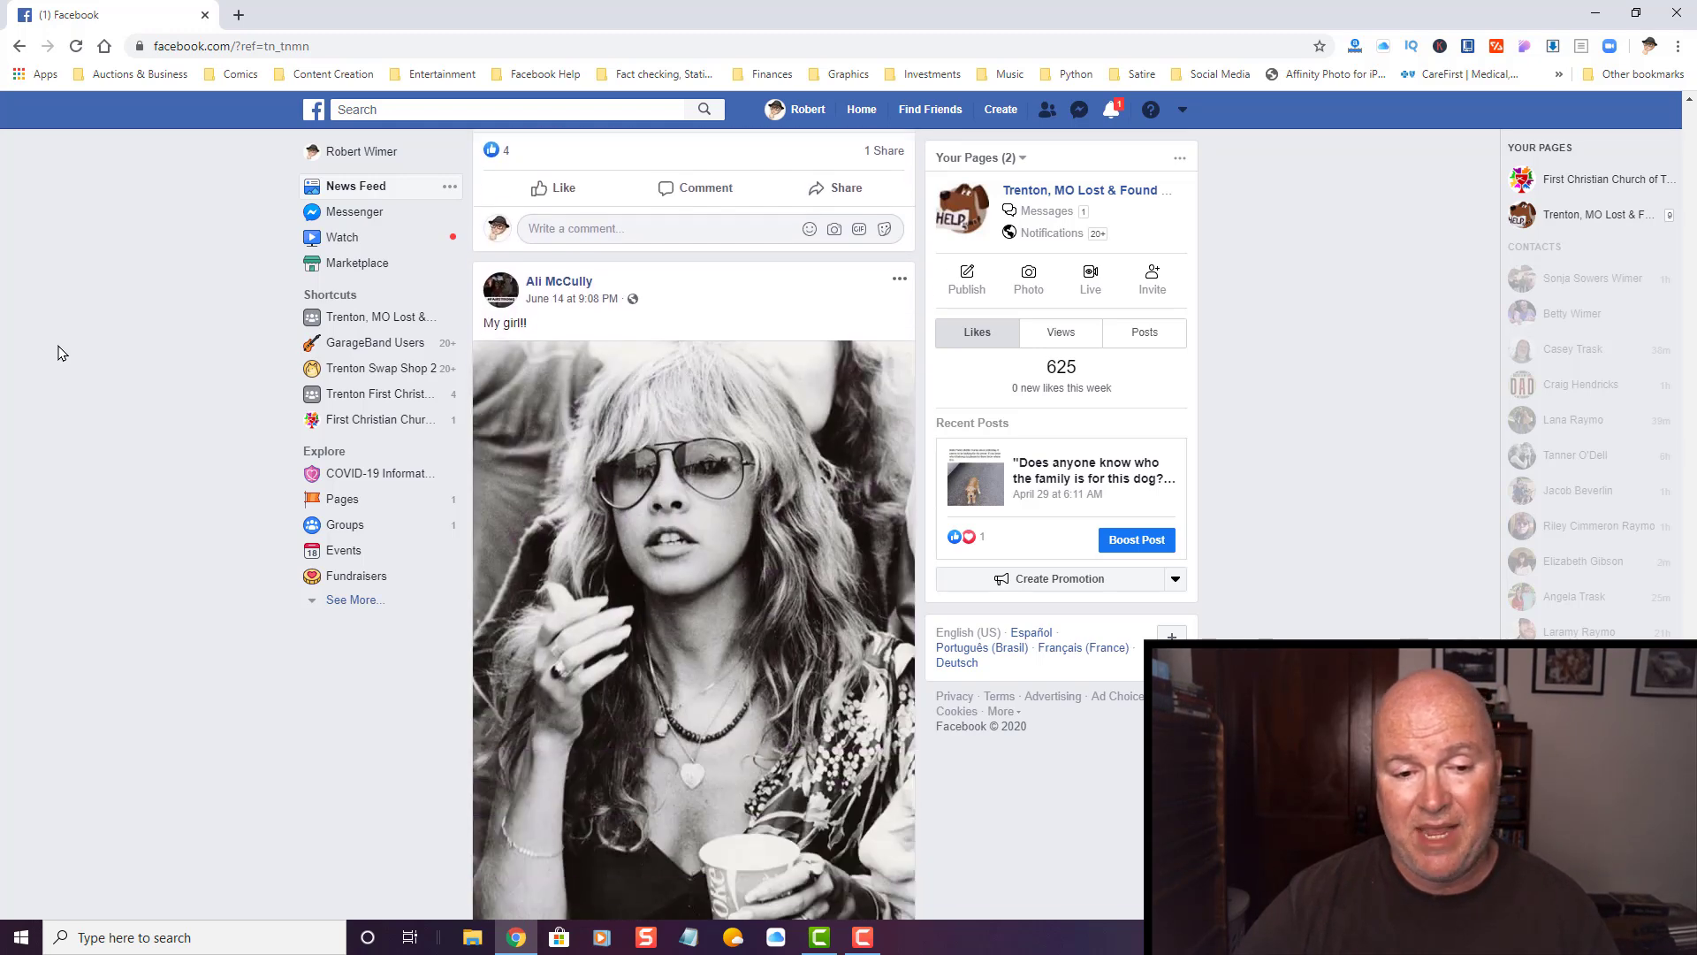
scroll(59, 353, "down", 10)
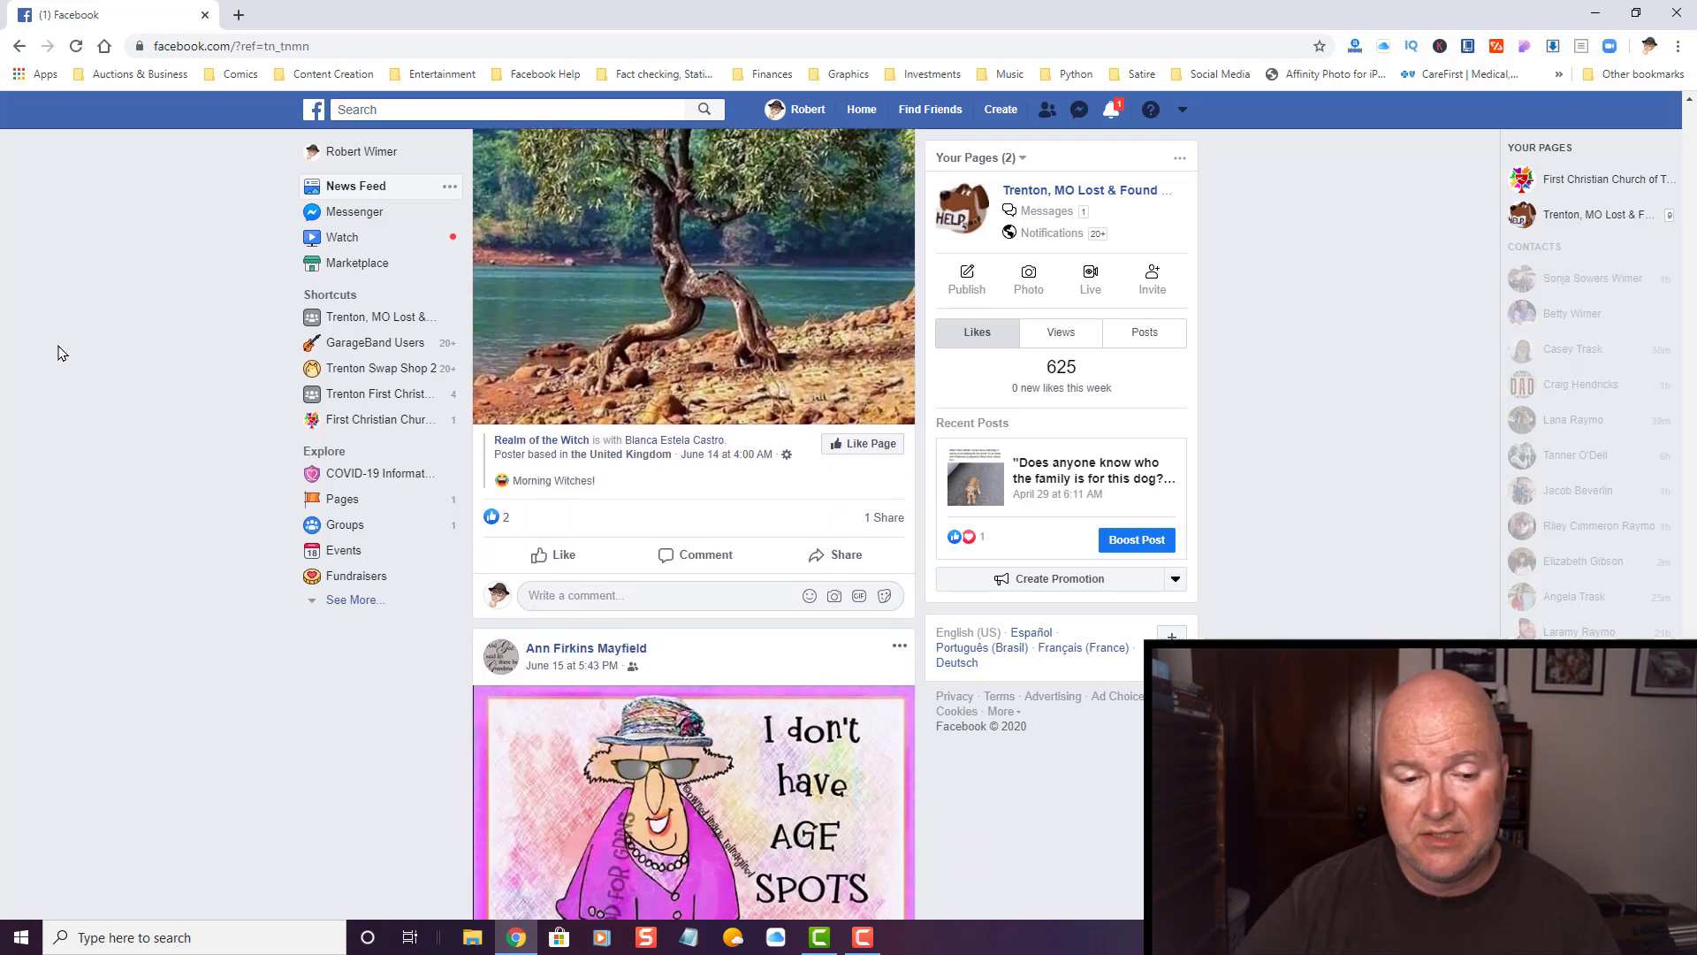
Reload the Home news feed back to its newest posts at the top.
left_click(861, 109)
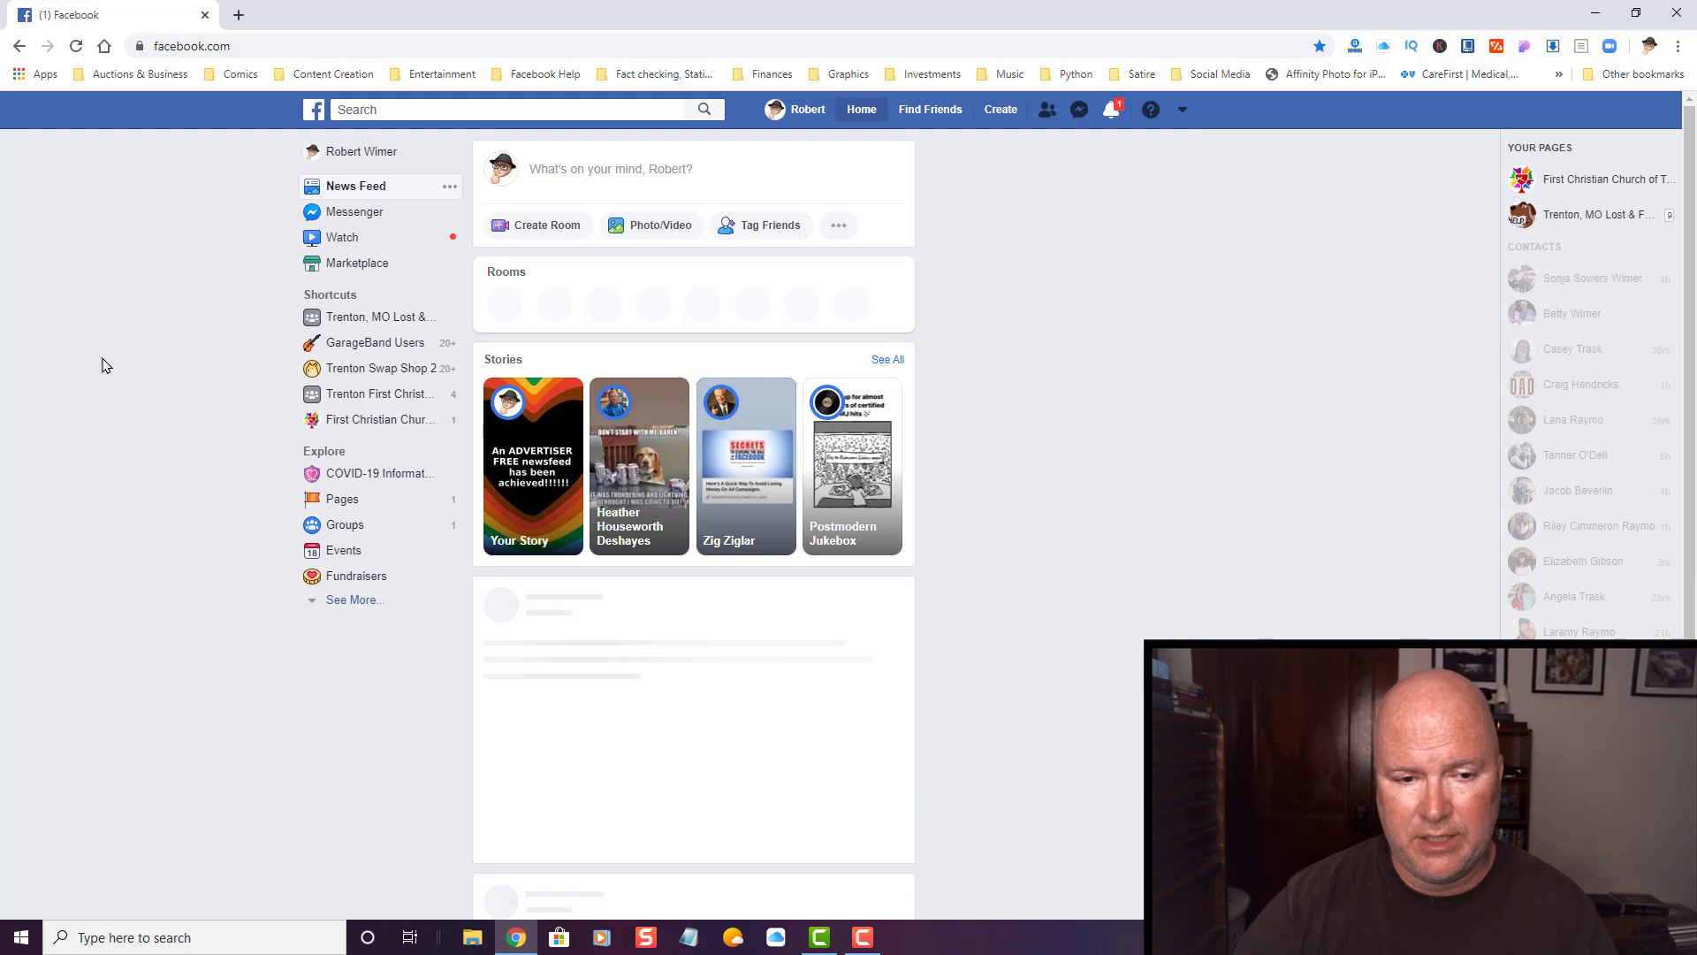